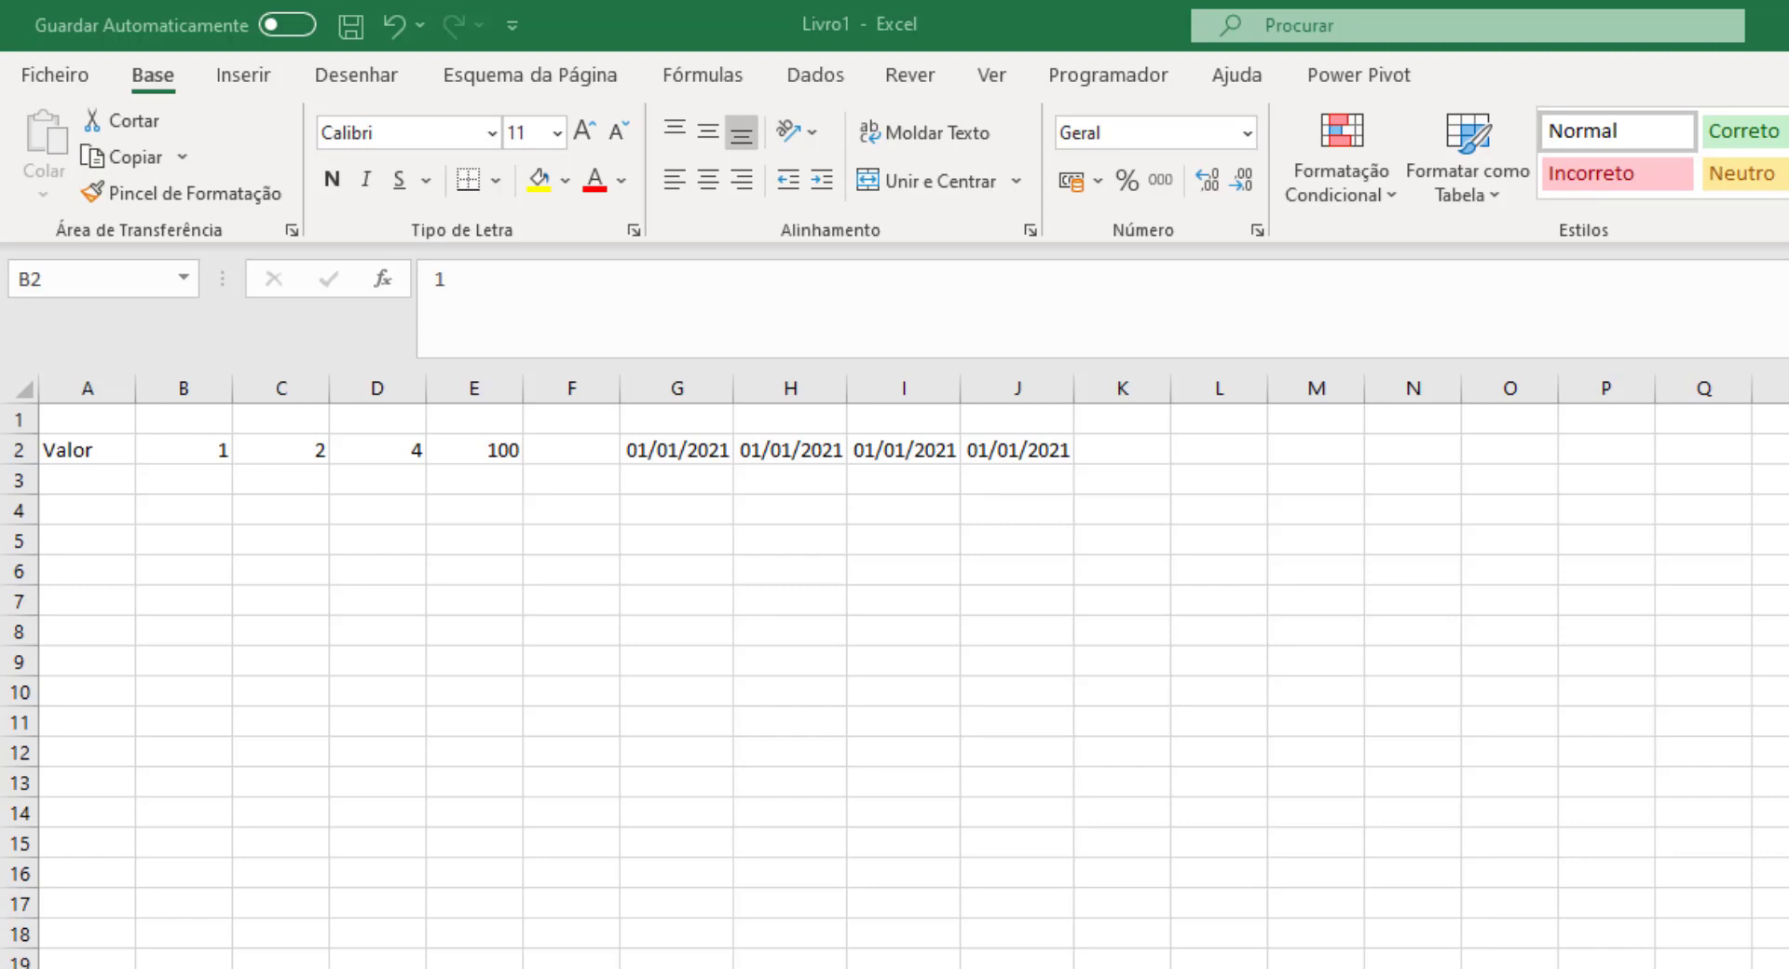
- Fill the value in B2 down the column through B30, and undo that fill
left_click(192, 449)
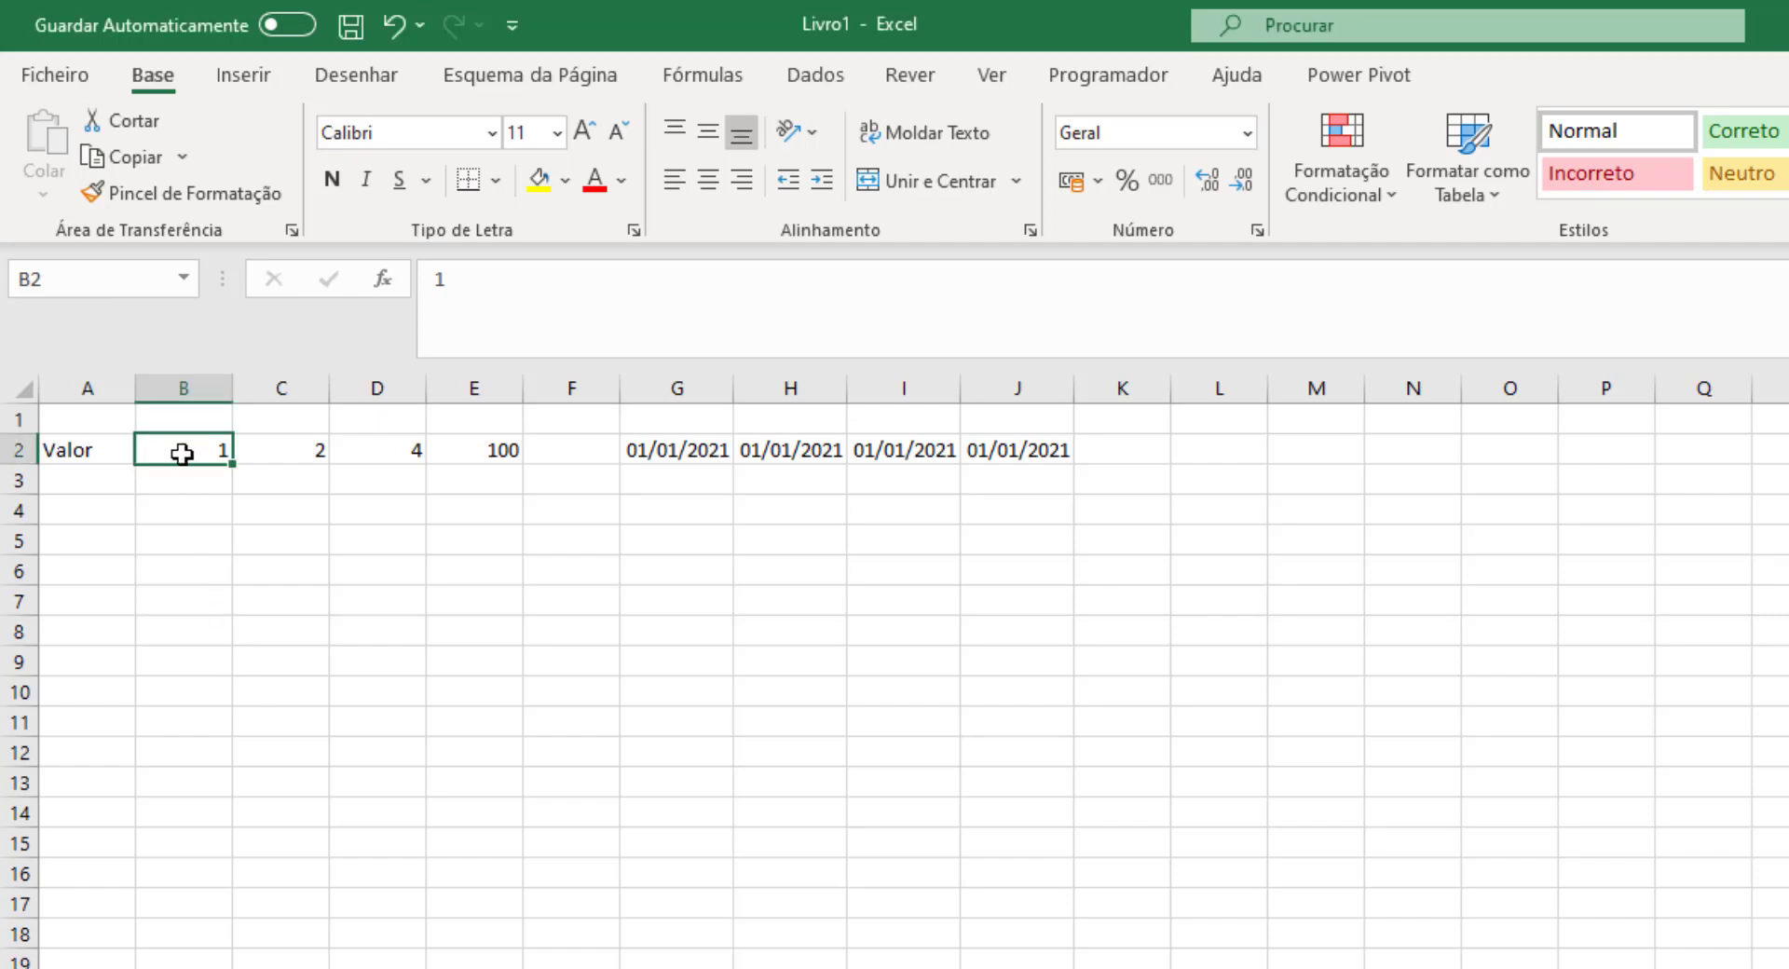
left_click_drag(230, 470, 229, 968)
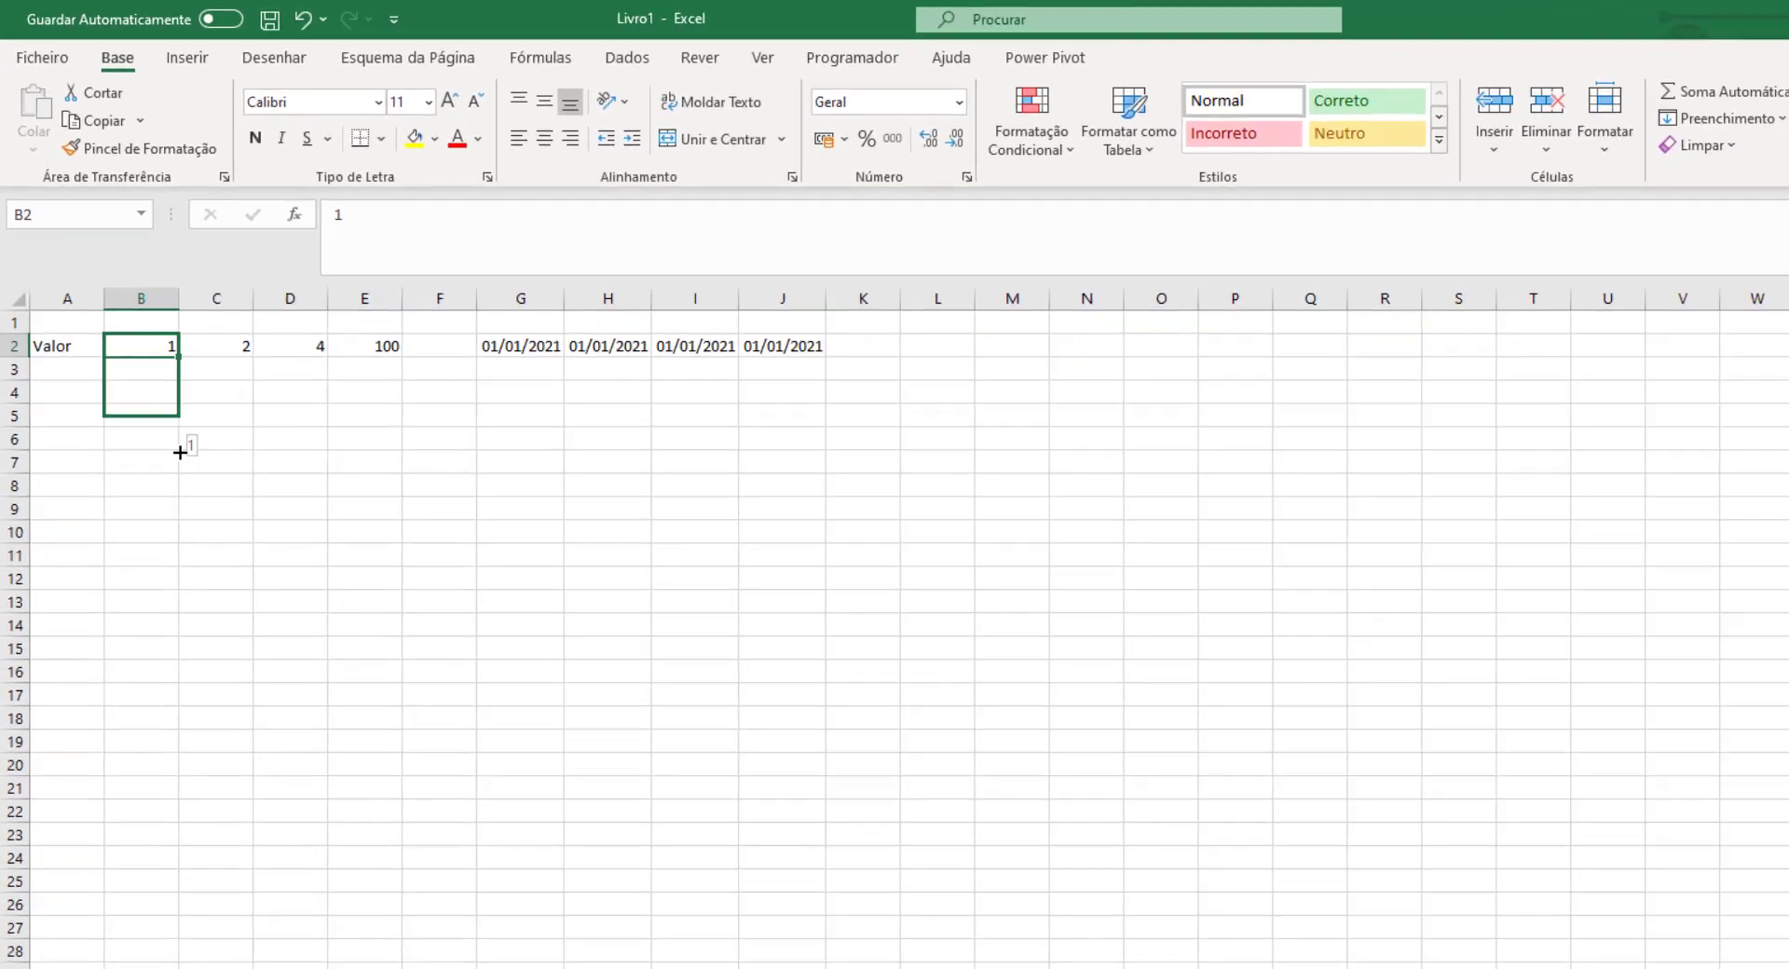
left_click_drag(166, 842, 164, 940)
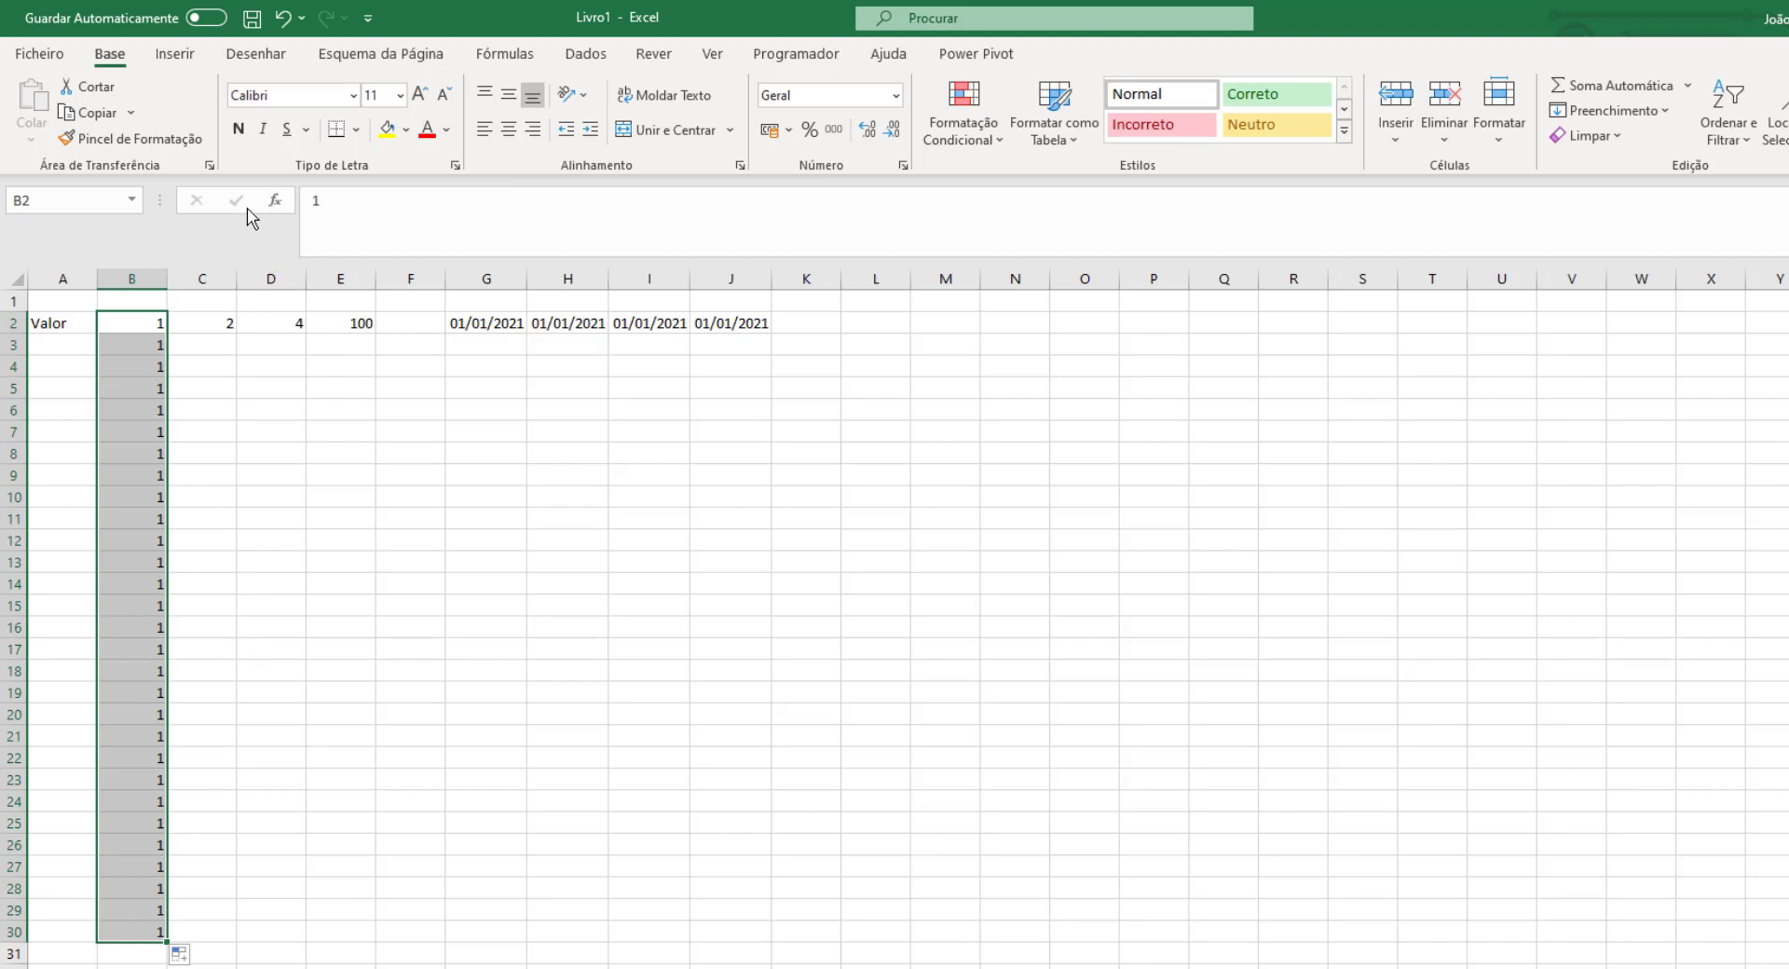
left_click(282, 21)
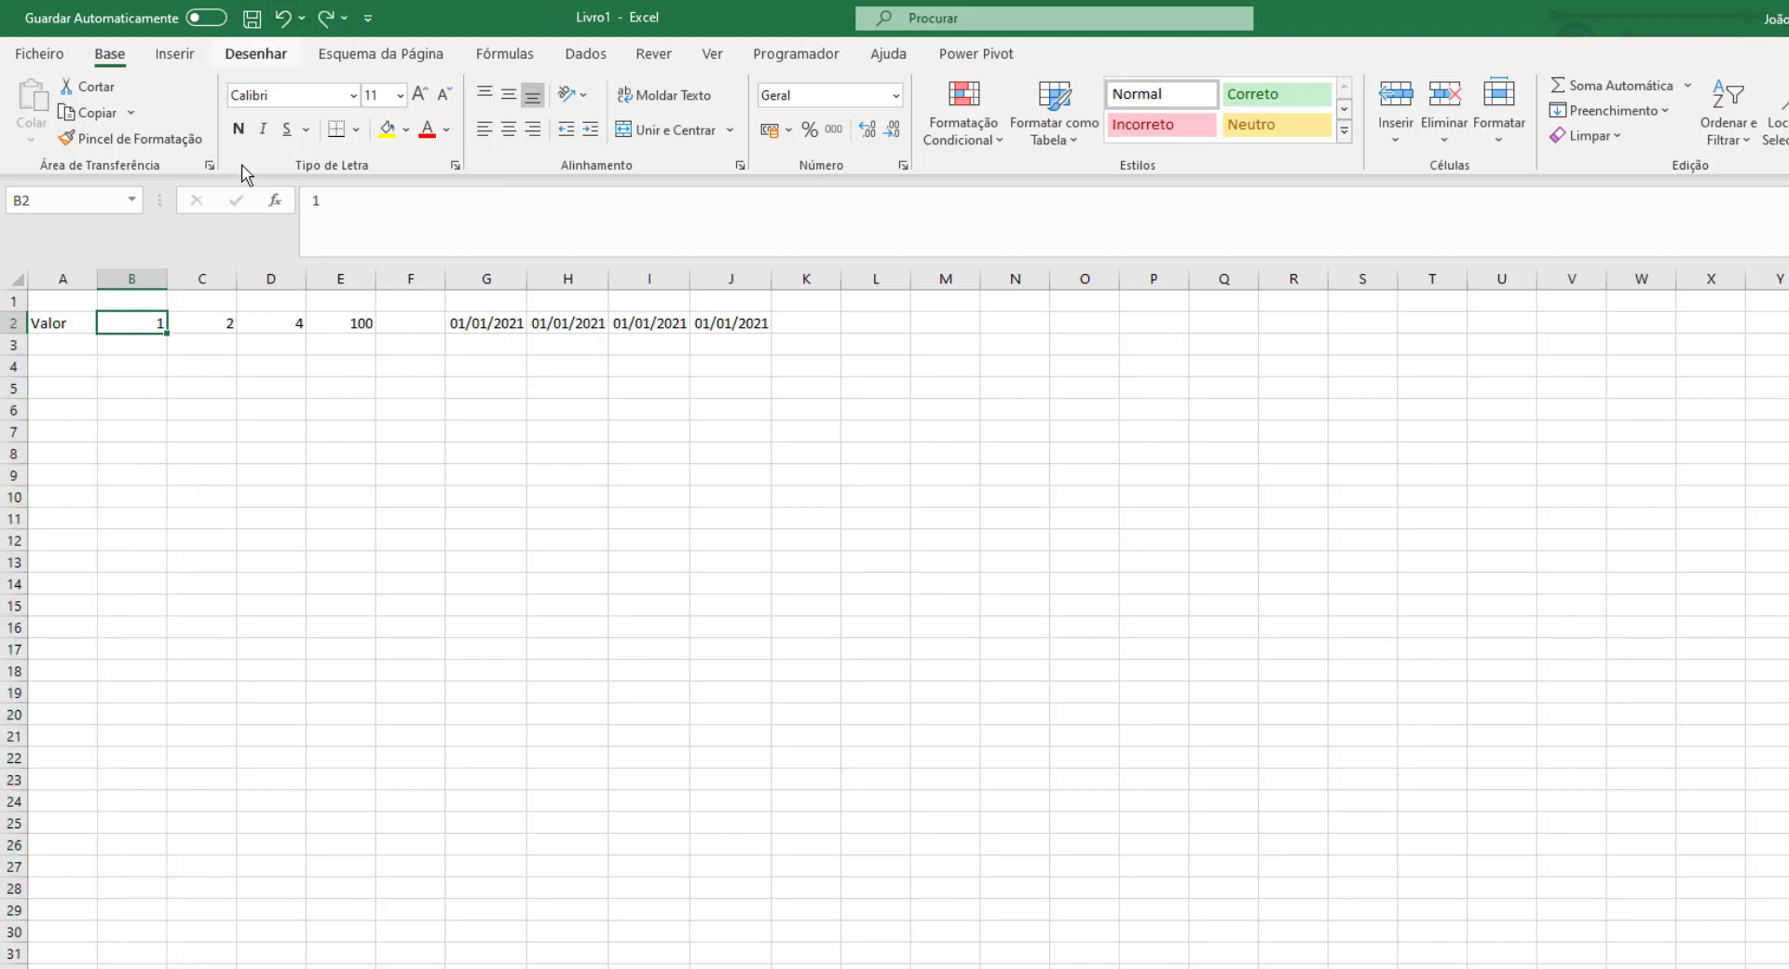
- Enter 2 in cell B3, directly below the starting value 1
left_click(137, 345)
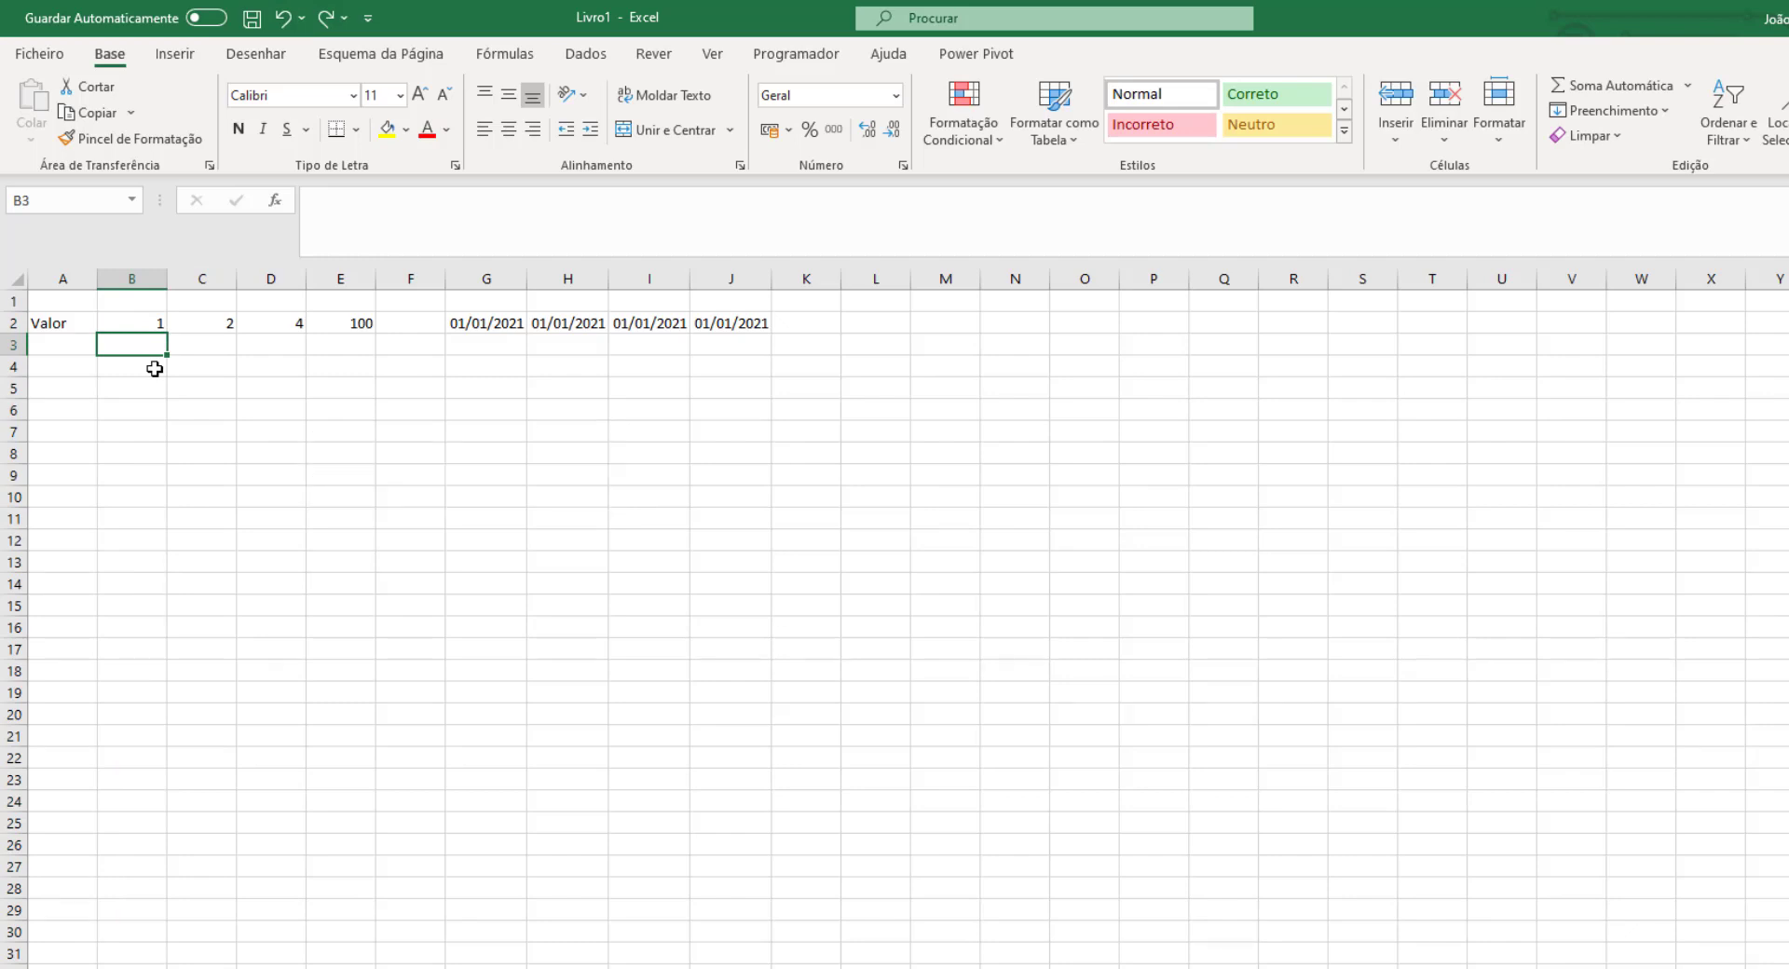
type("2")
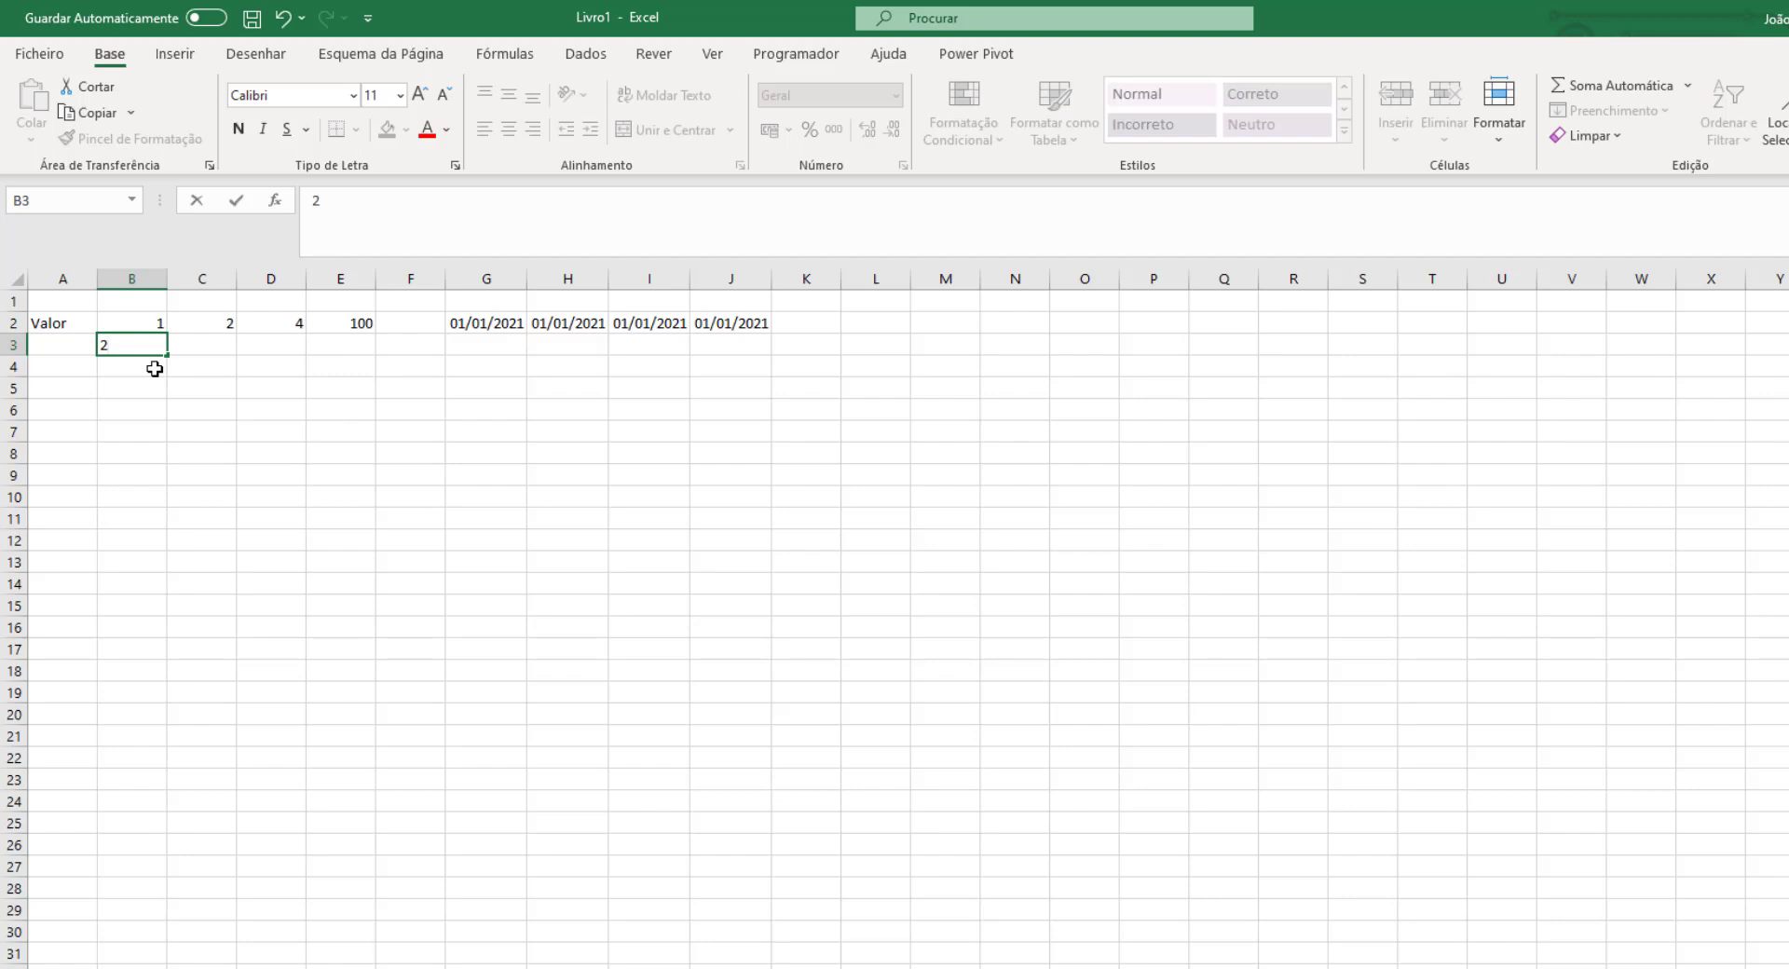
left_click(155, 369)
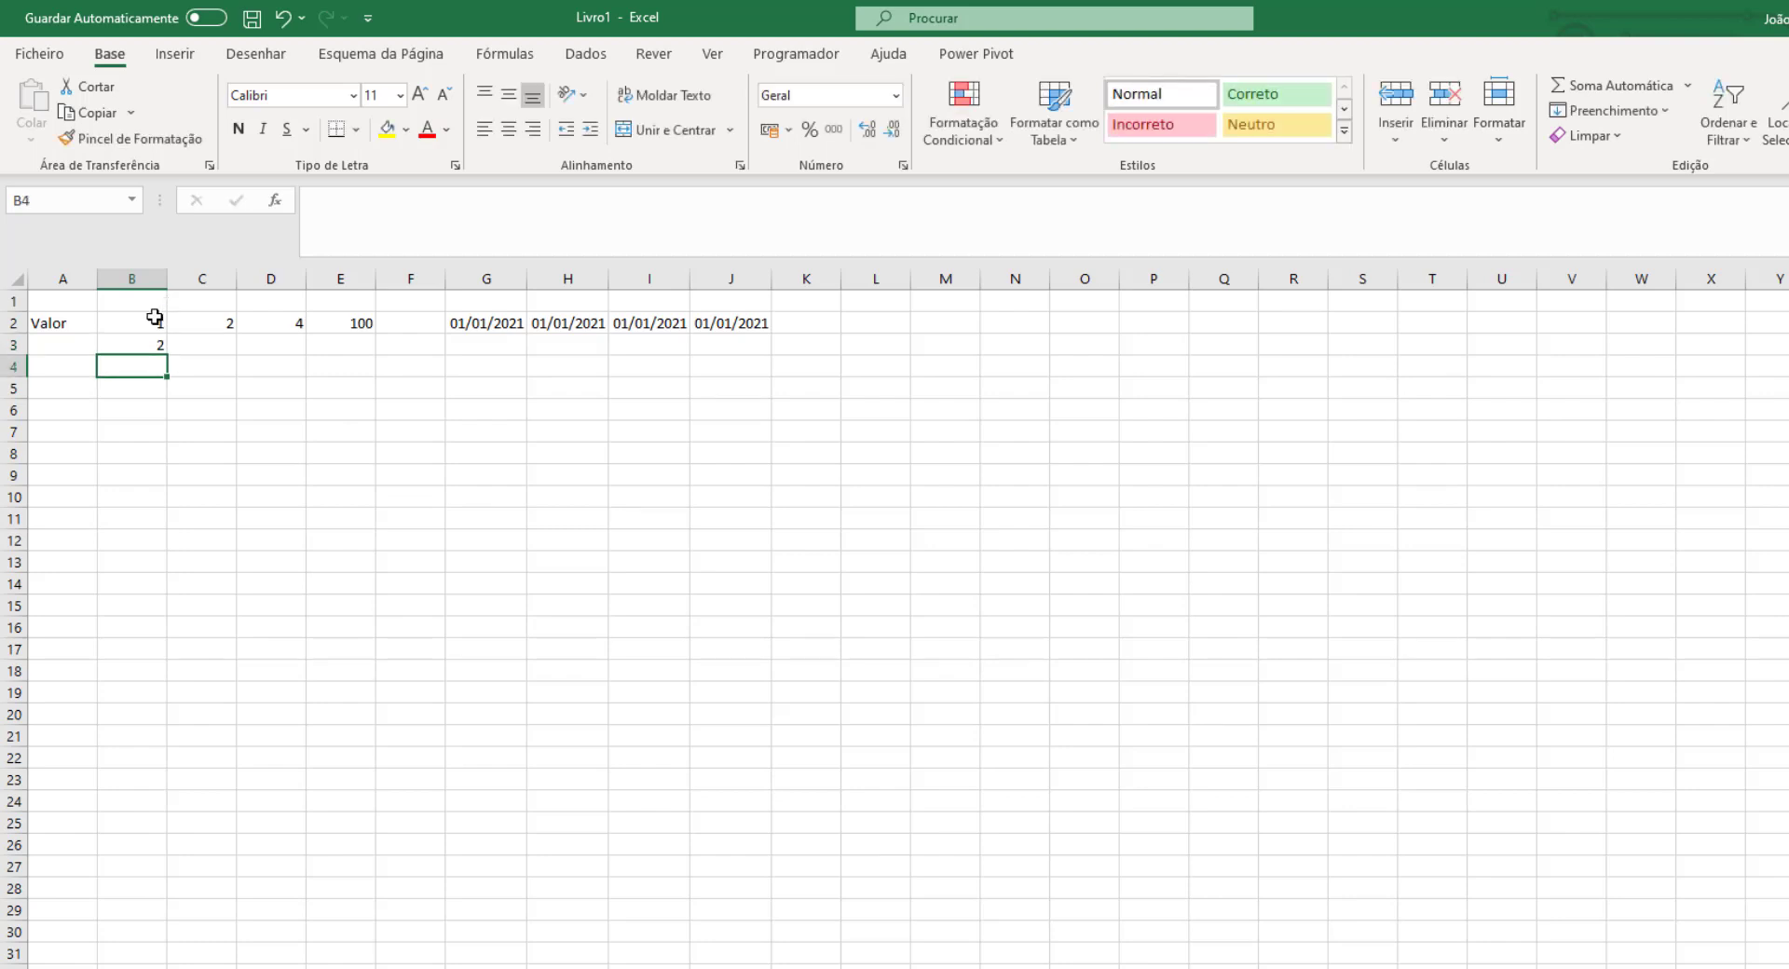
- Extend the B2:B3 sequence down to B30, and undo both the fill and the B3 entry
left_click_drag(154, 319, 160, 351)
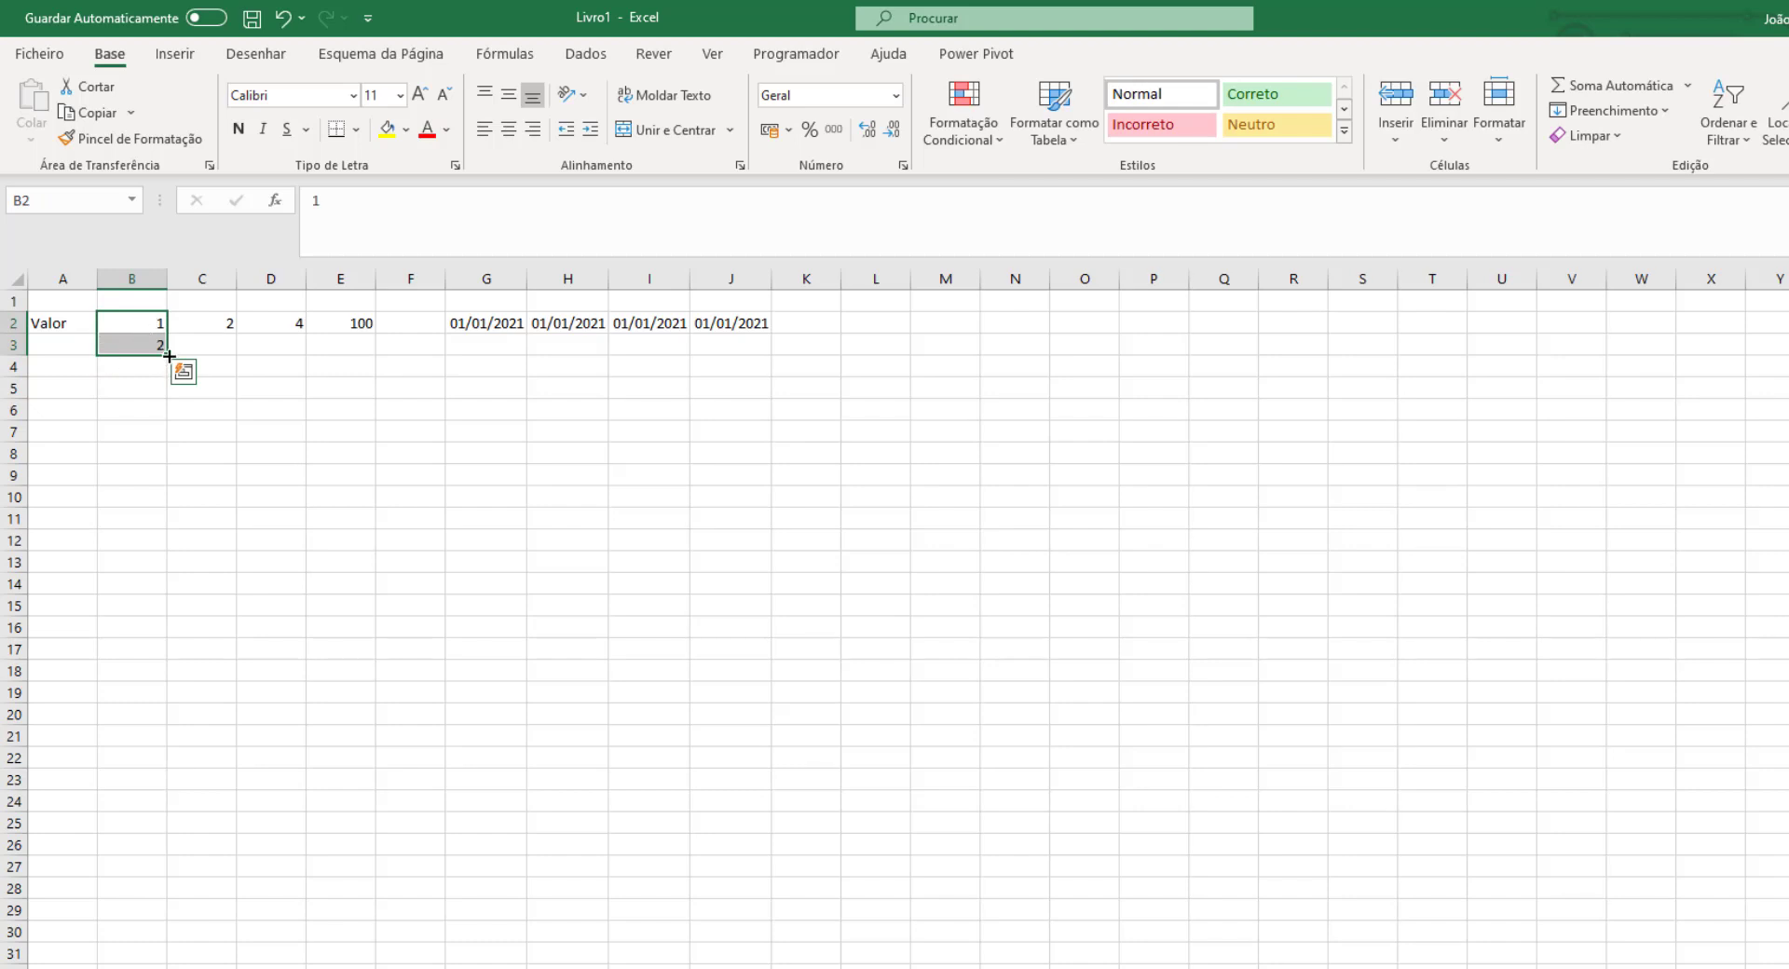
left_click_drag(168, 355, 153, 939)
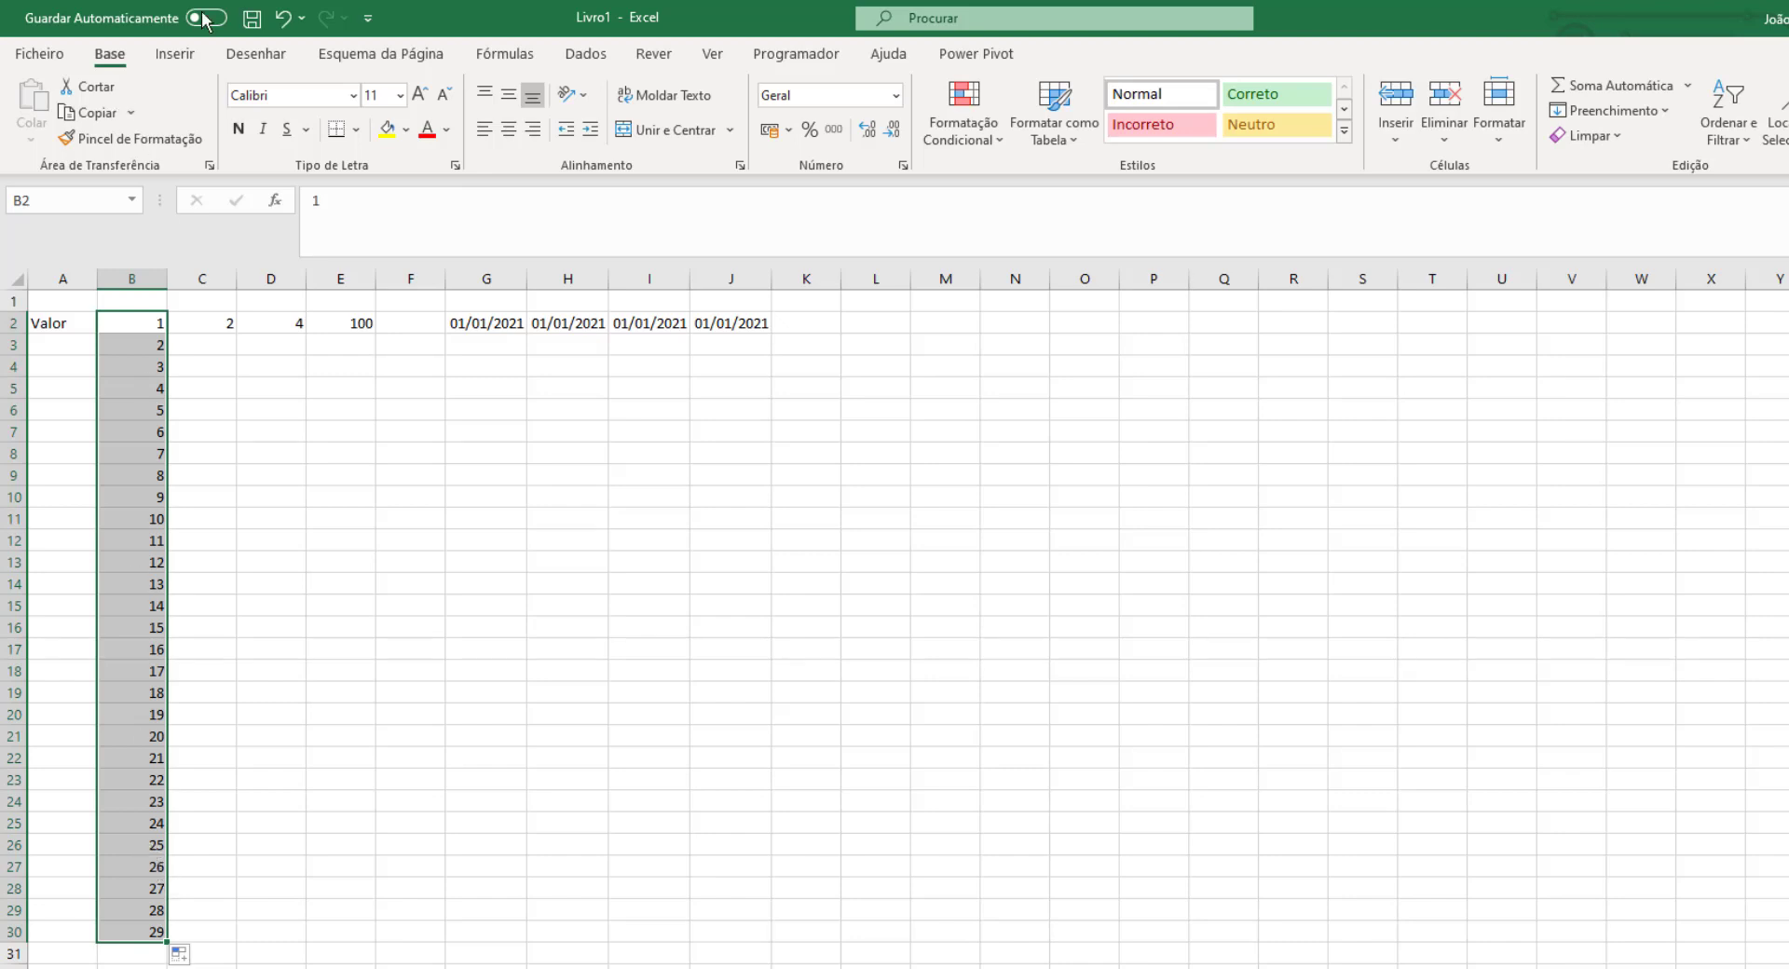
left_click(282, 17)
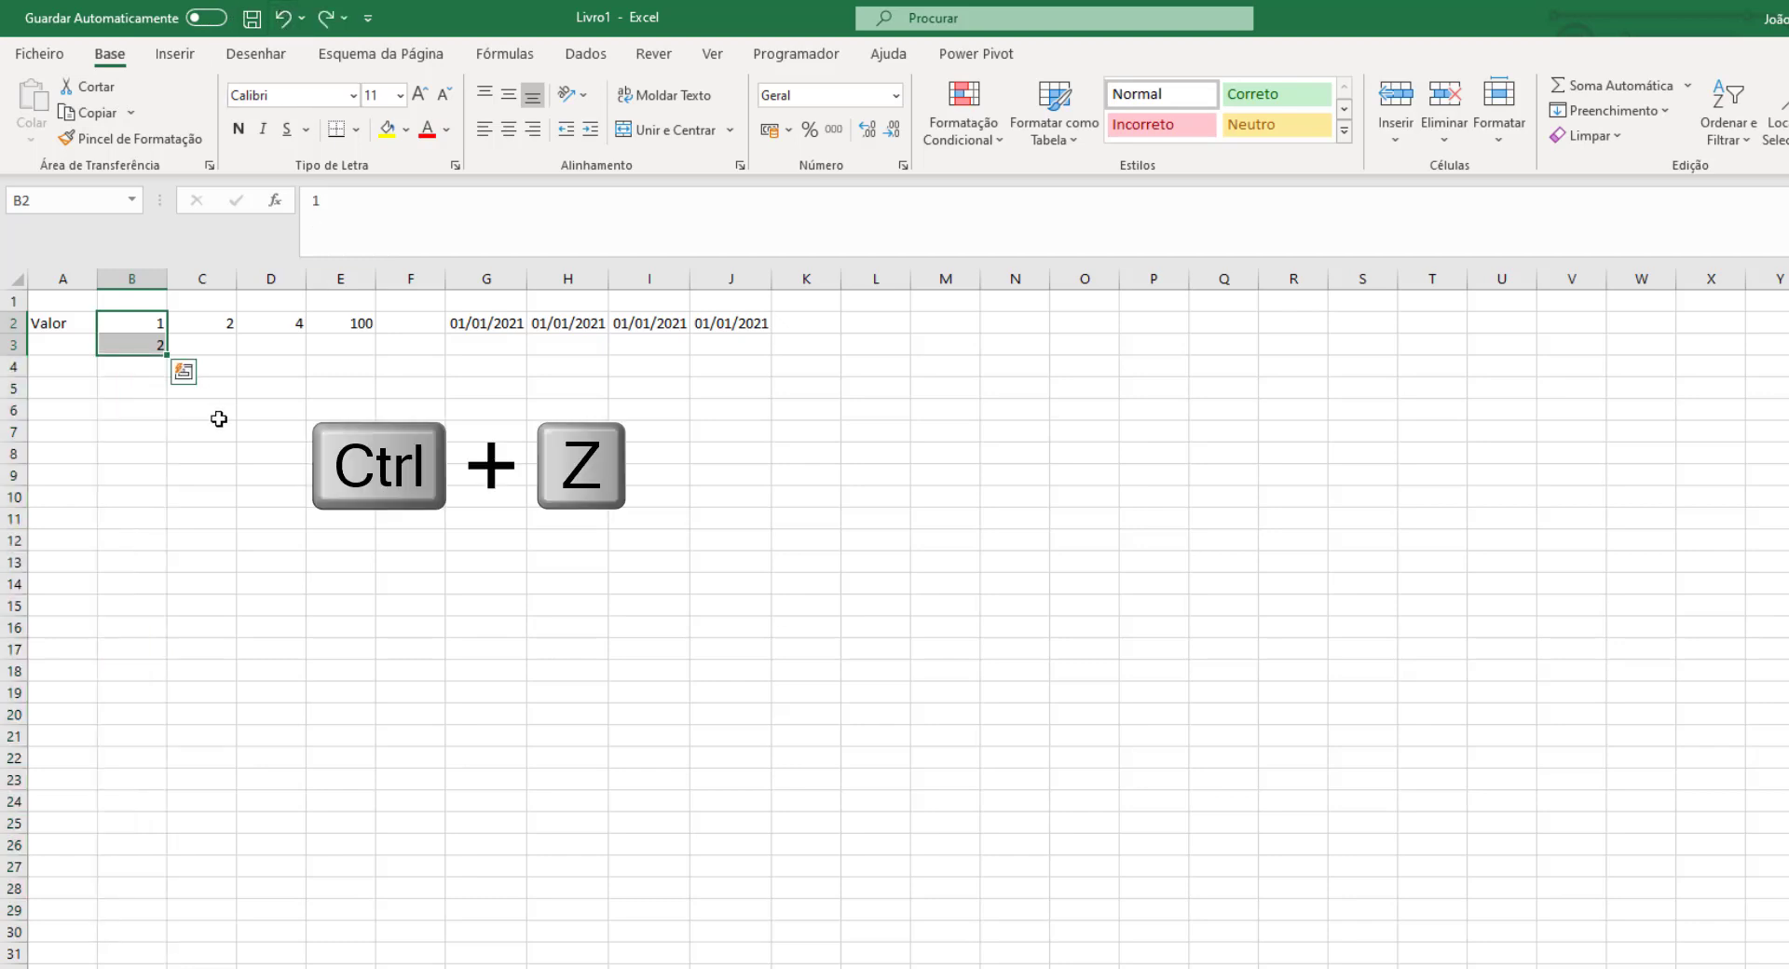
left_click(136, 340)
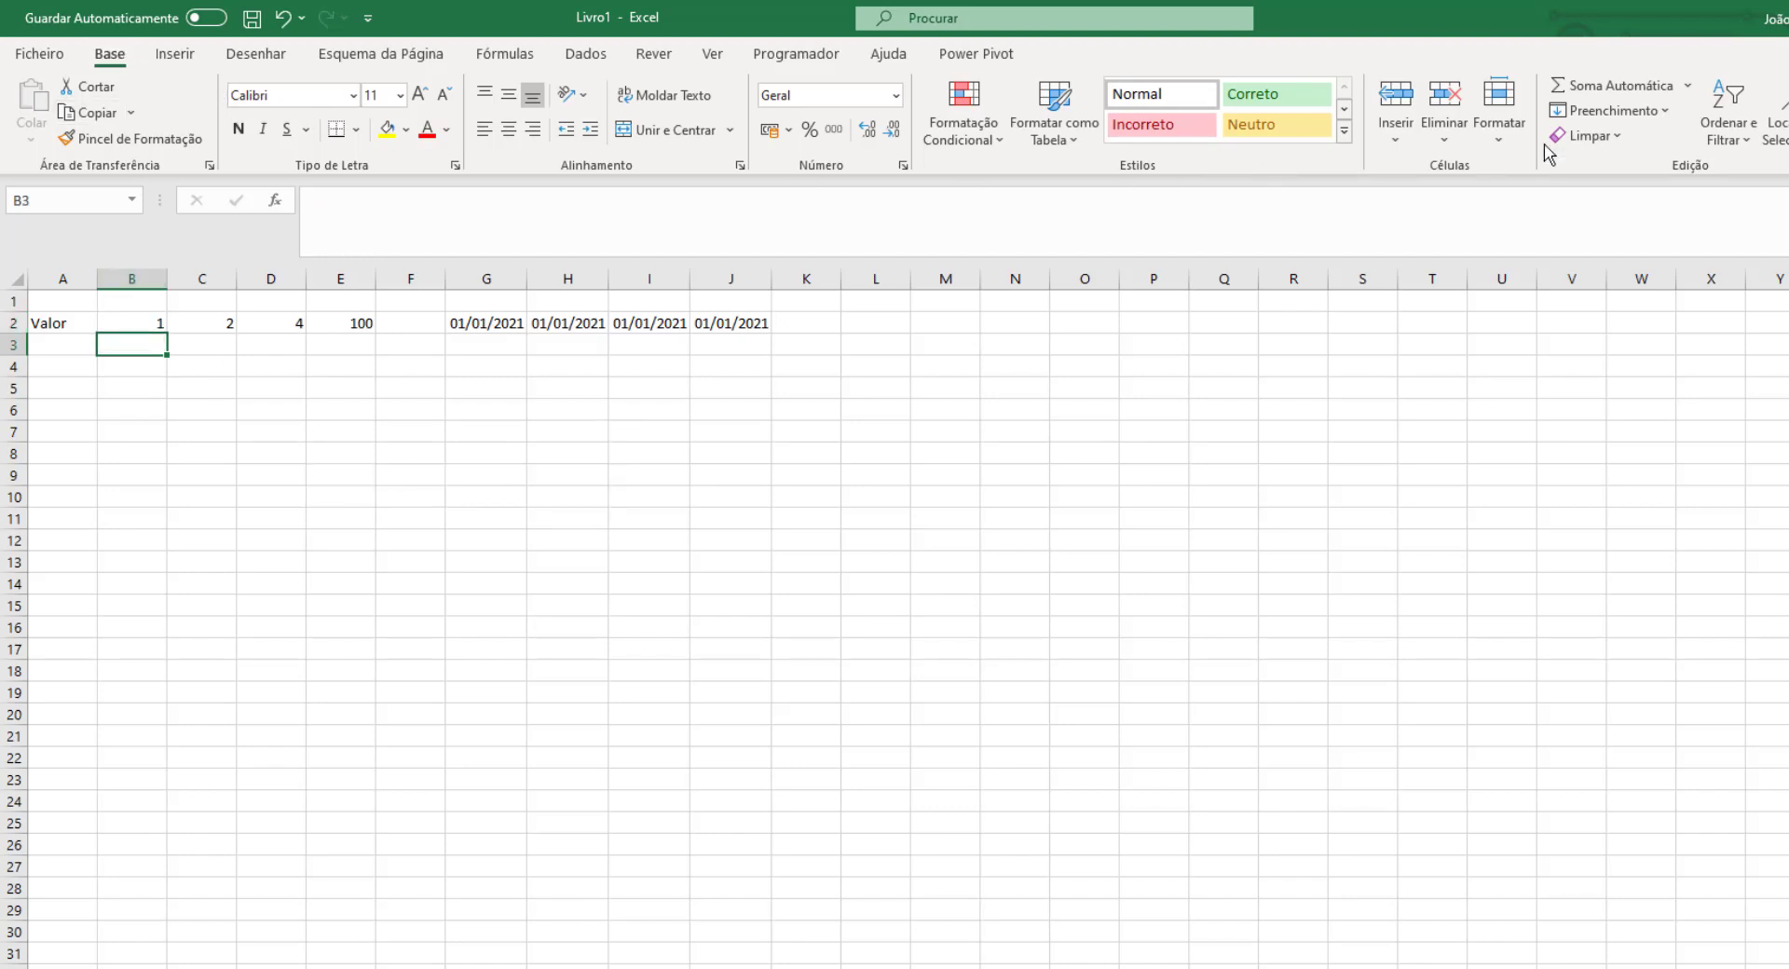
- Fill B2:B15 from the value in B2 using a column series of type Conclusão Rápida
left_click(1619, 110)
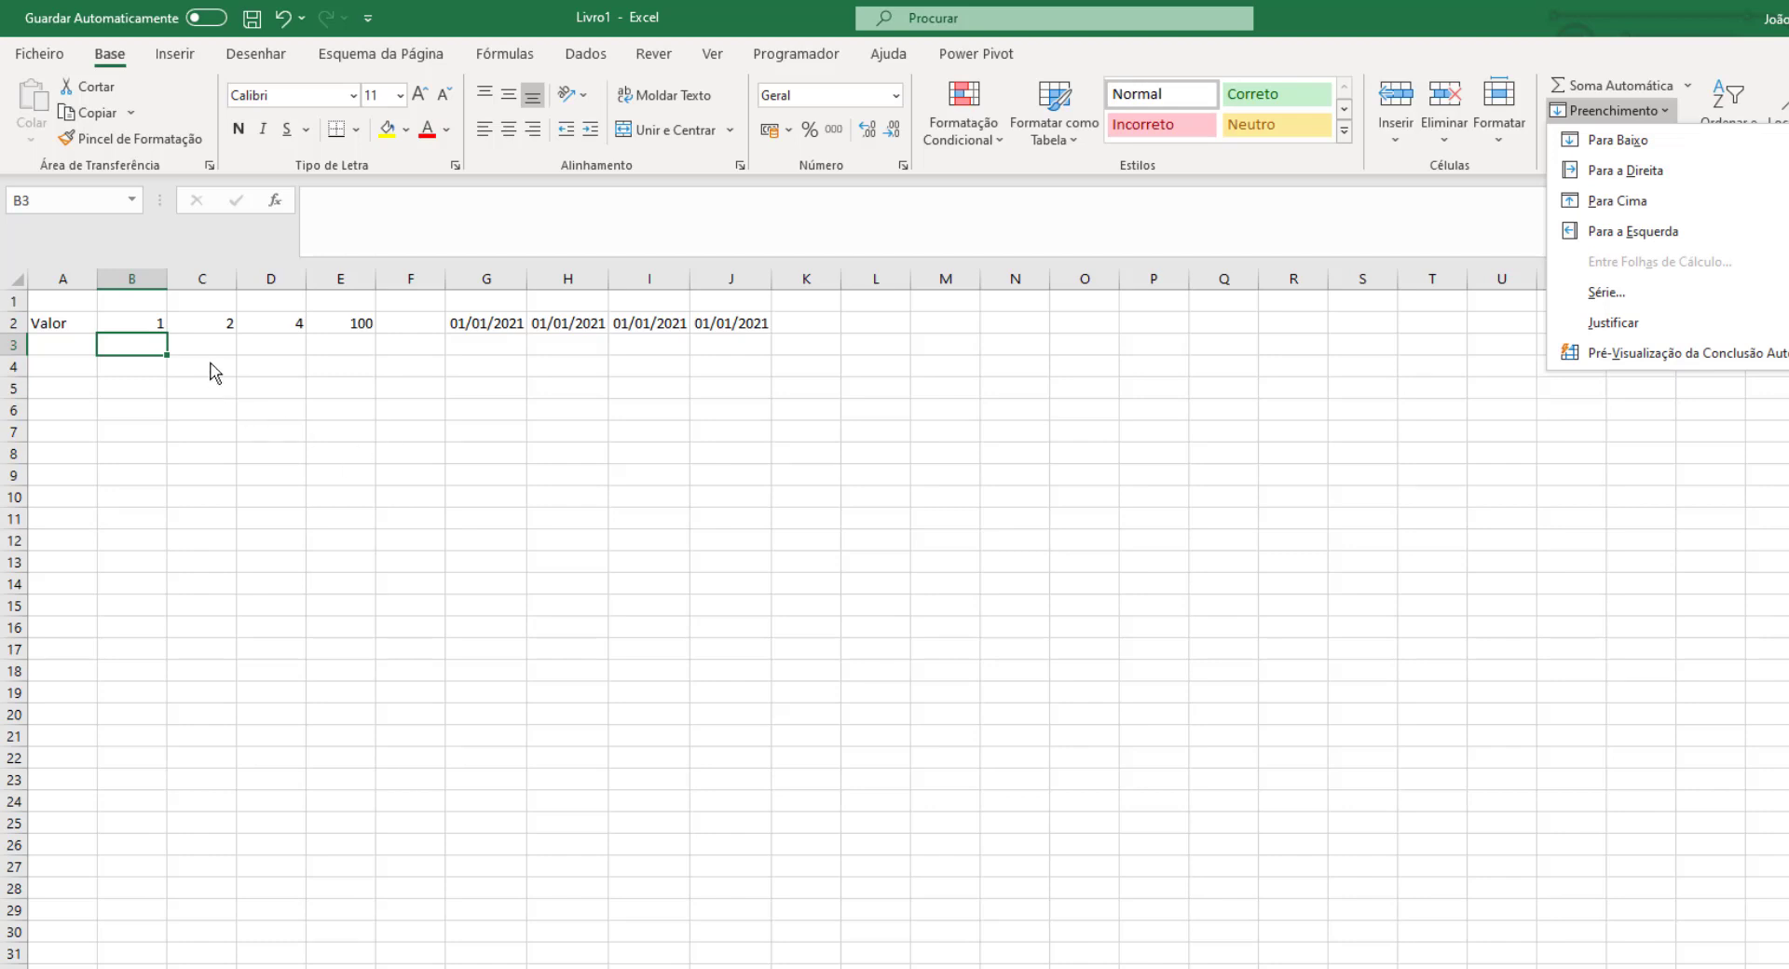
left_click(149, 322)
left_click_drag(149, 322, 146, 611)
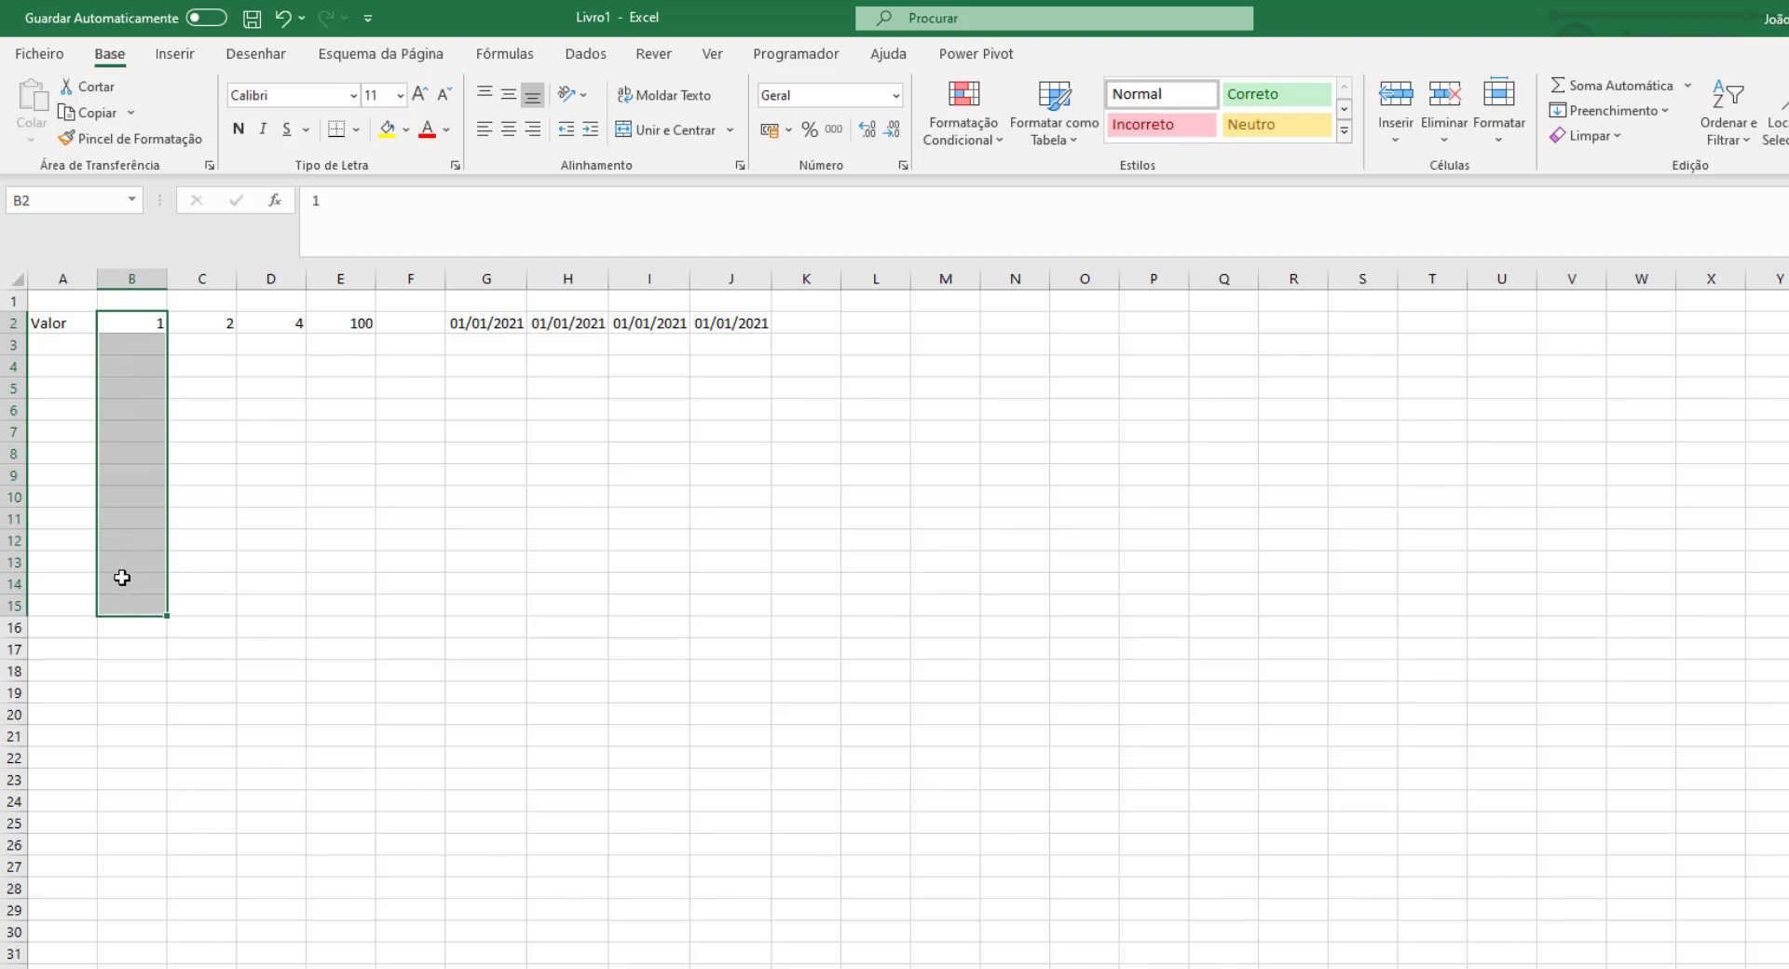
left_click(1601, 115)
left_click(1617, 289)
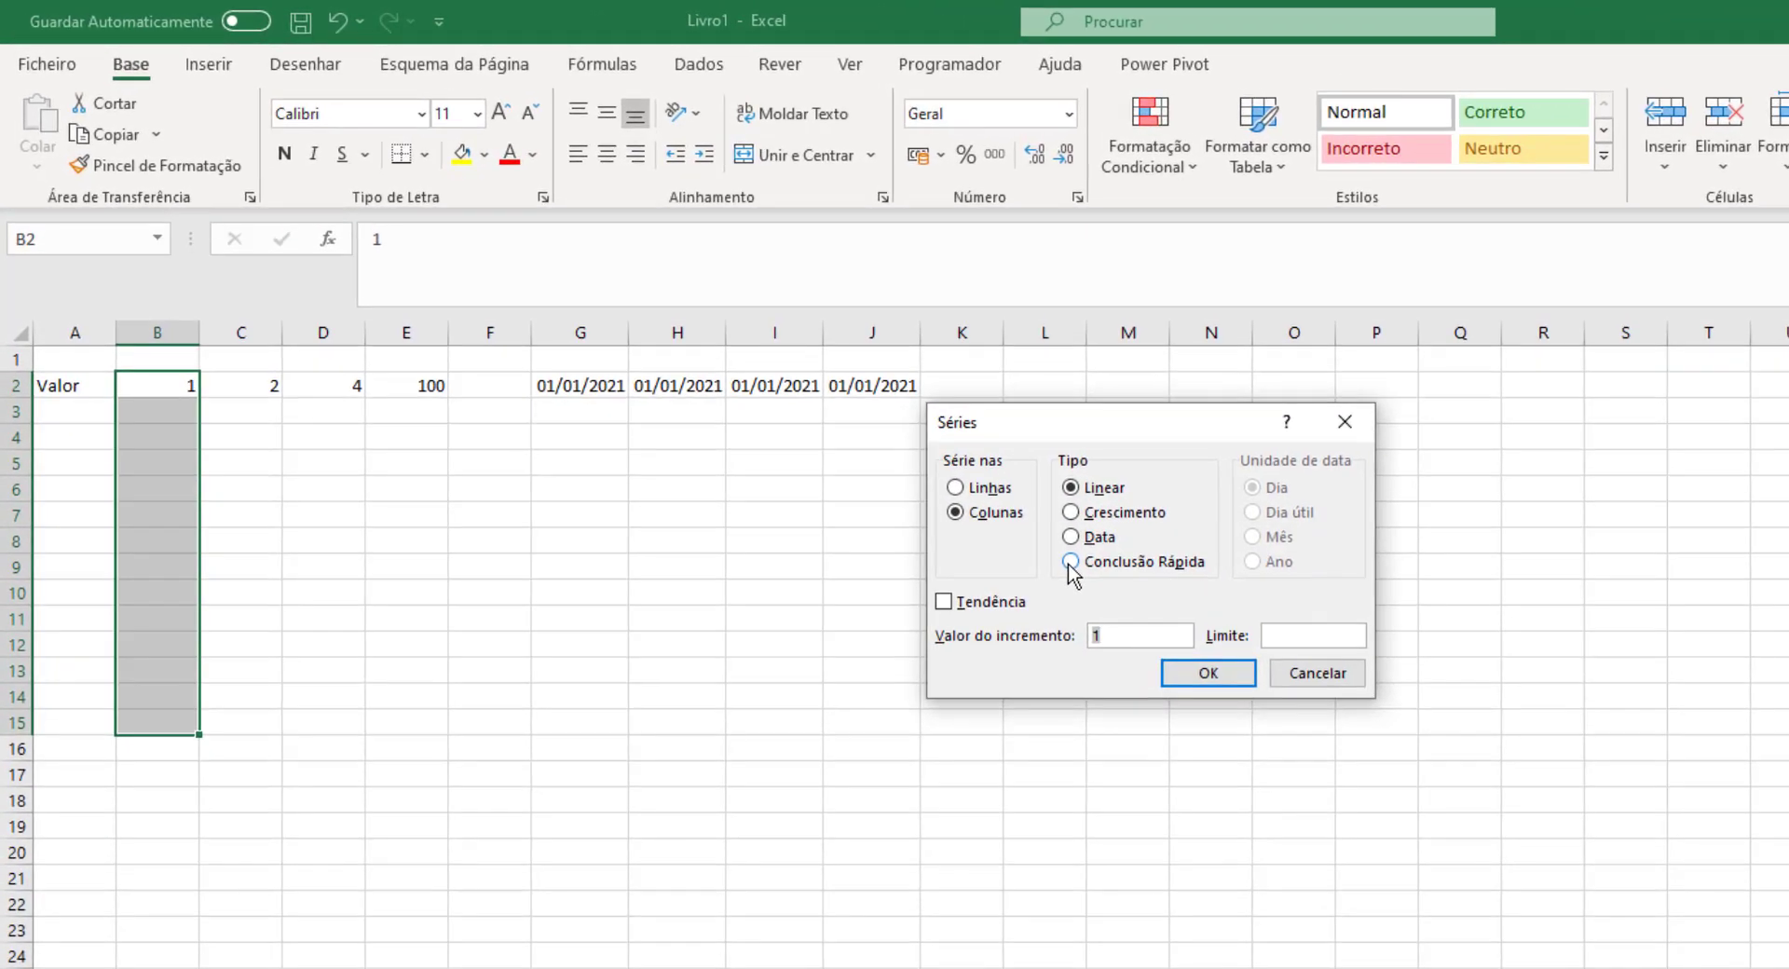
left_click(1024, 540)
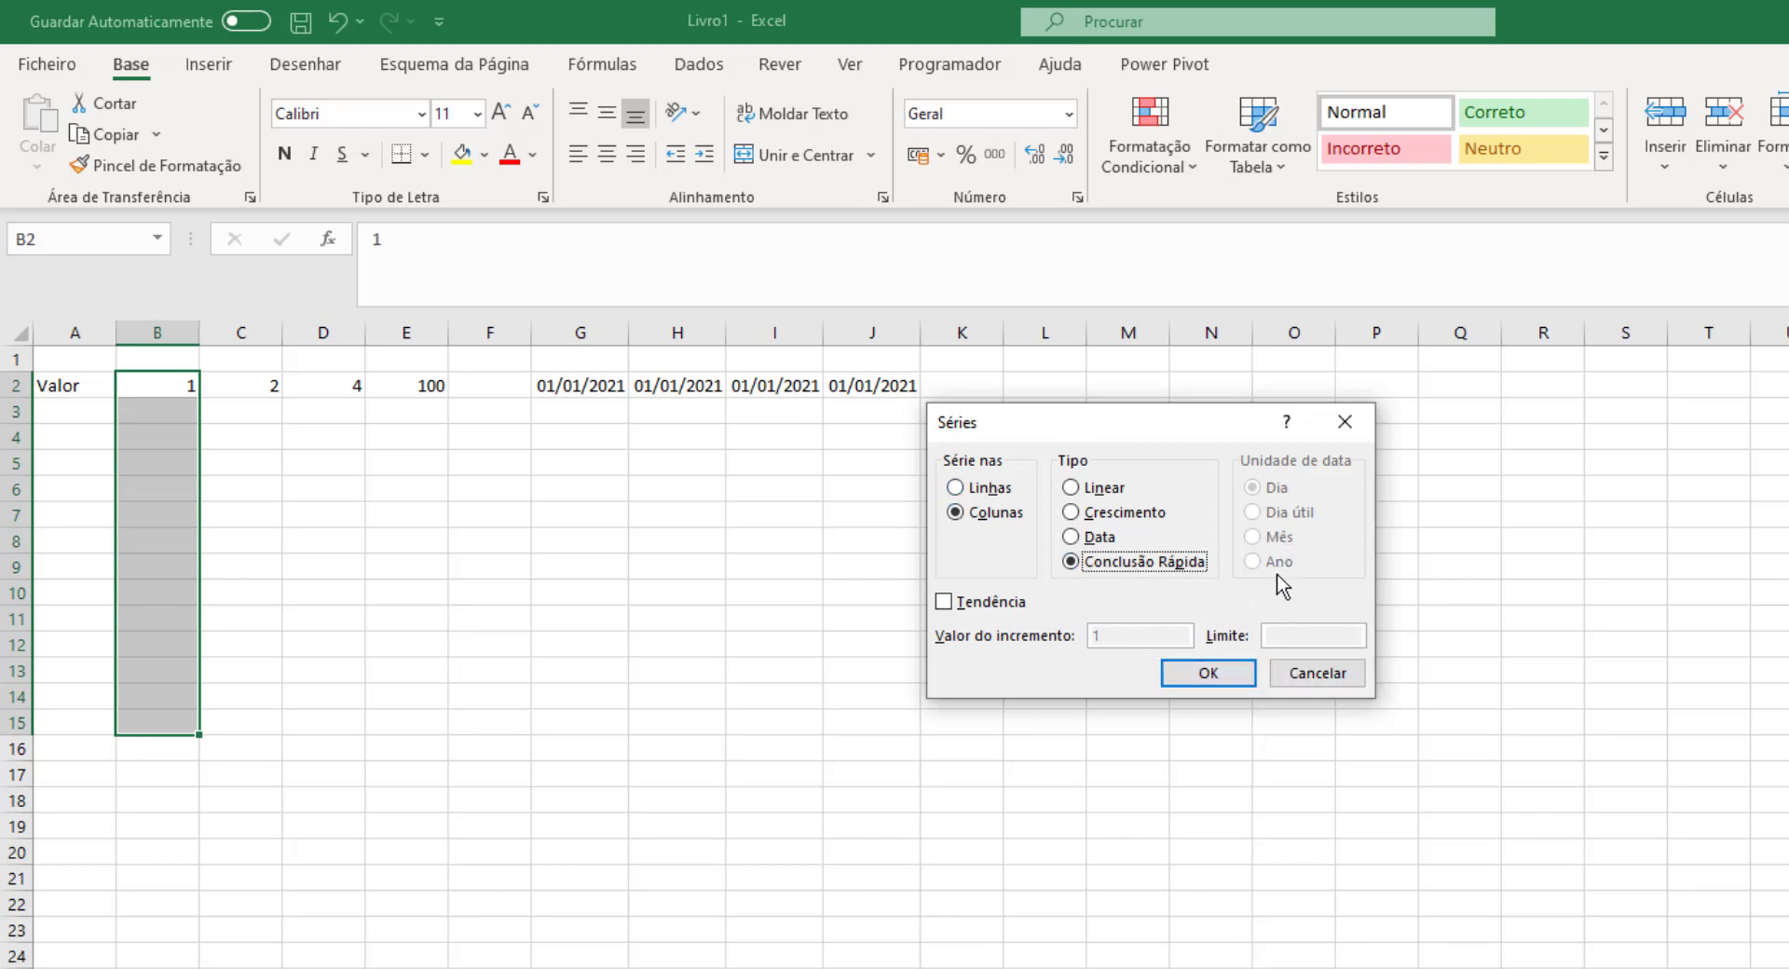
left_click(1208, 672)
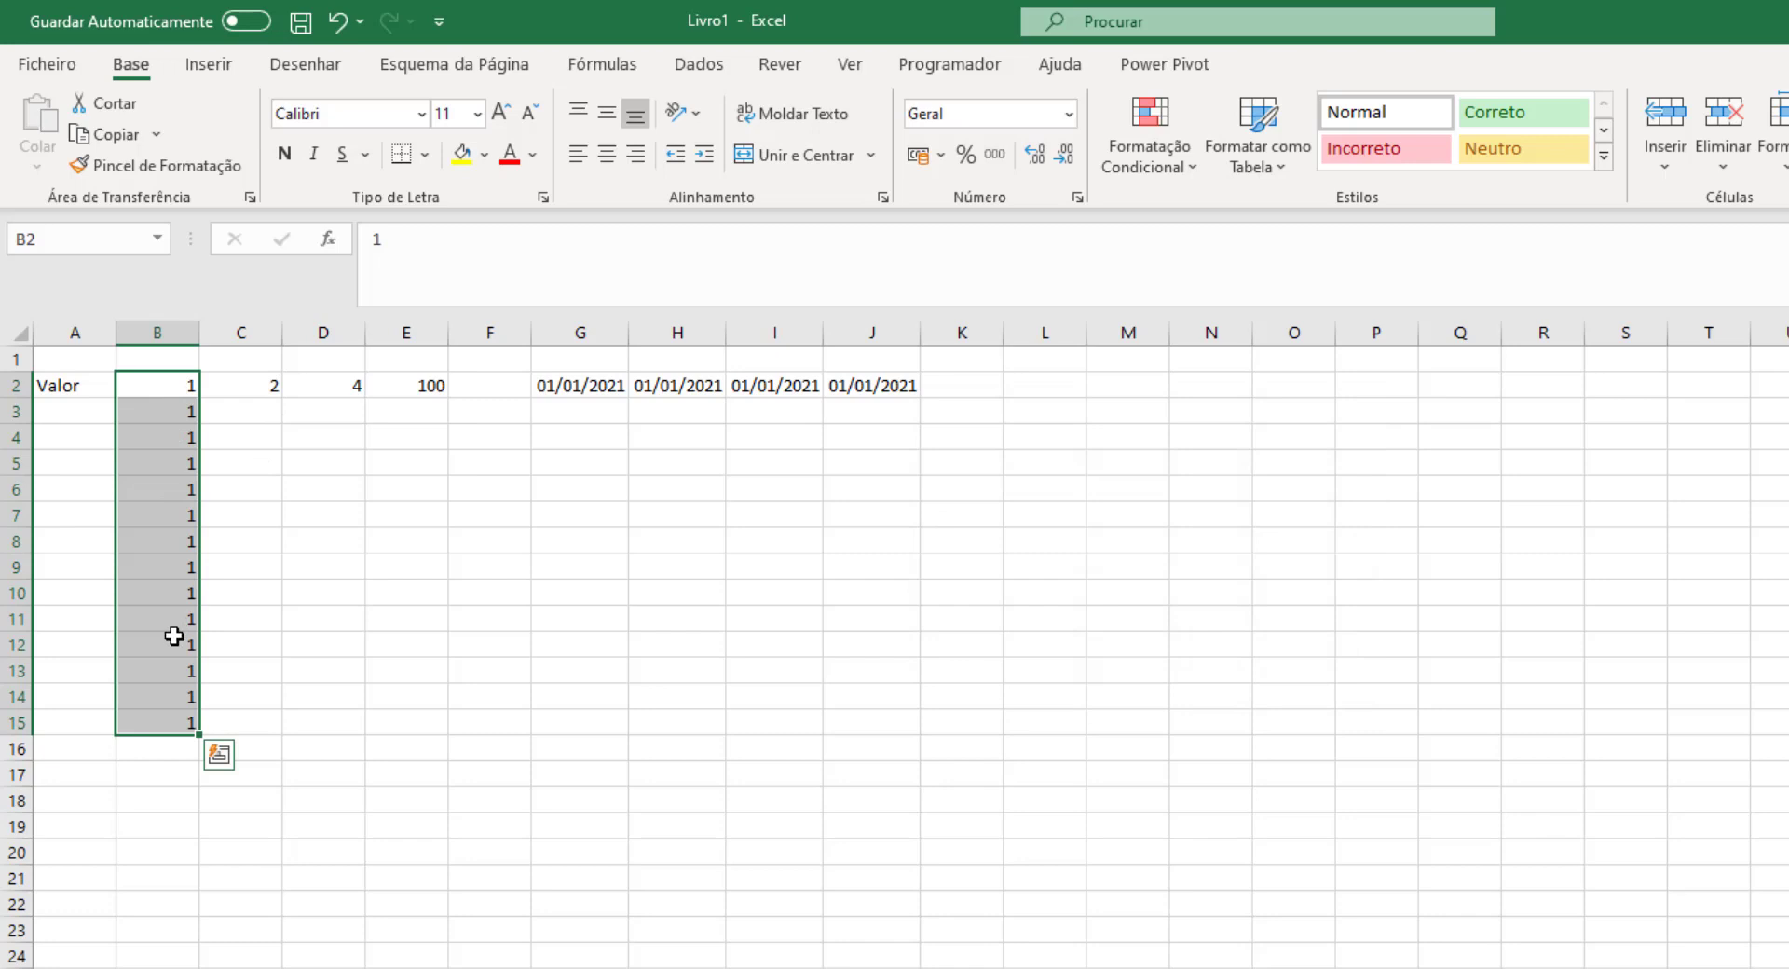
- Create a linear series down column C from C2 with increment 2 and limit 100, and check its last value
left_click(261, 382)
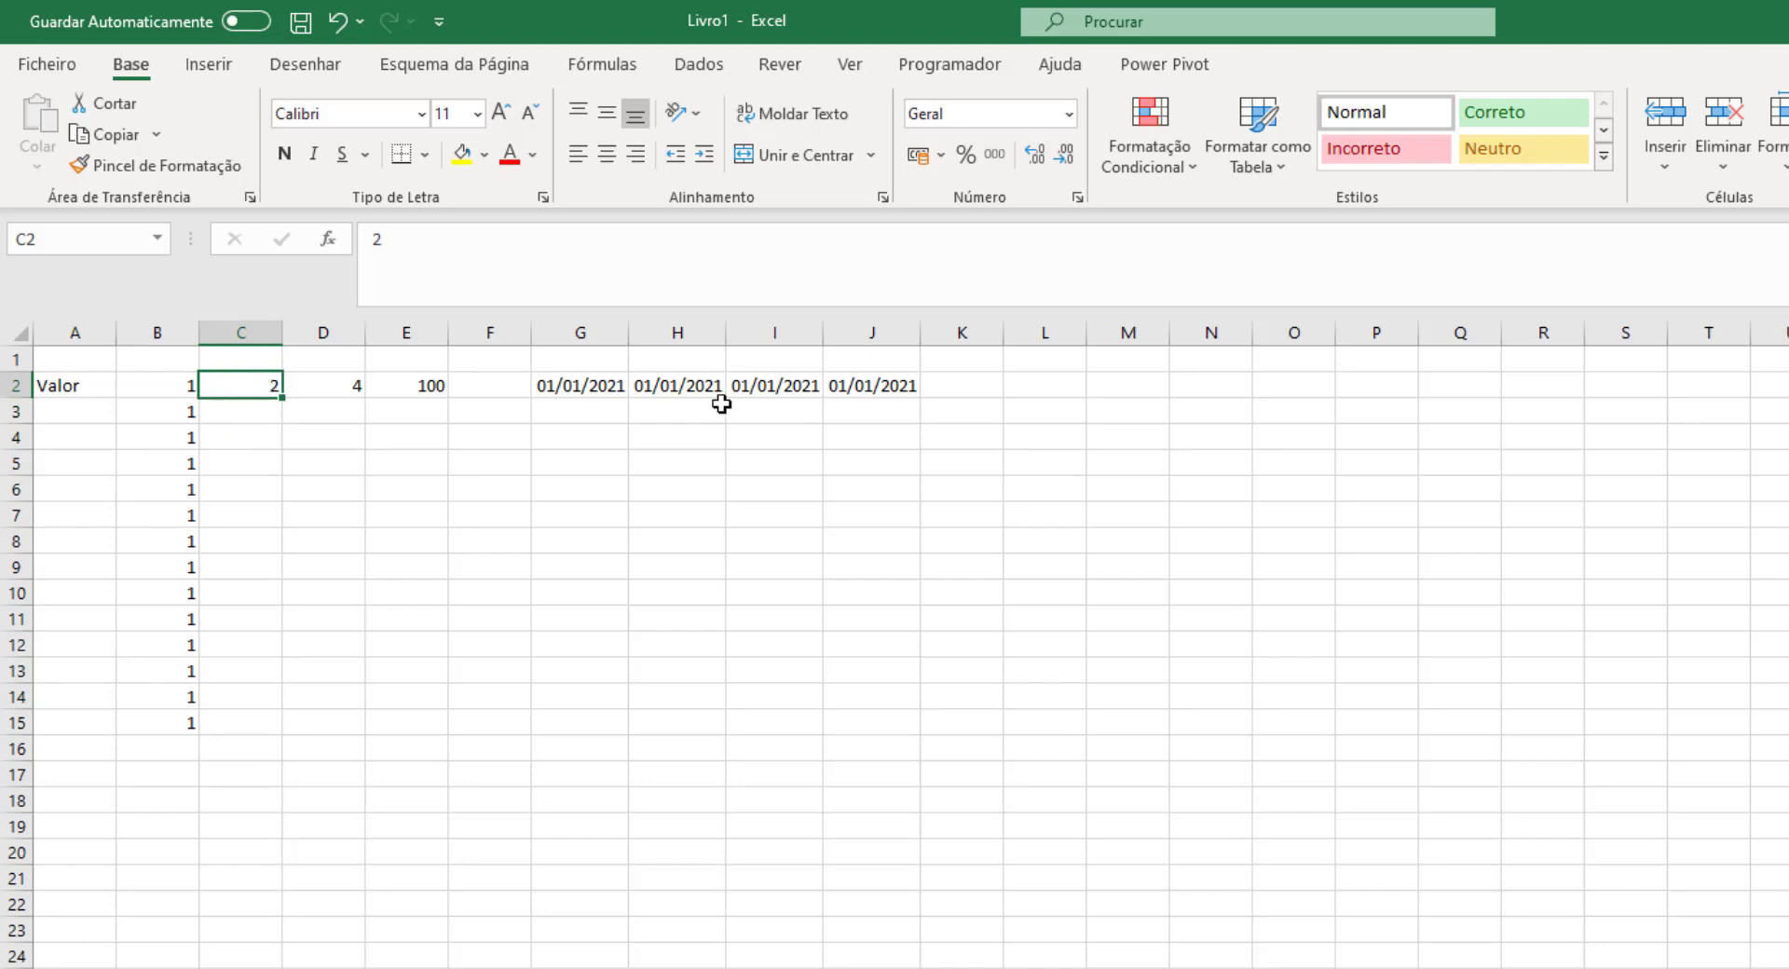
left_click(1763, 128)
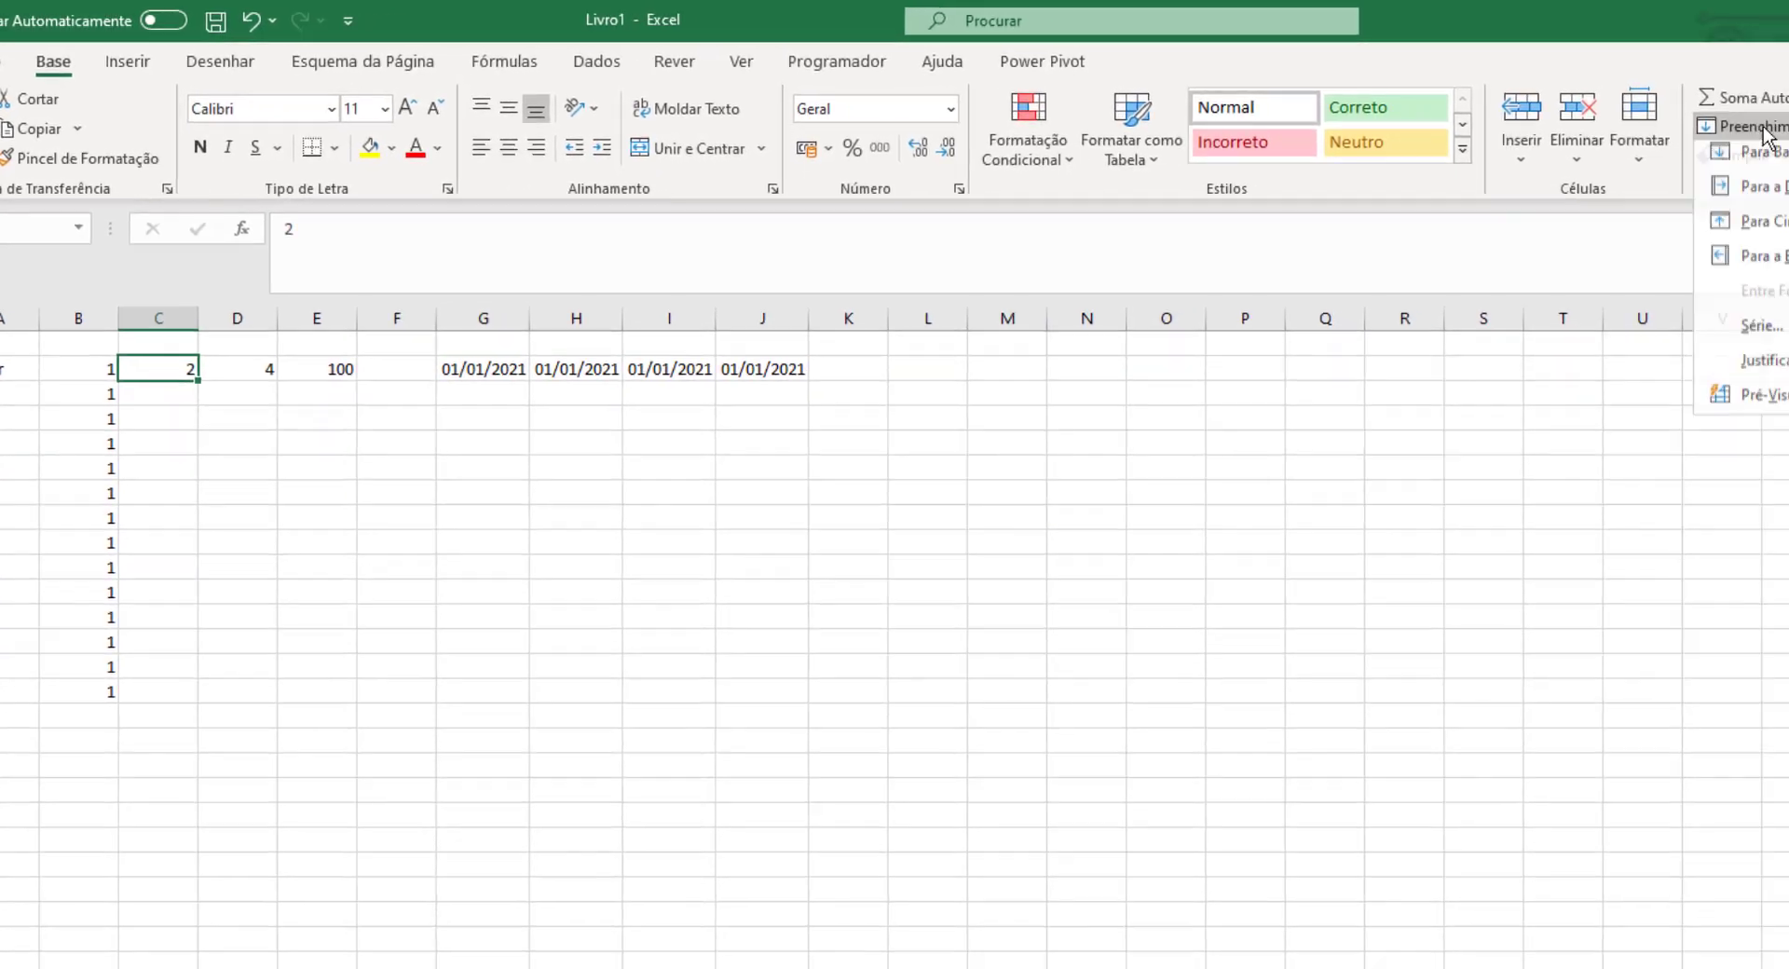
left_click(1759, 325)
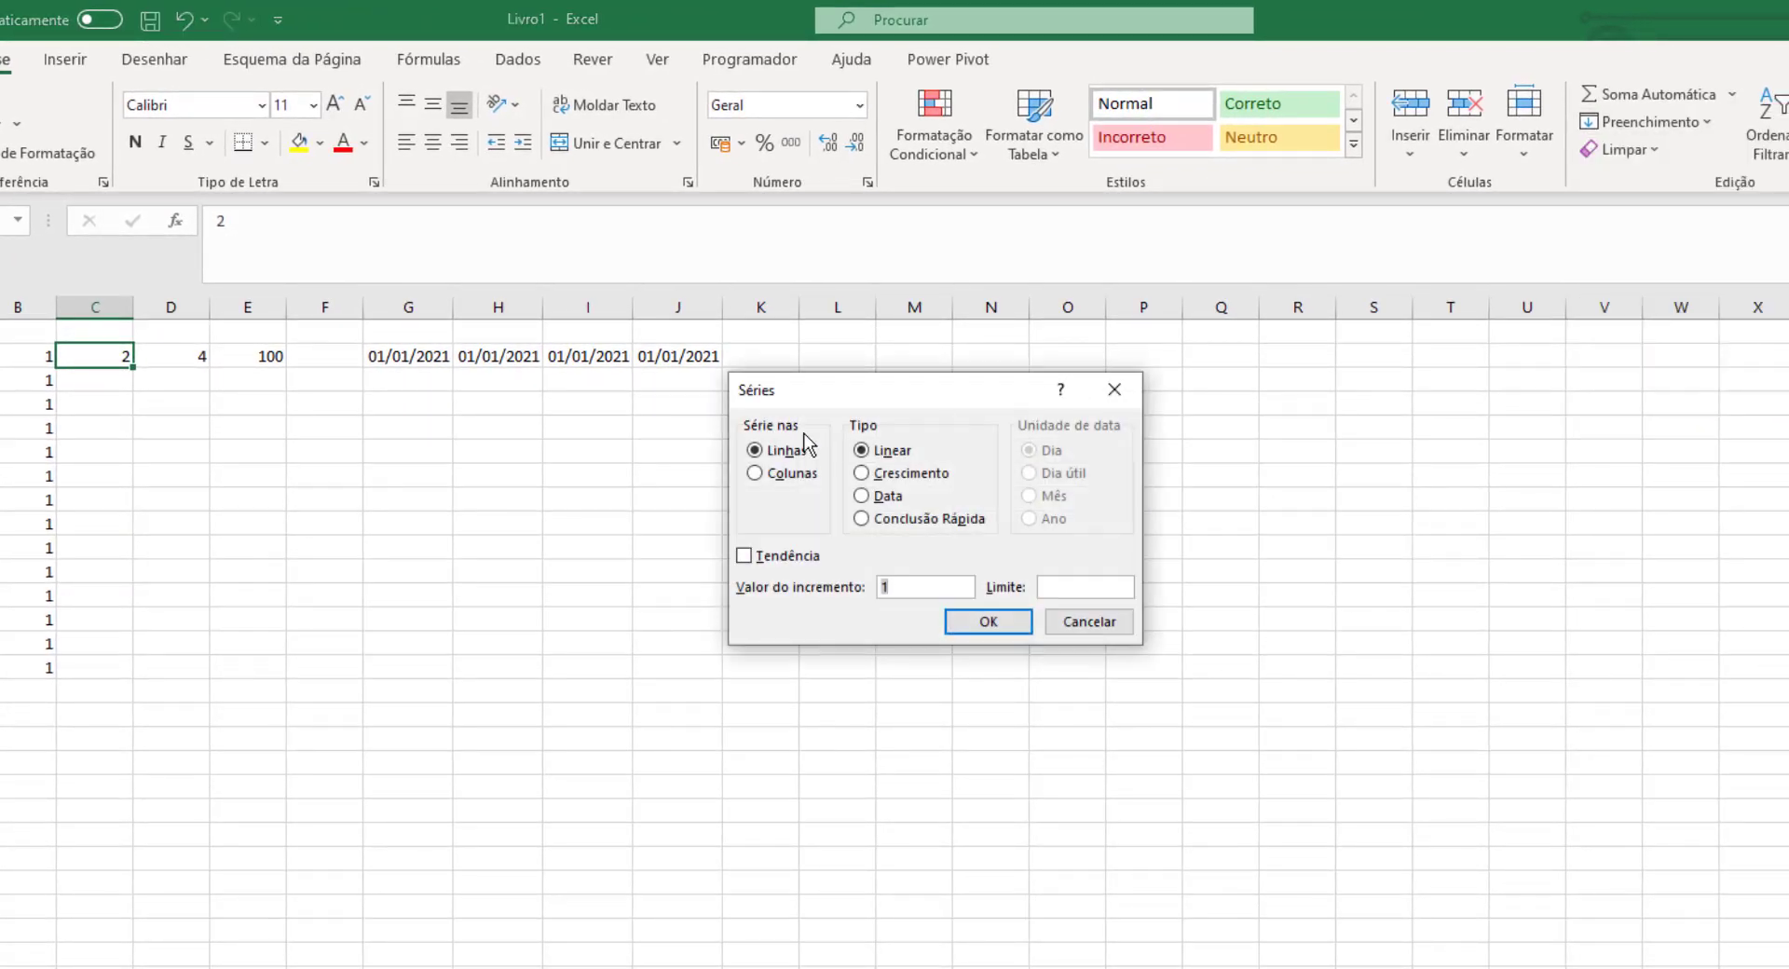
left_click(756, 475)
double_click(895, 582)
left_click(1069, 582)
type("100")
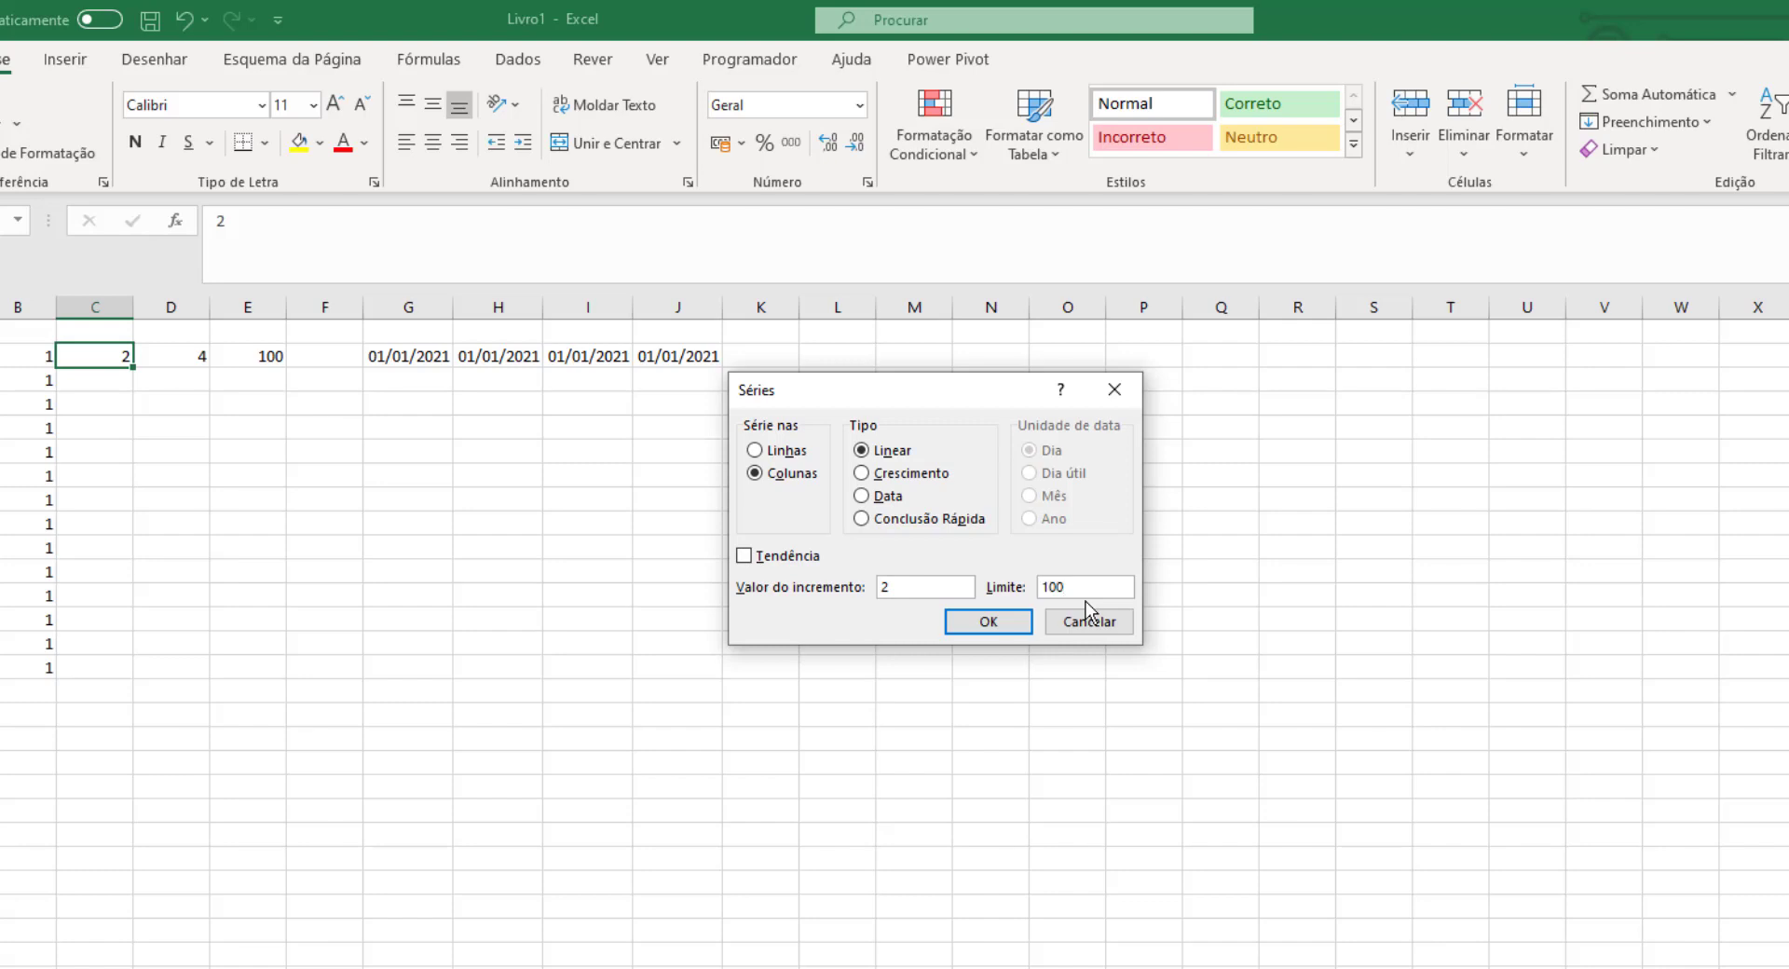
left_click(988, 621)
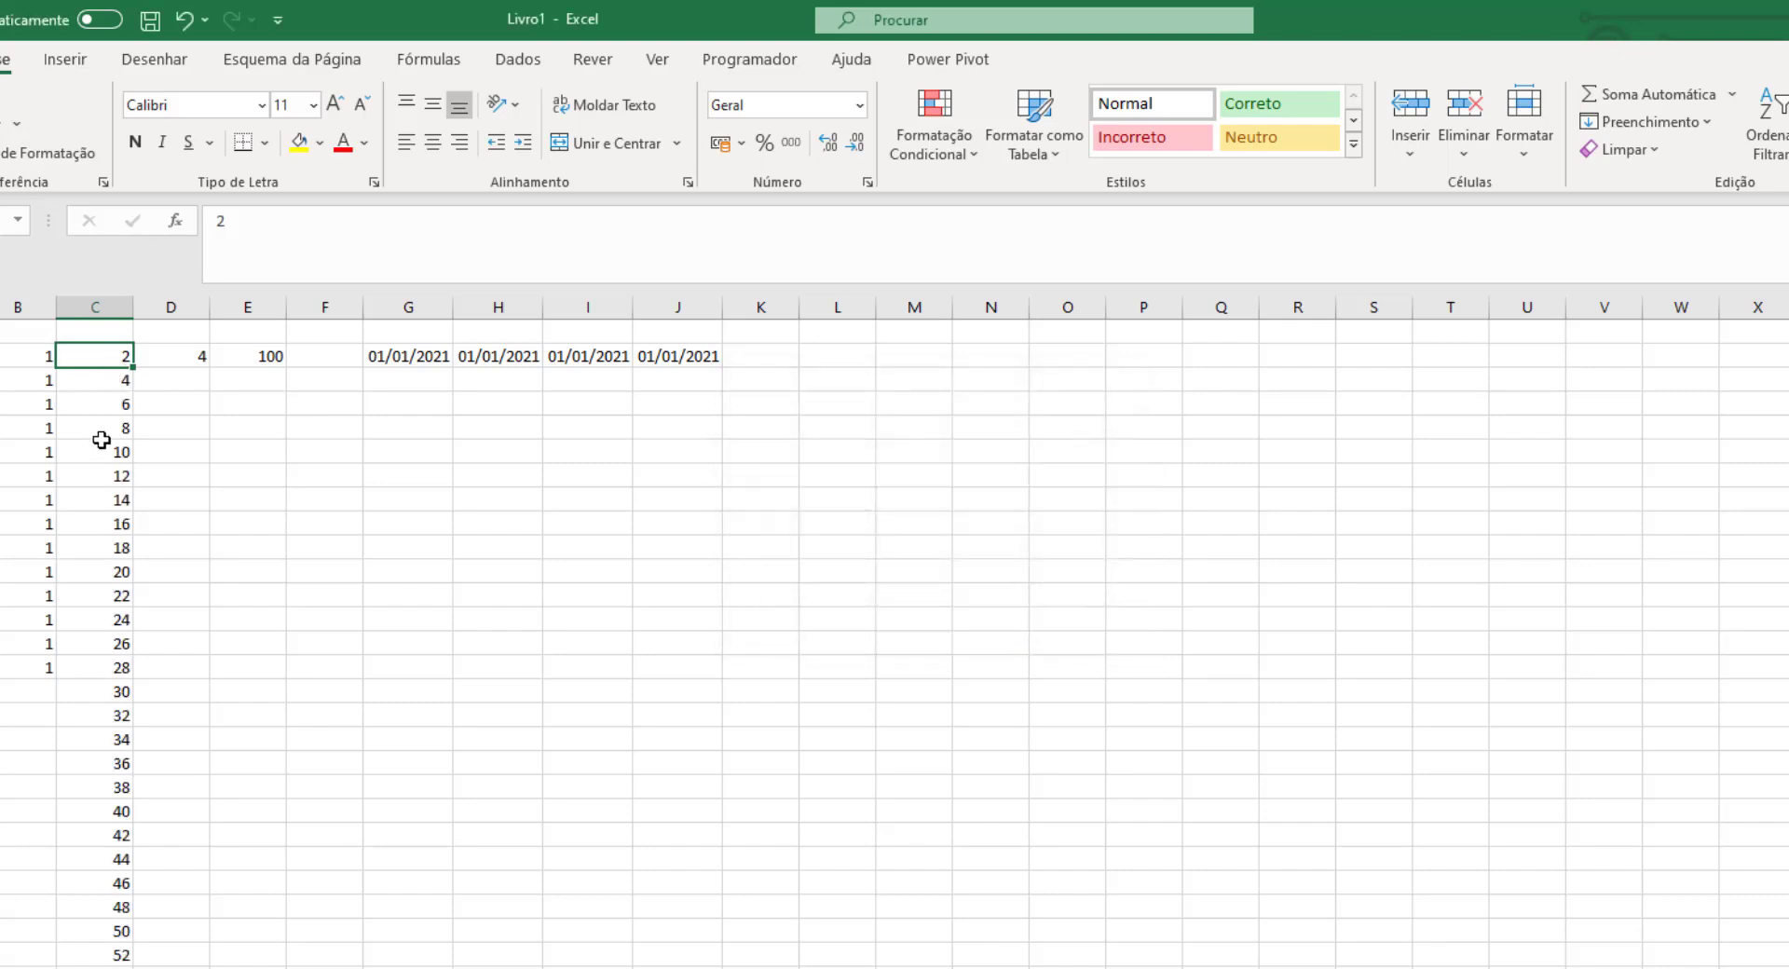
scroll(108, 476, "down", 2)
scroll(108, 476, "down", 7)
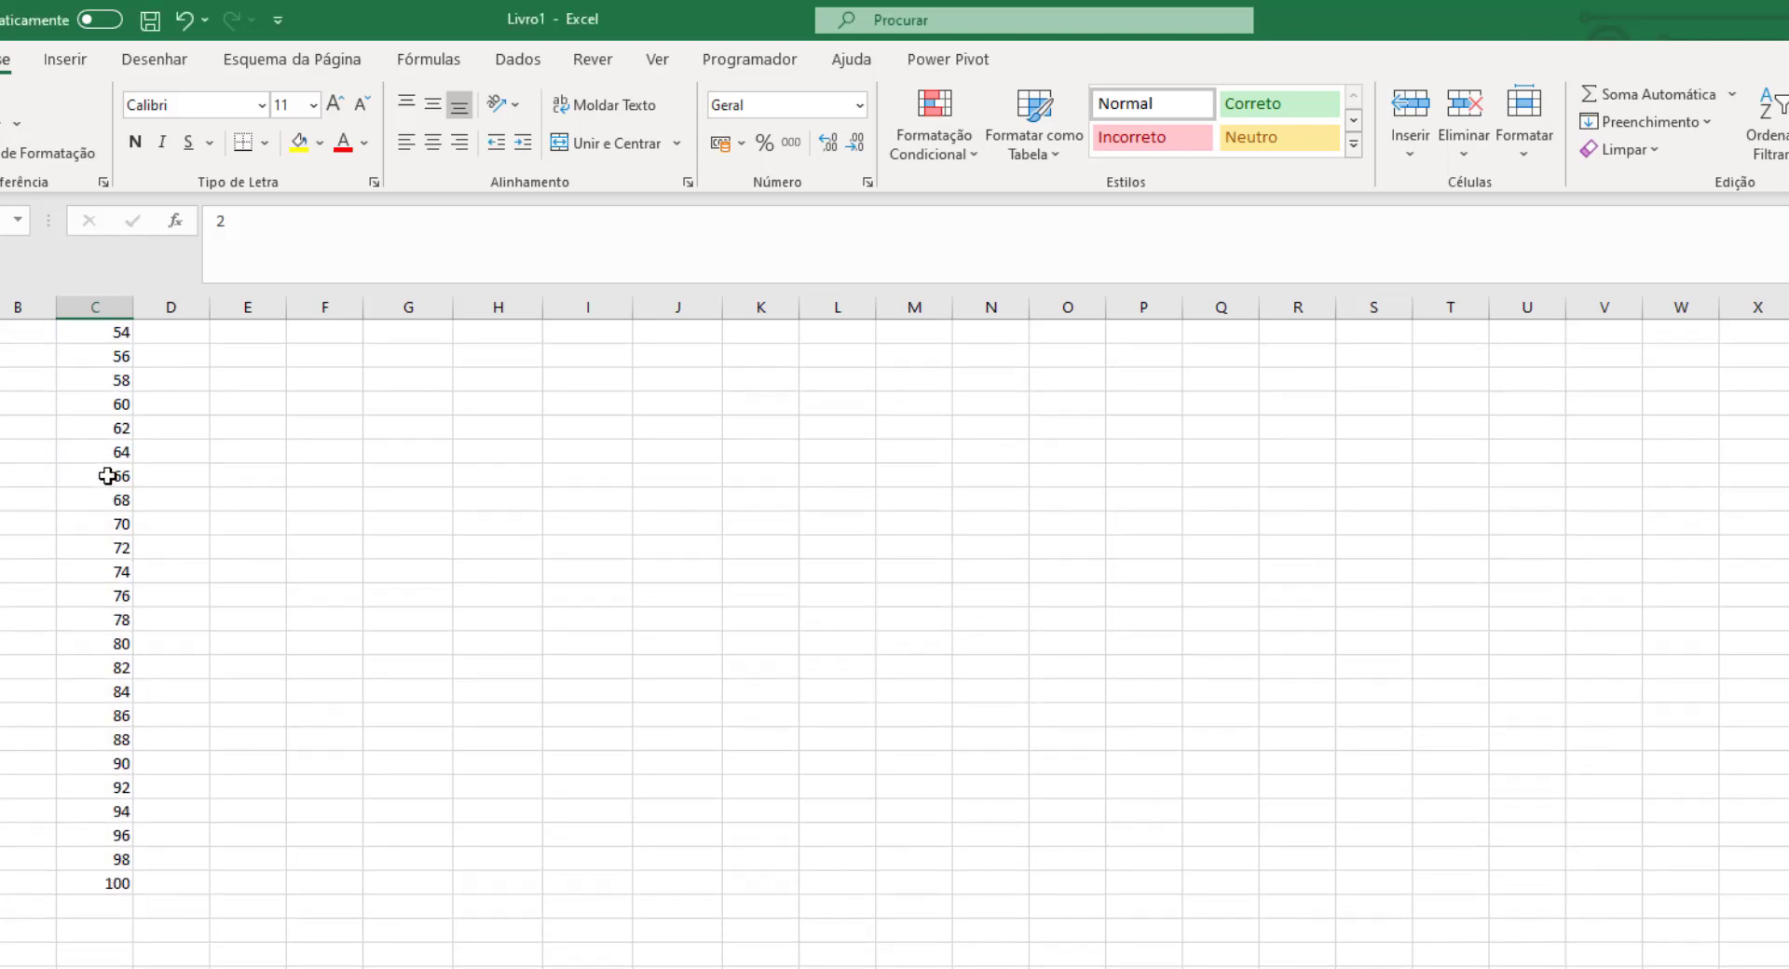
left_click(102, 878)
scroll(149, 652, "up", 9)
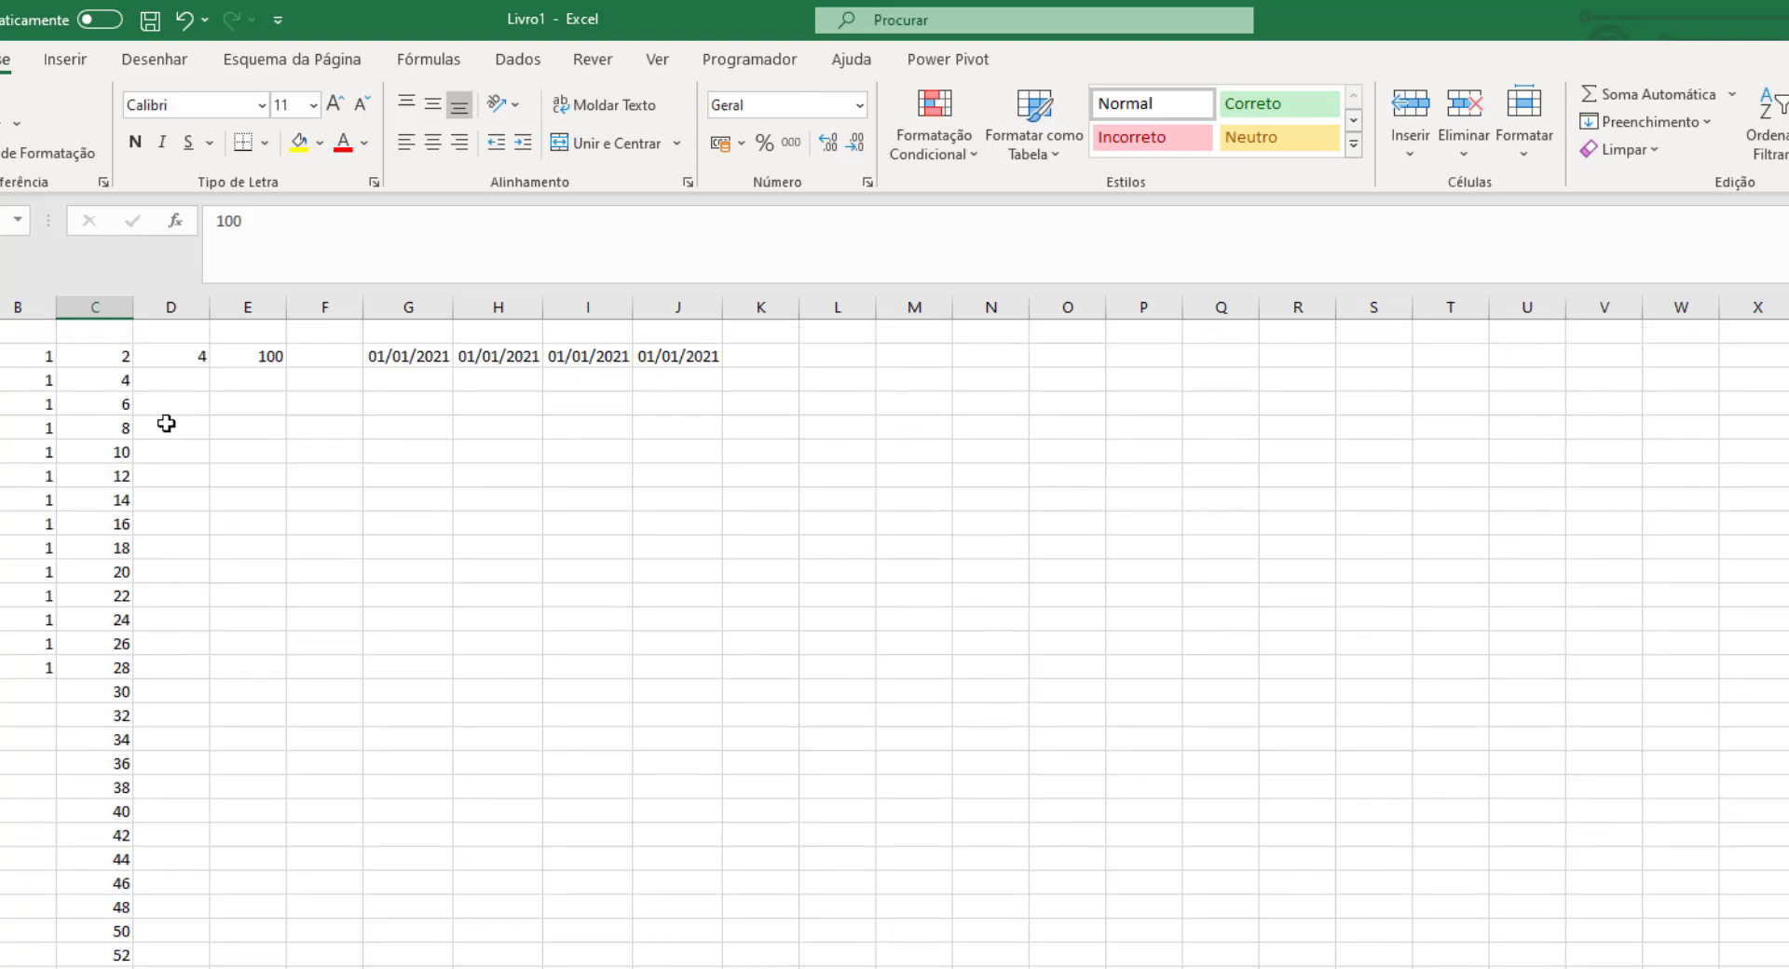
- Create a growth (Crescimento) series down column D from D2 with increment 2 and limit 1500, and check its last value
left_click(183, 356)
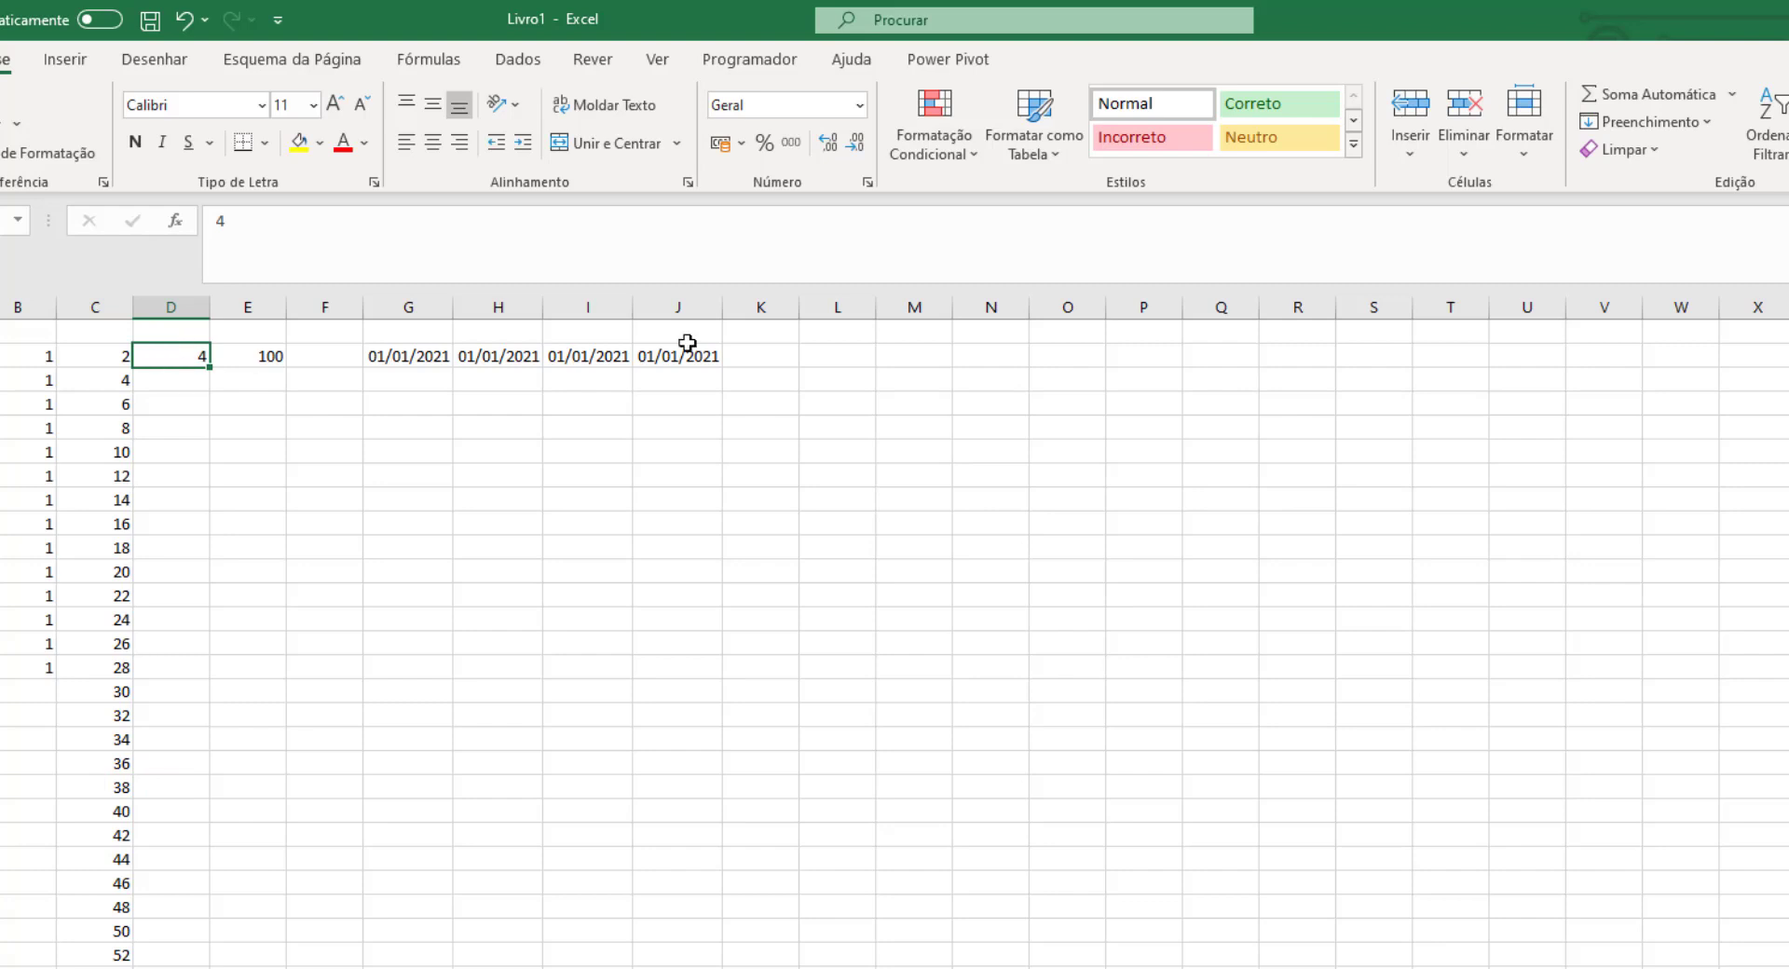
left_click(1647, 122)
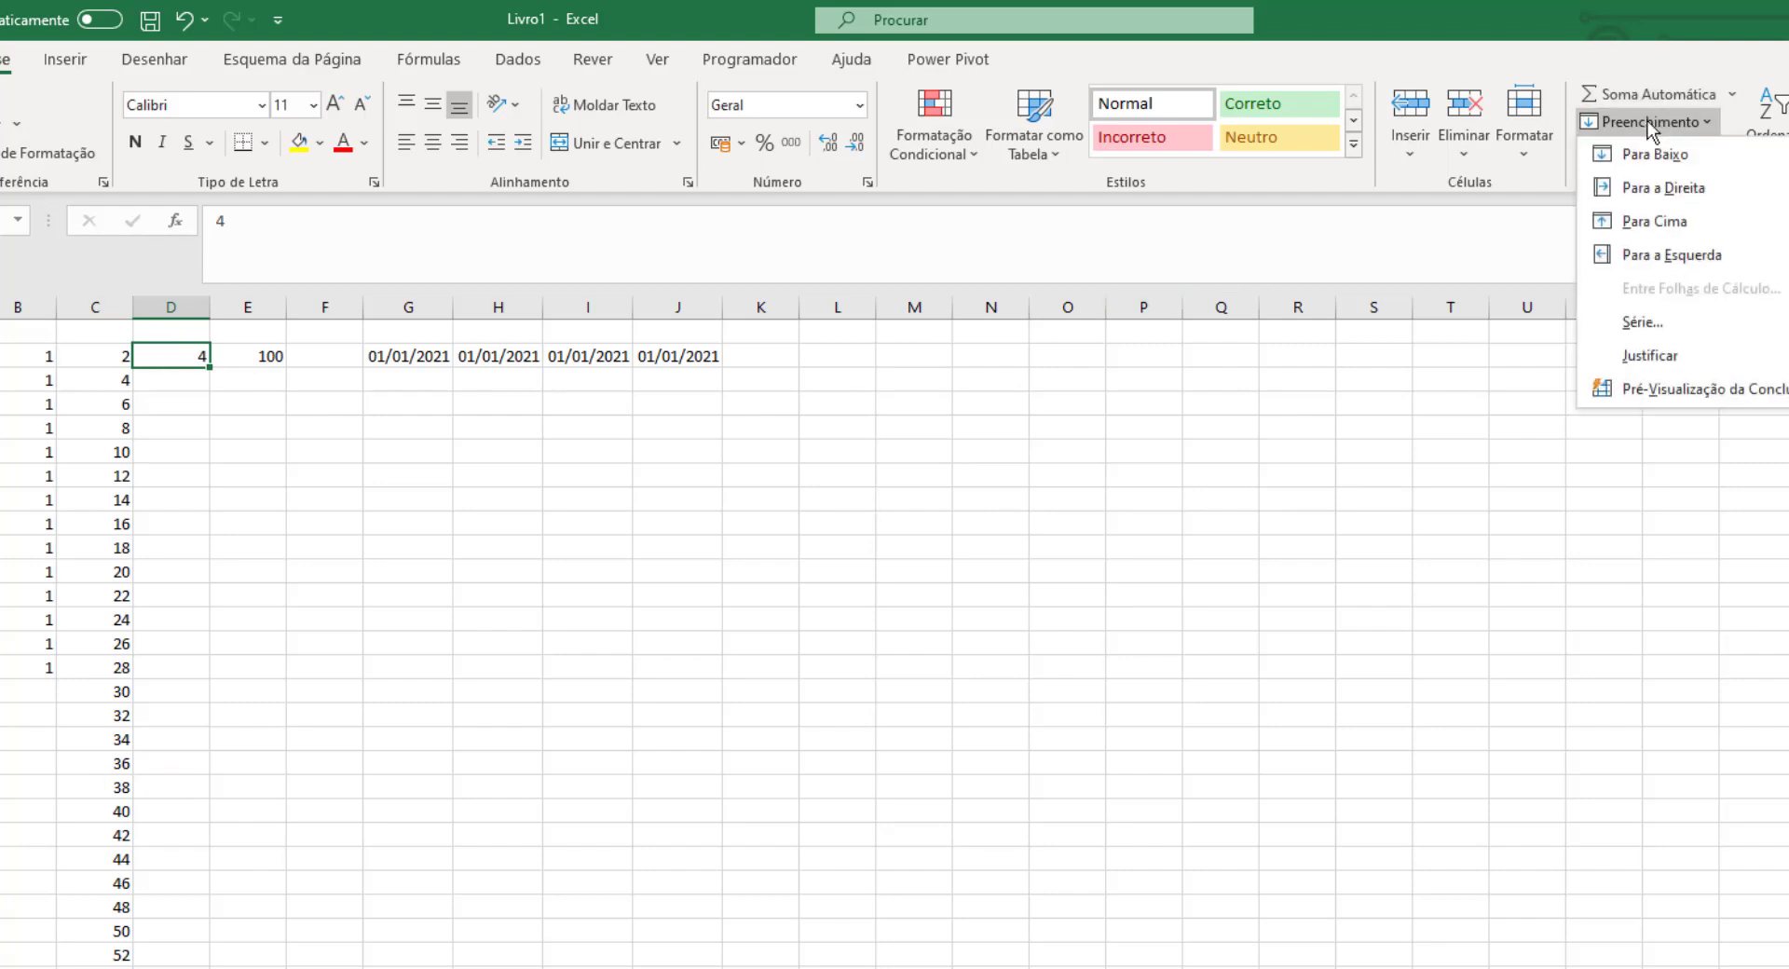
left_click(1647, 323)
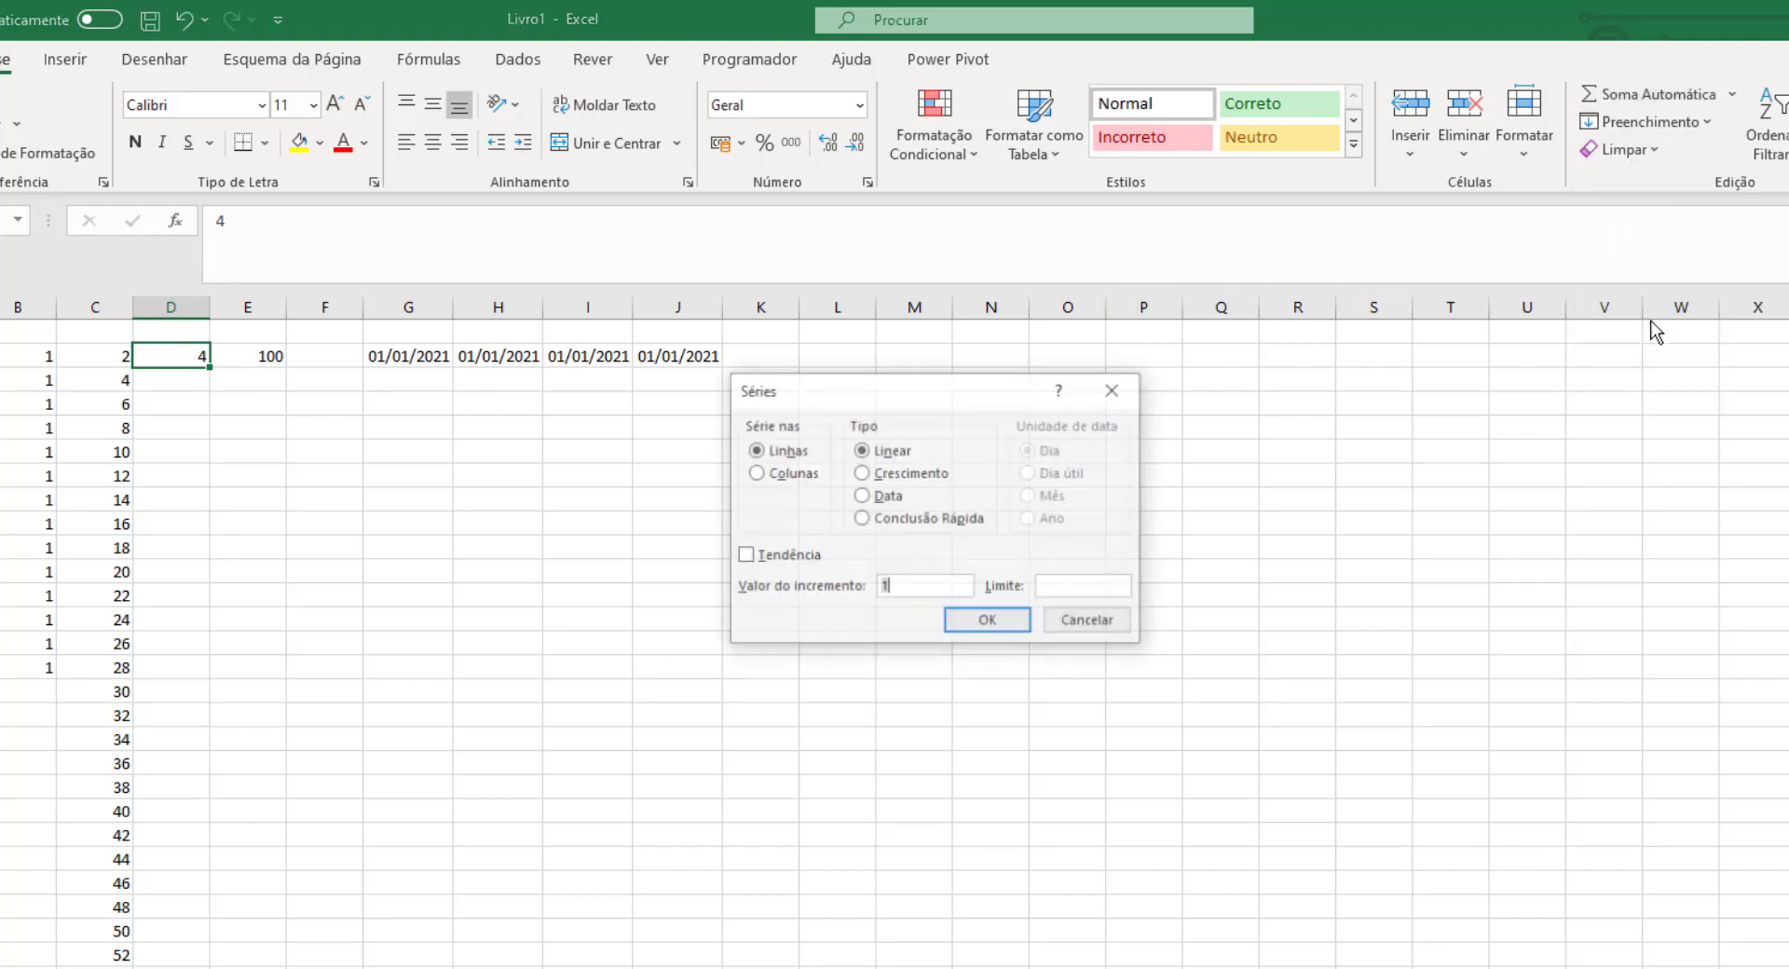
left_click(770, 472)
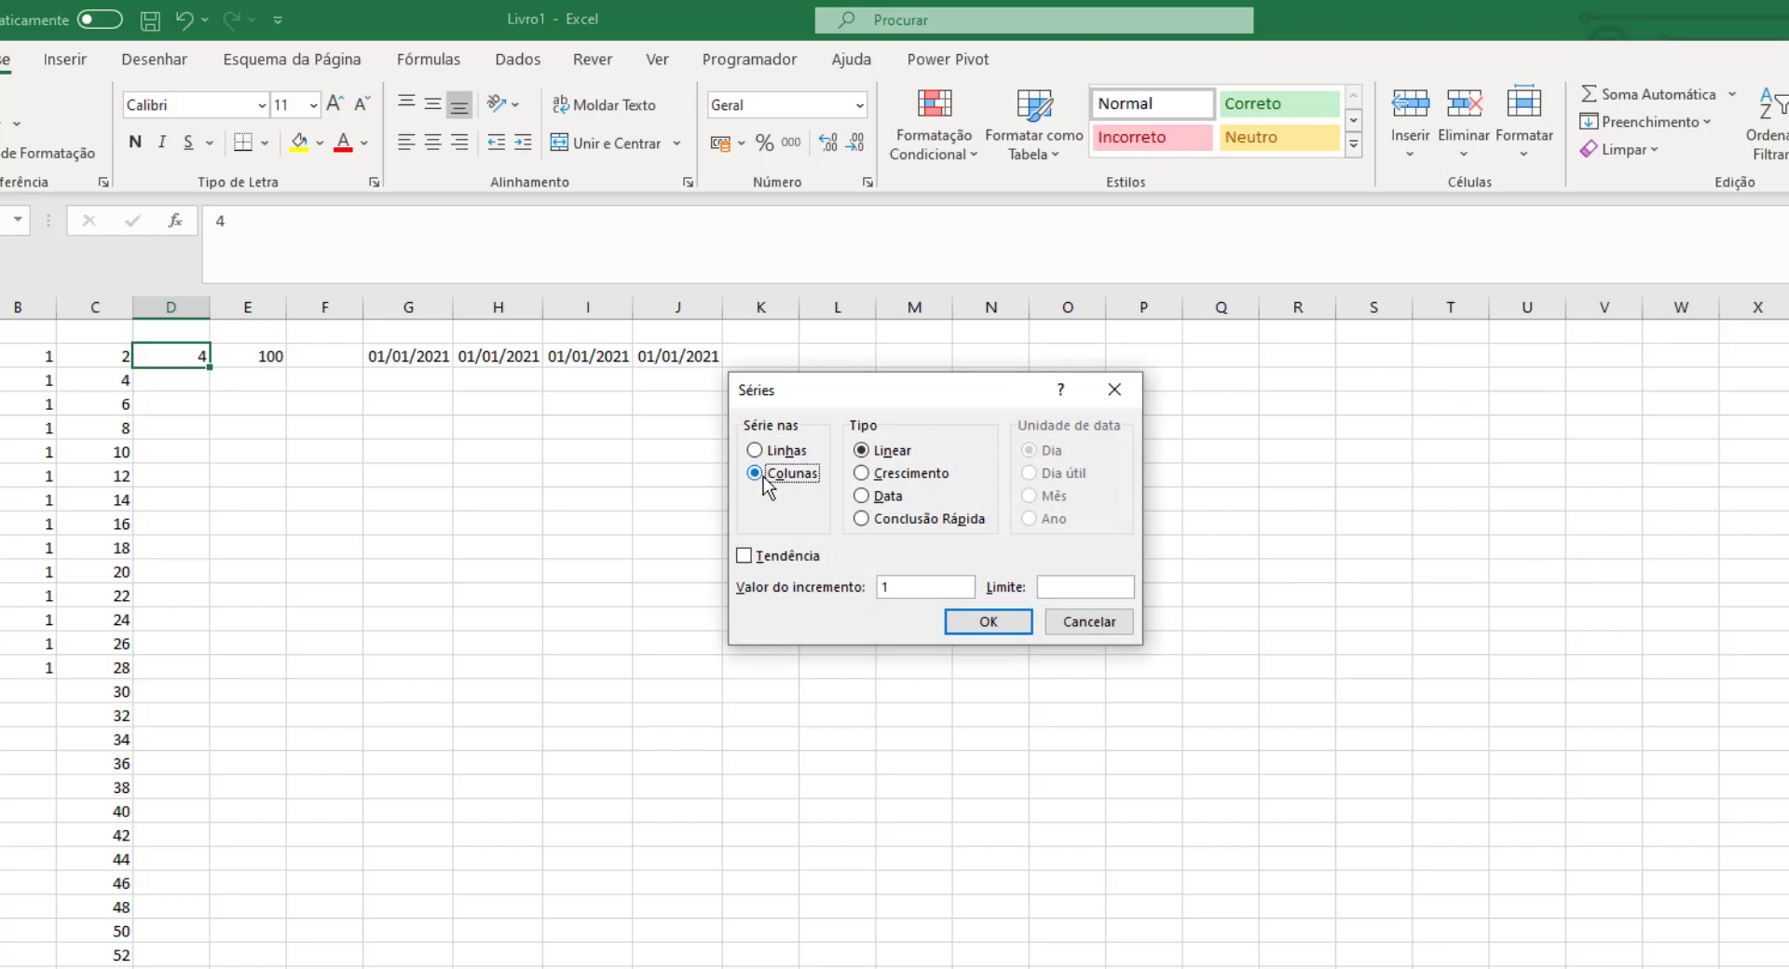
left_click(863, 474)
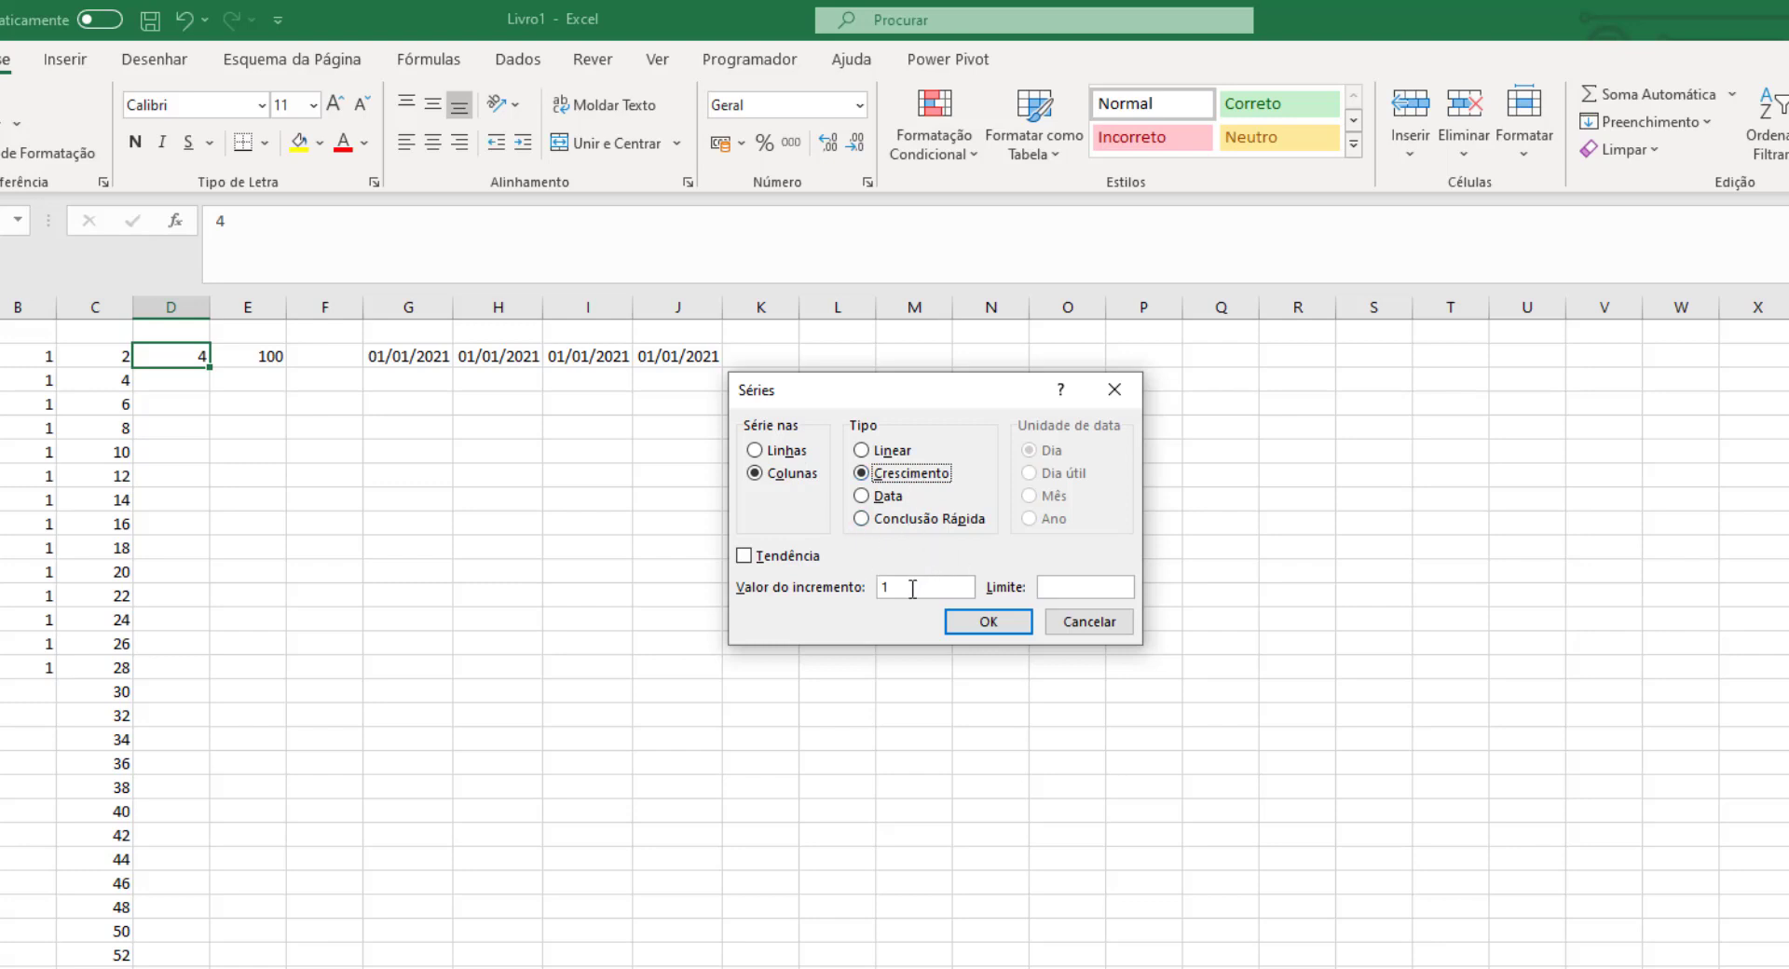
left_click(881, 587)
left_click(1061, 589)
type("1500")
left_click(987, 628)
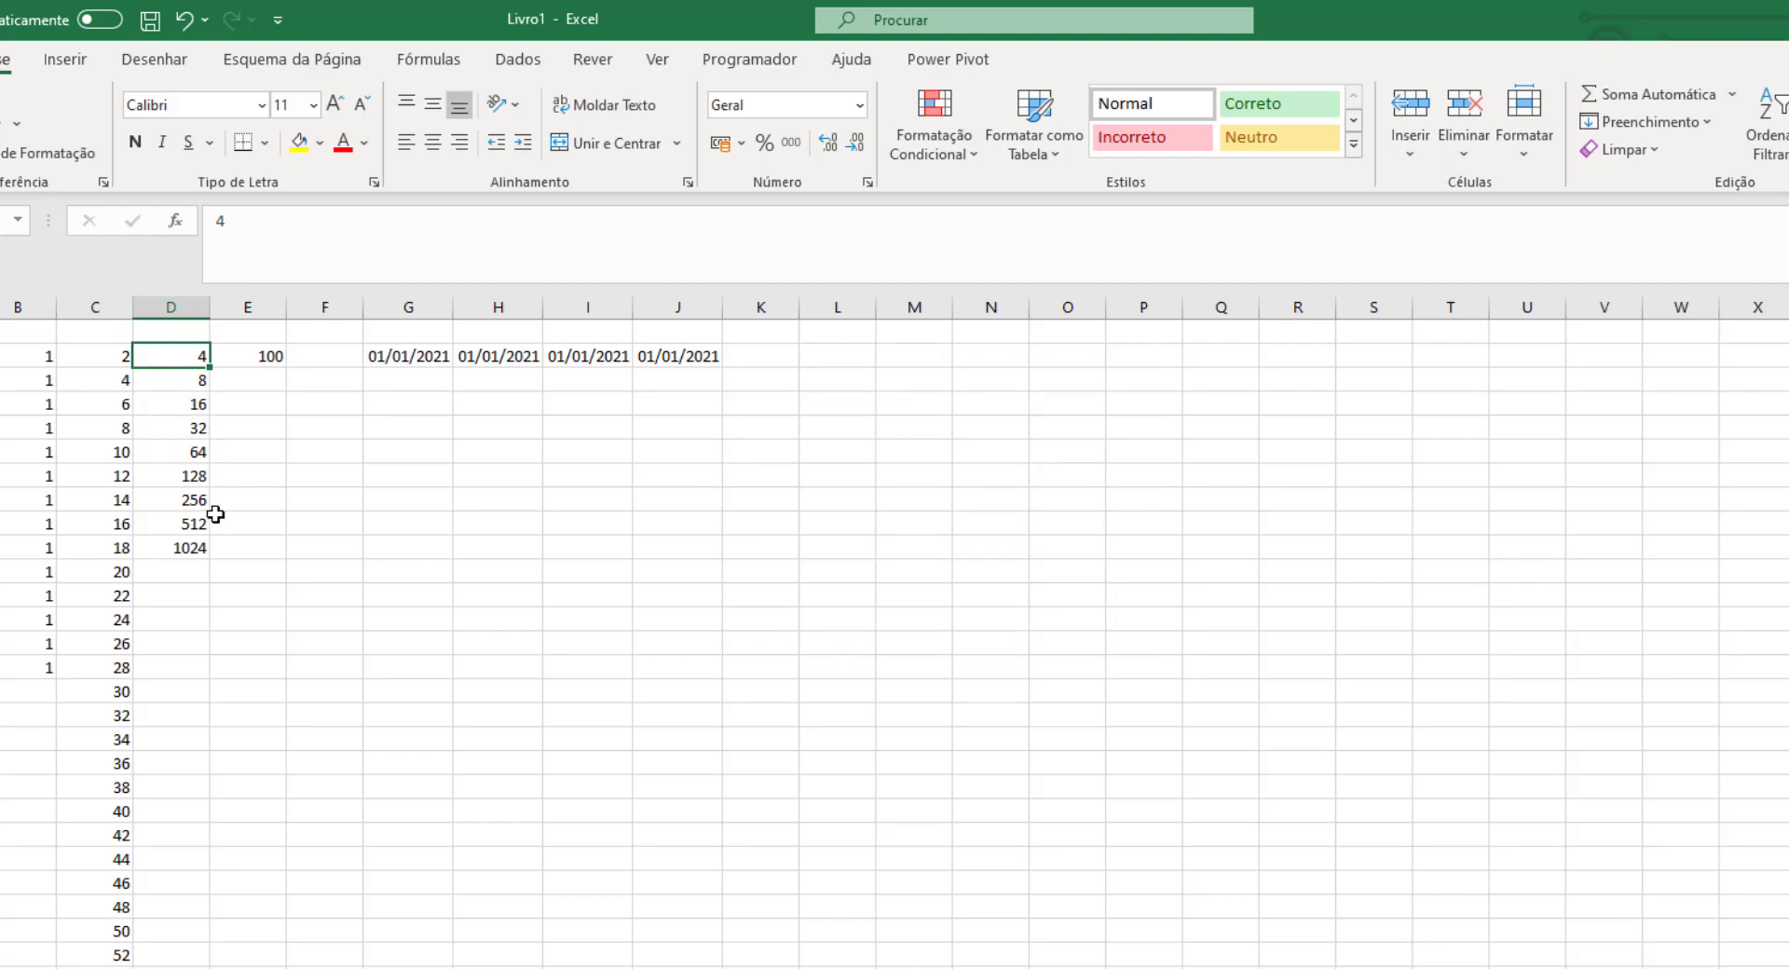
left_click(192, 549)
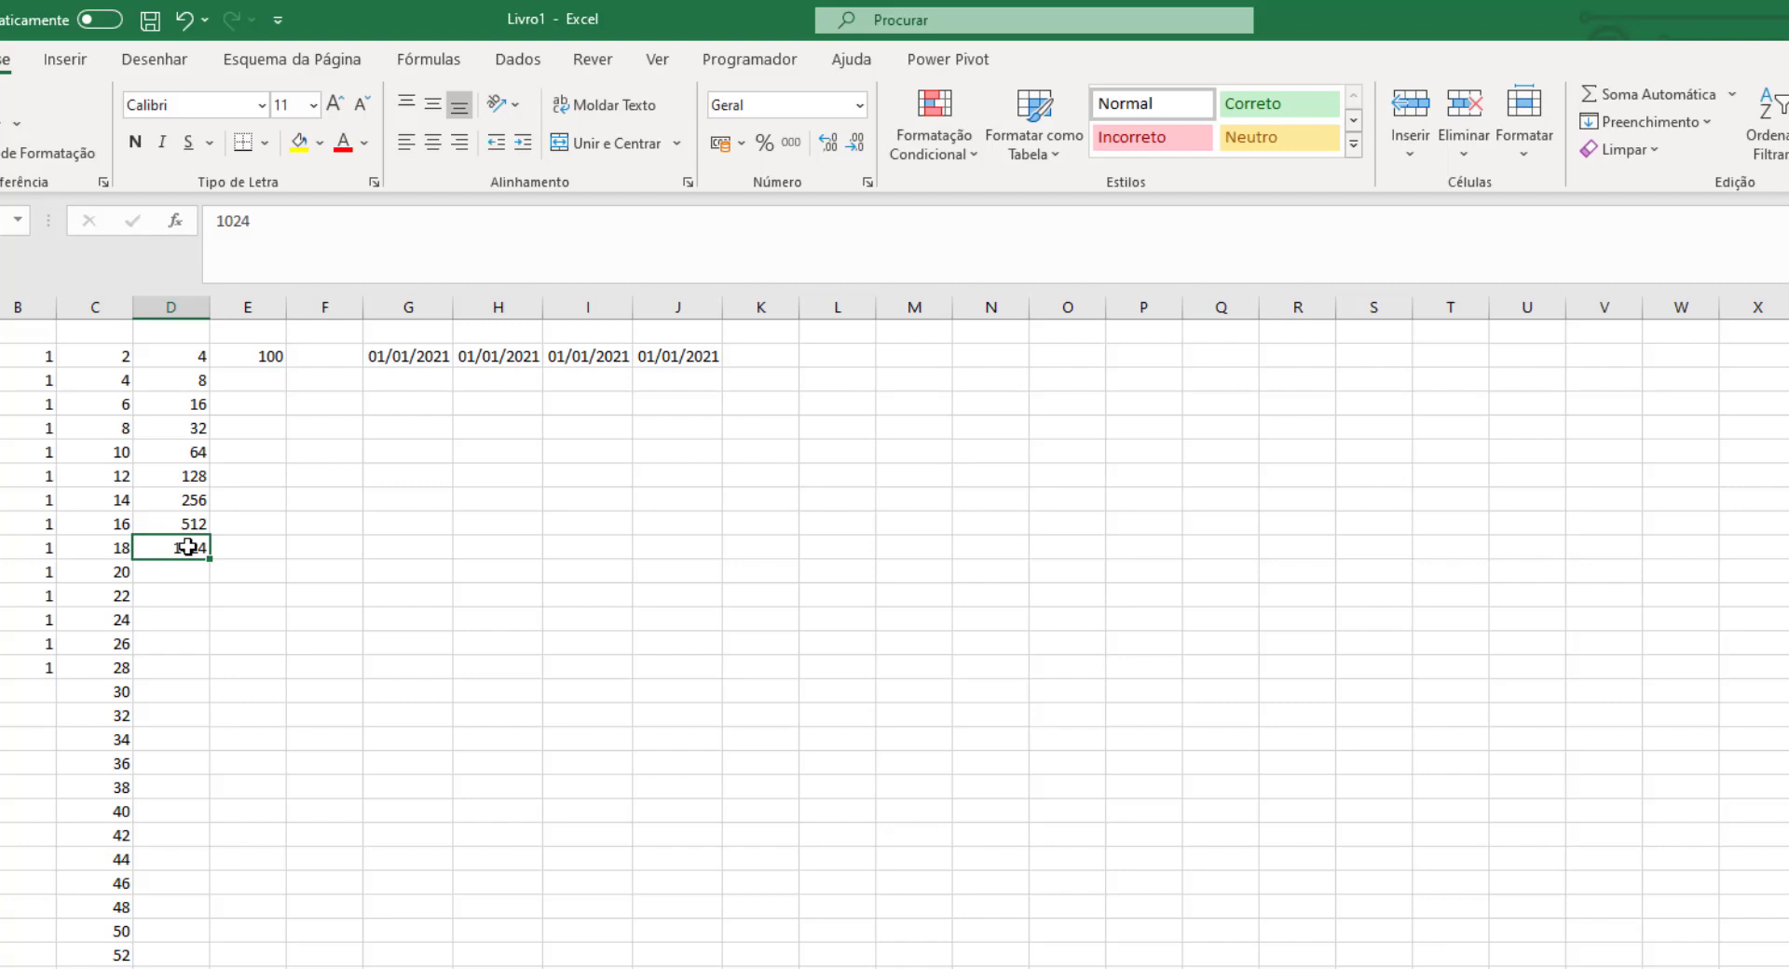
- Create a decreasing linear series down column E from E2 with increment -10 and limit 0
left_click(242, 358)
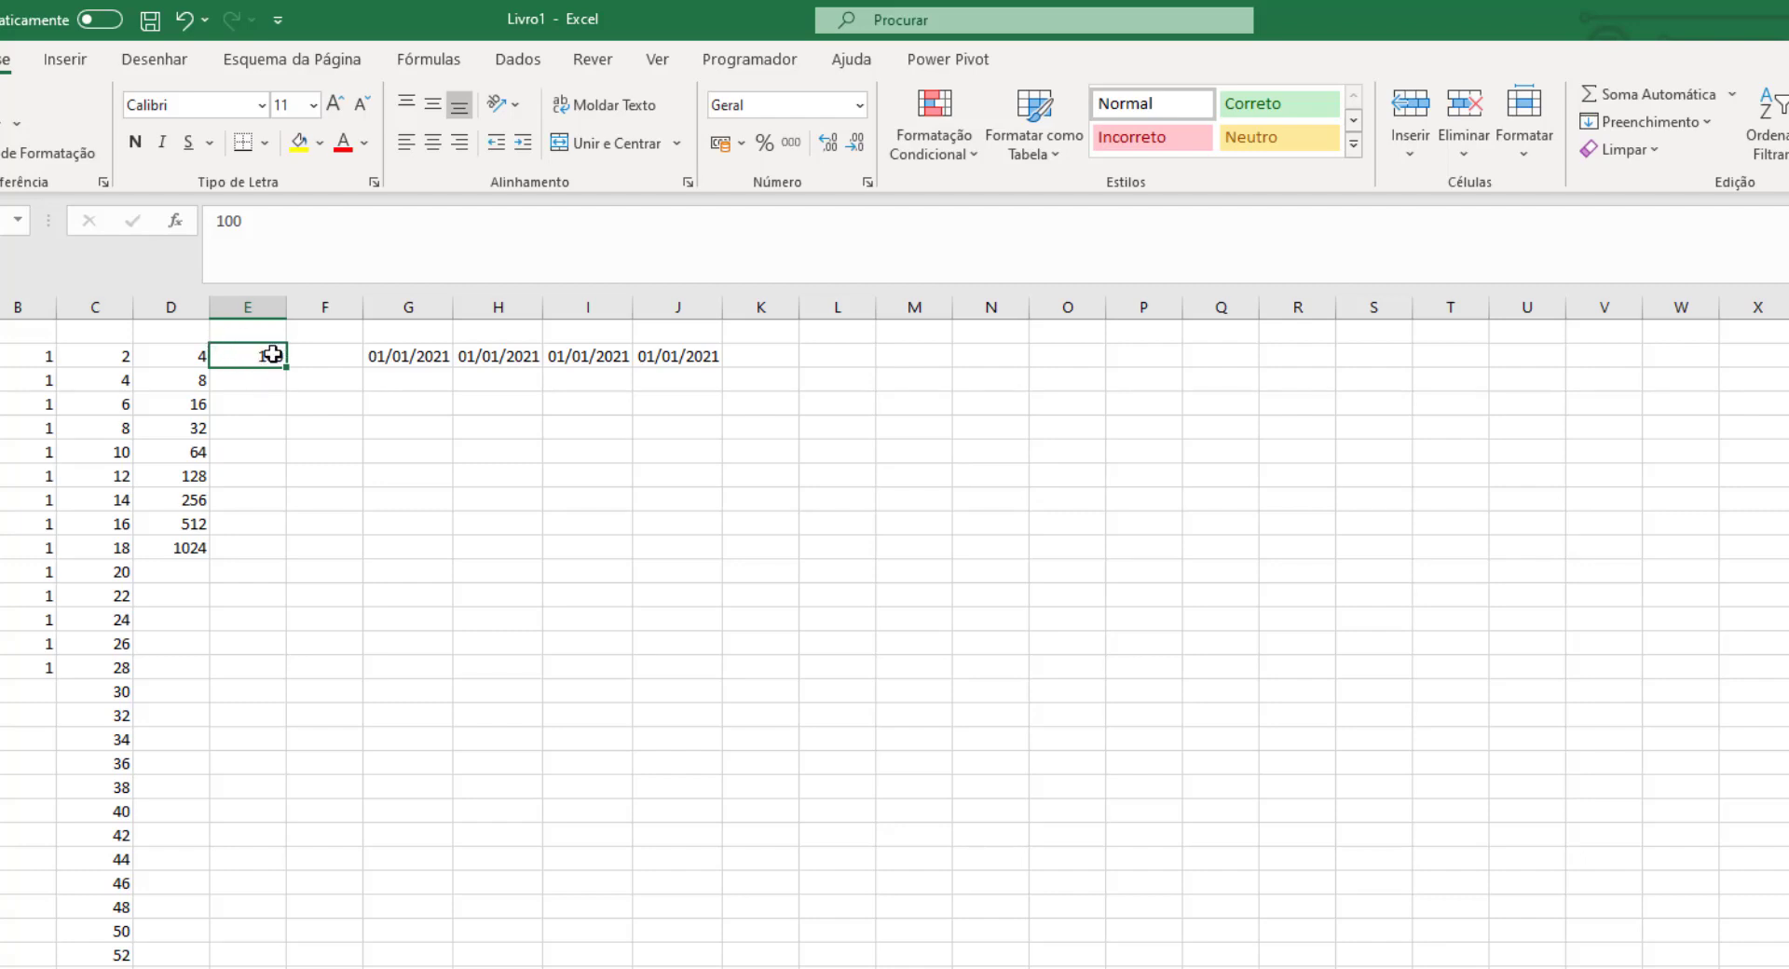
left_click(1639, 117)
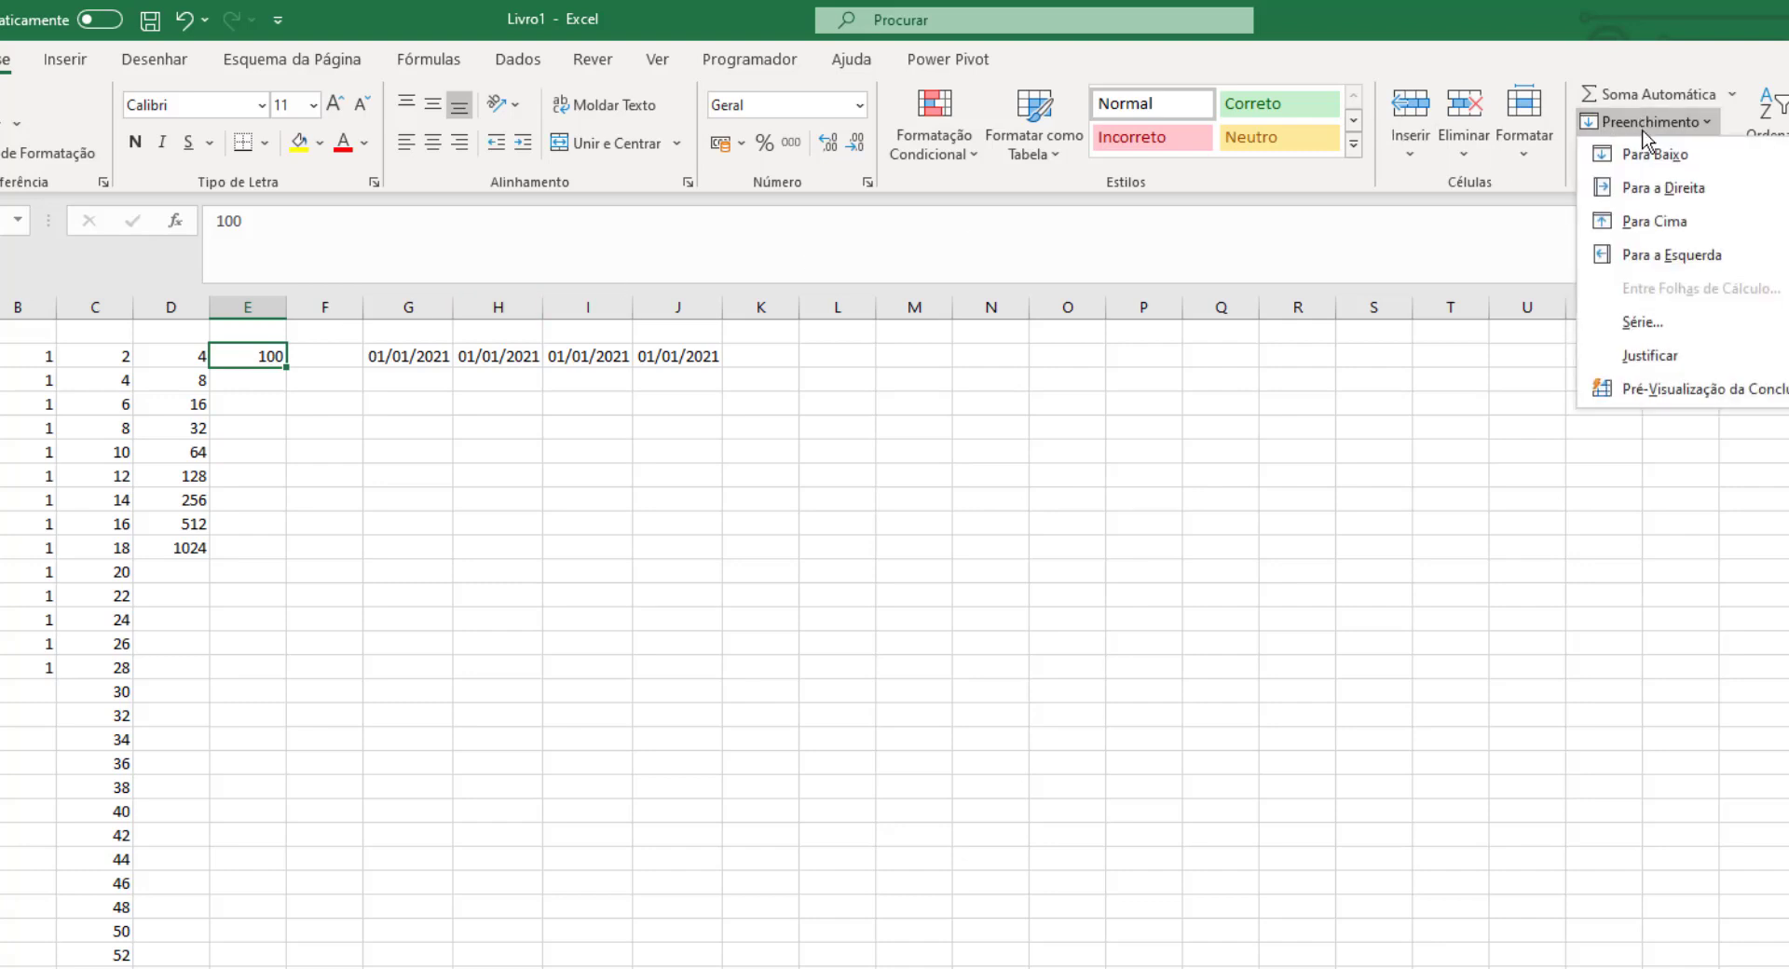
left_click(1661, 315)
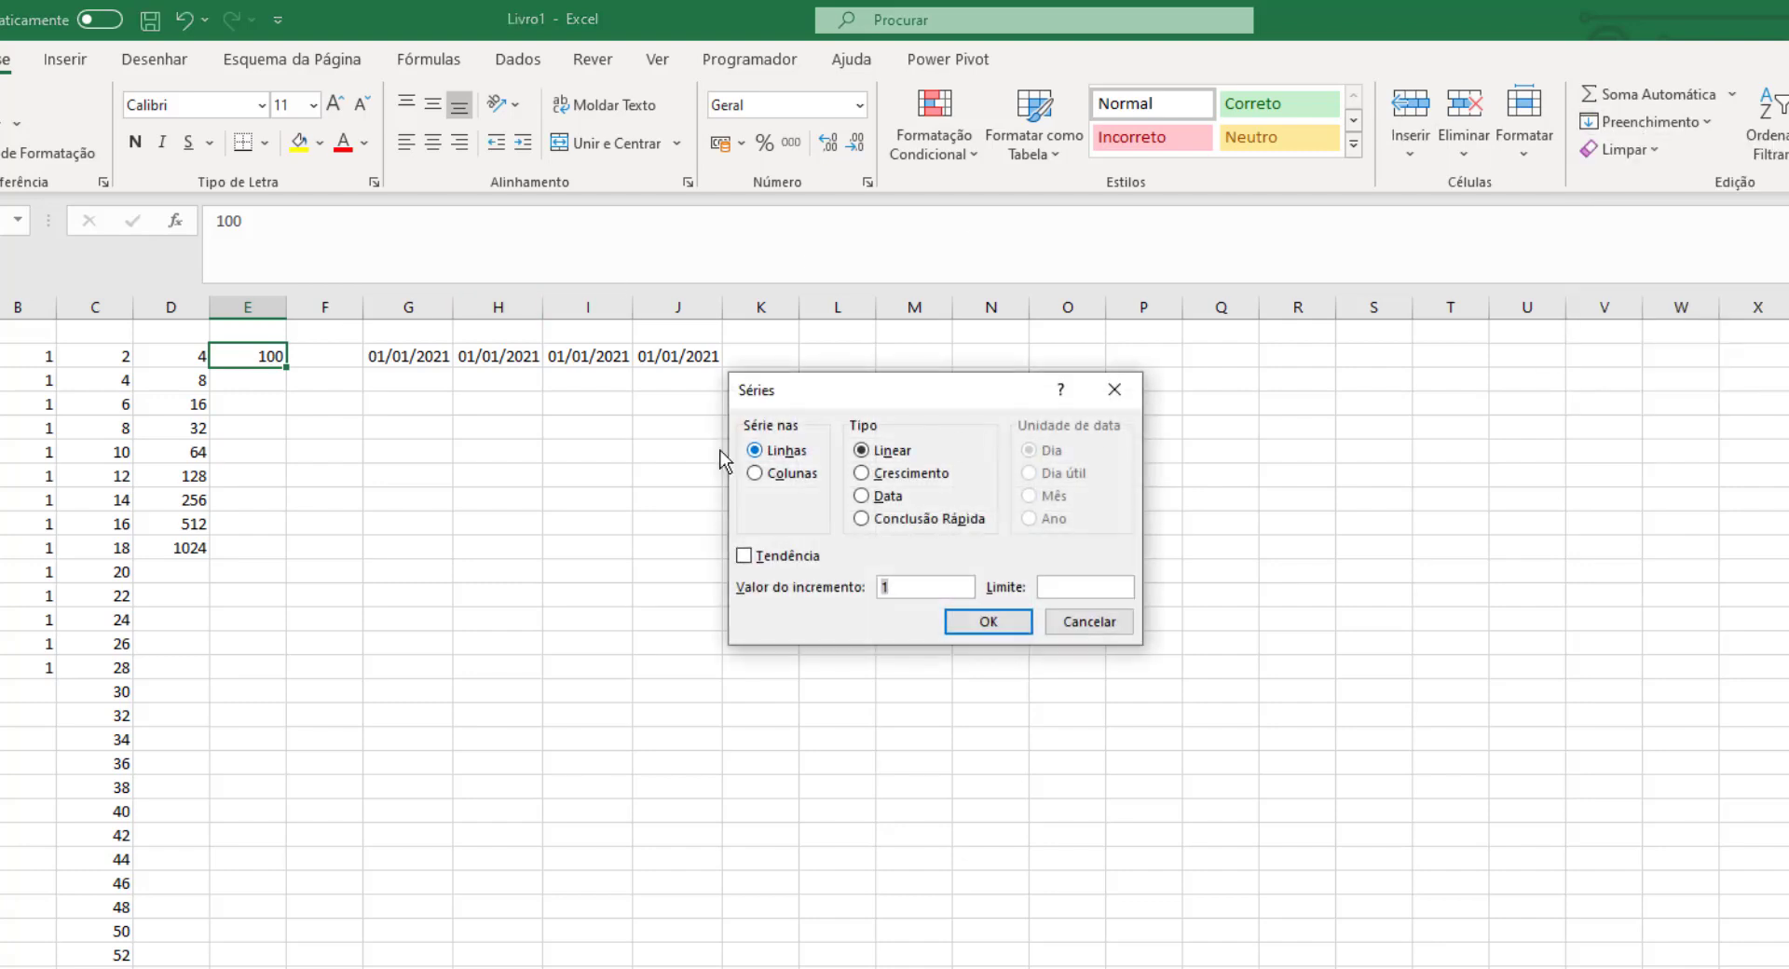
left_click(767, 473)
type("-")
type("10")
type("0")
left_click(1008, 628)
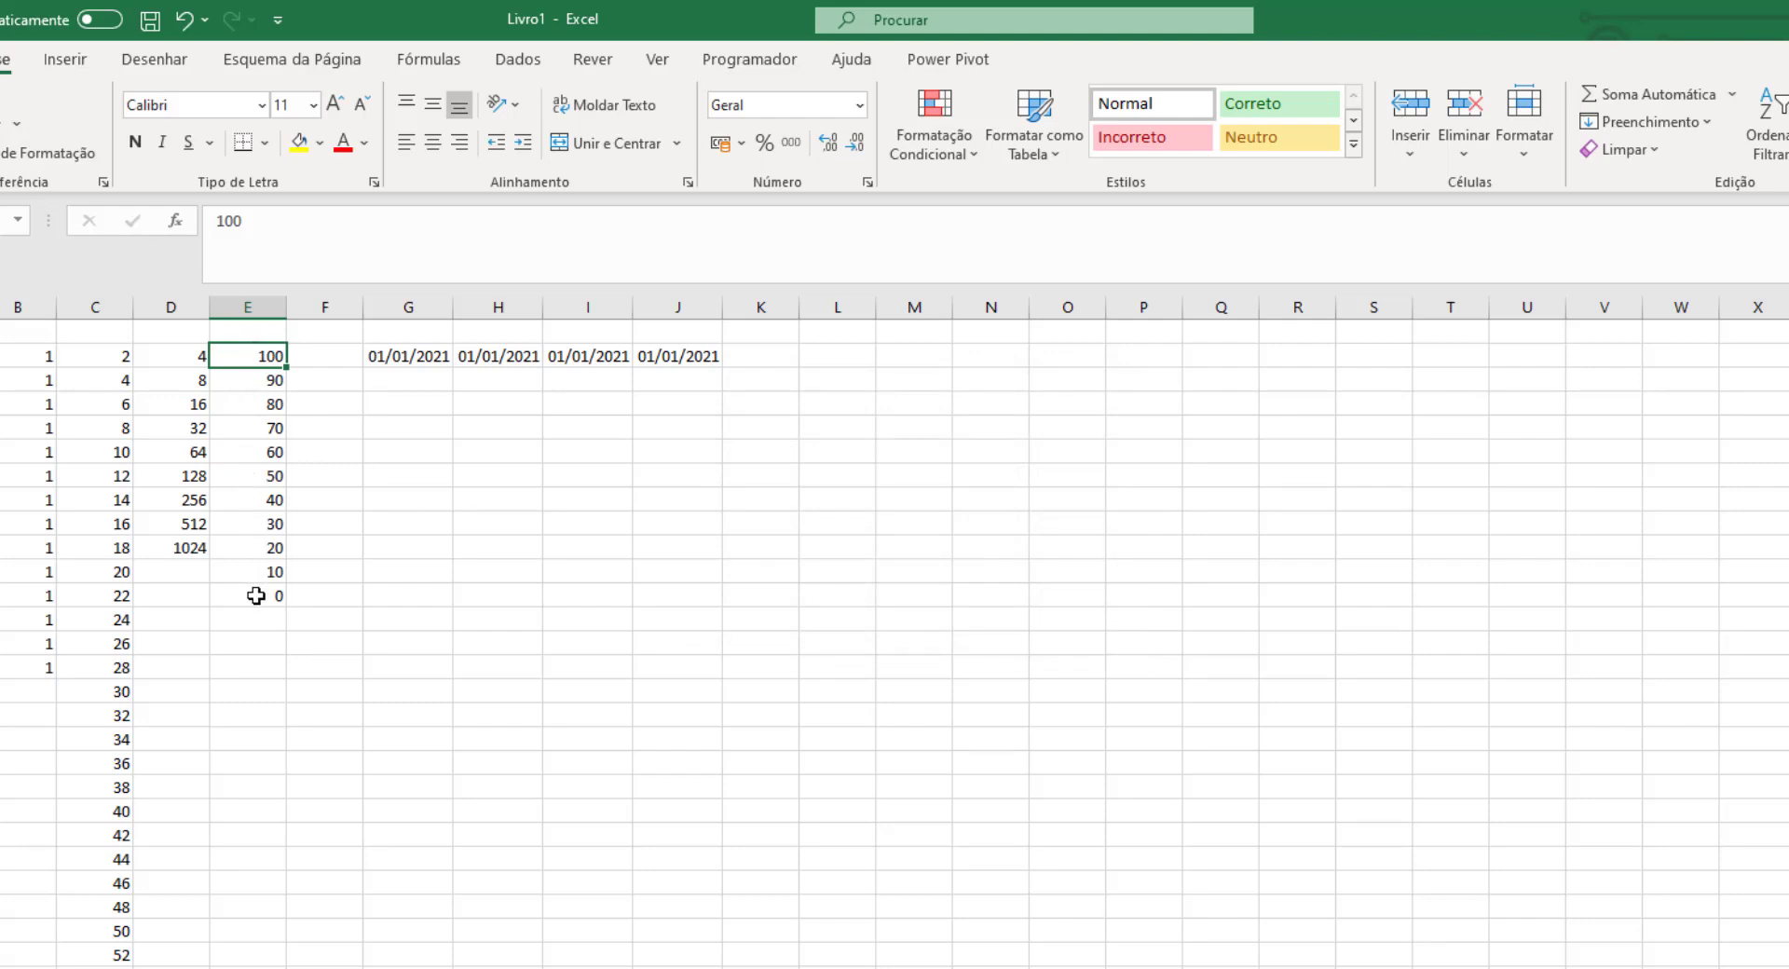
- Set up a fill series of type Data down the column from the date in G2
left_click(422, 356)
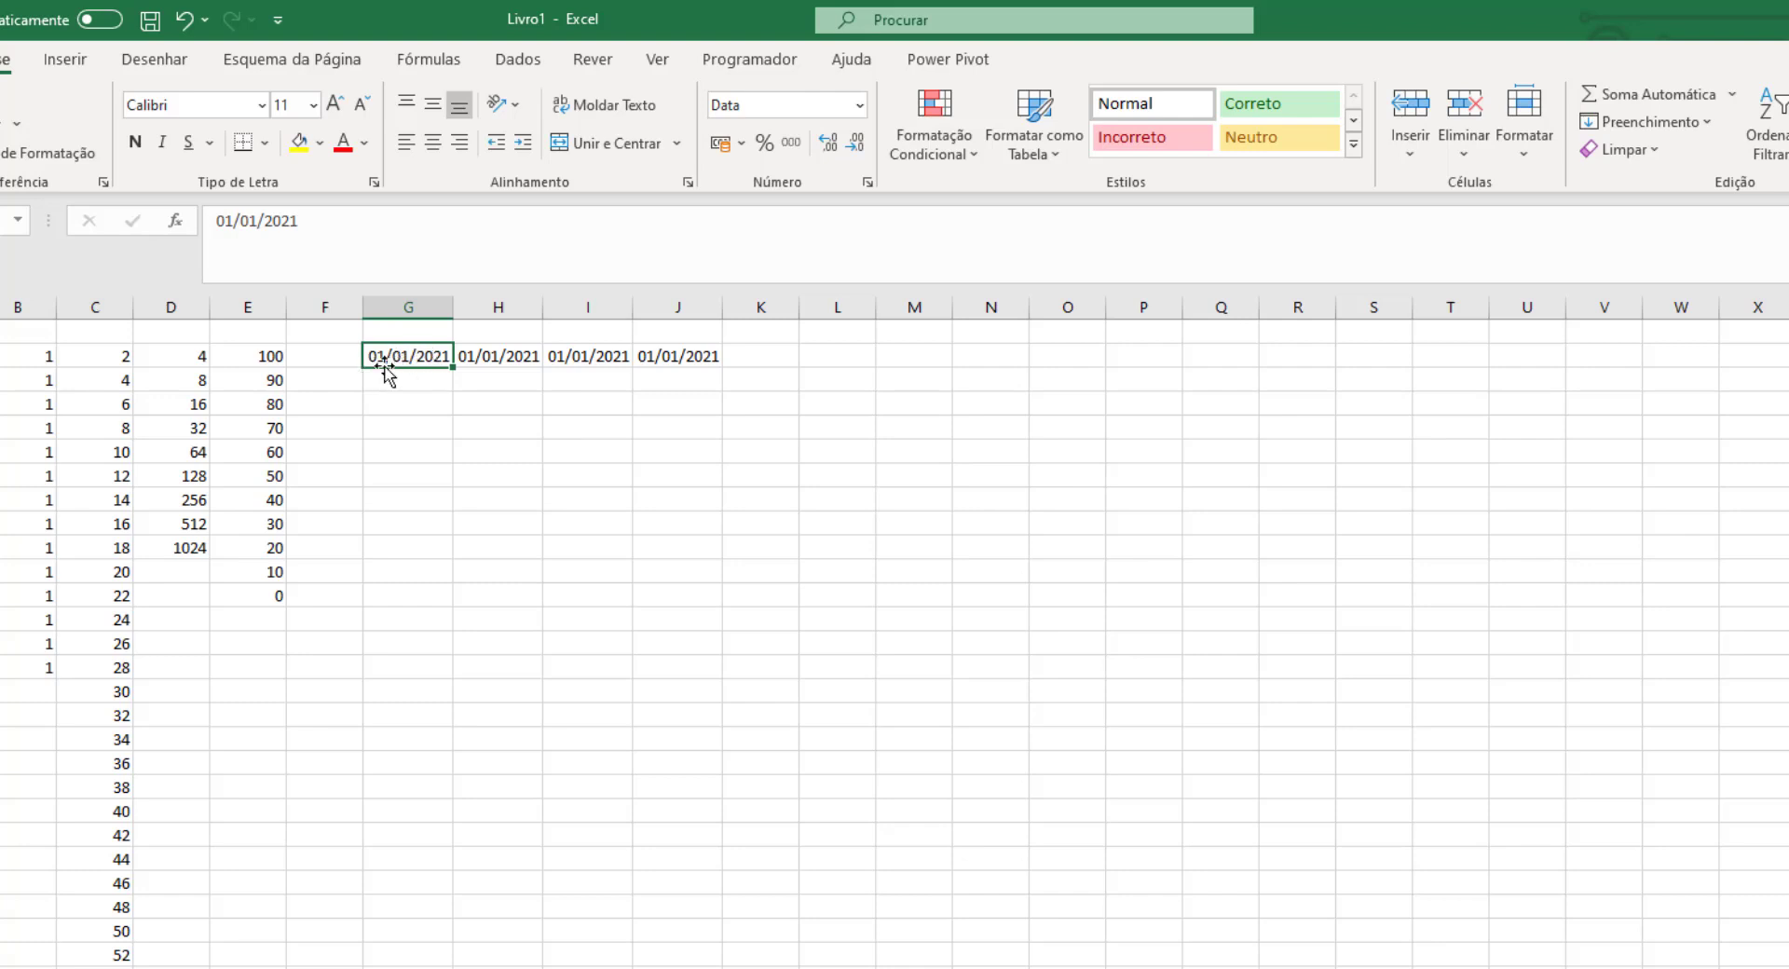
left_click(1674, 125)
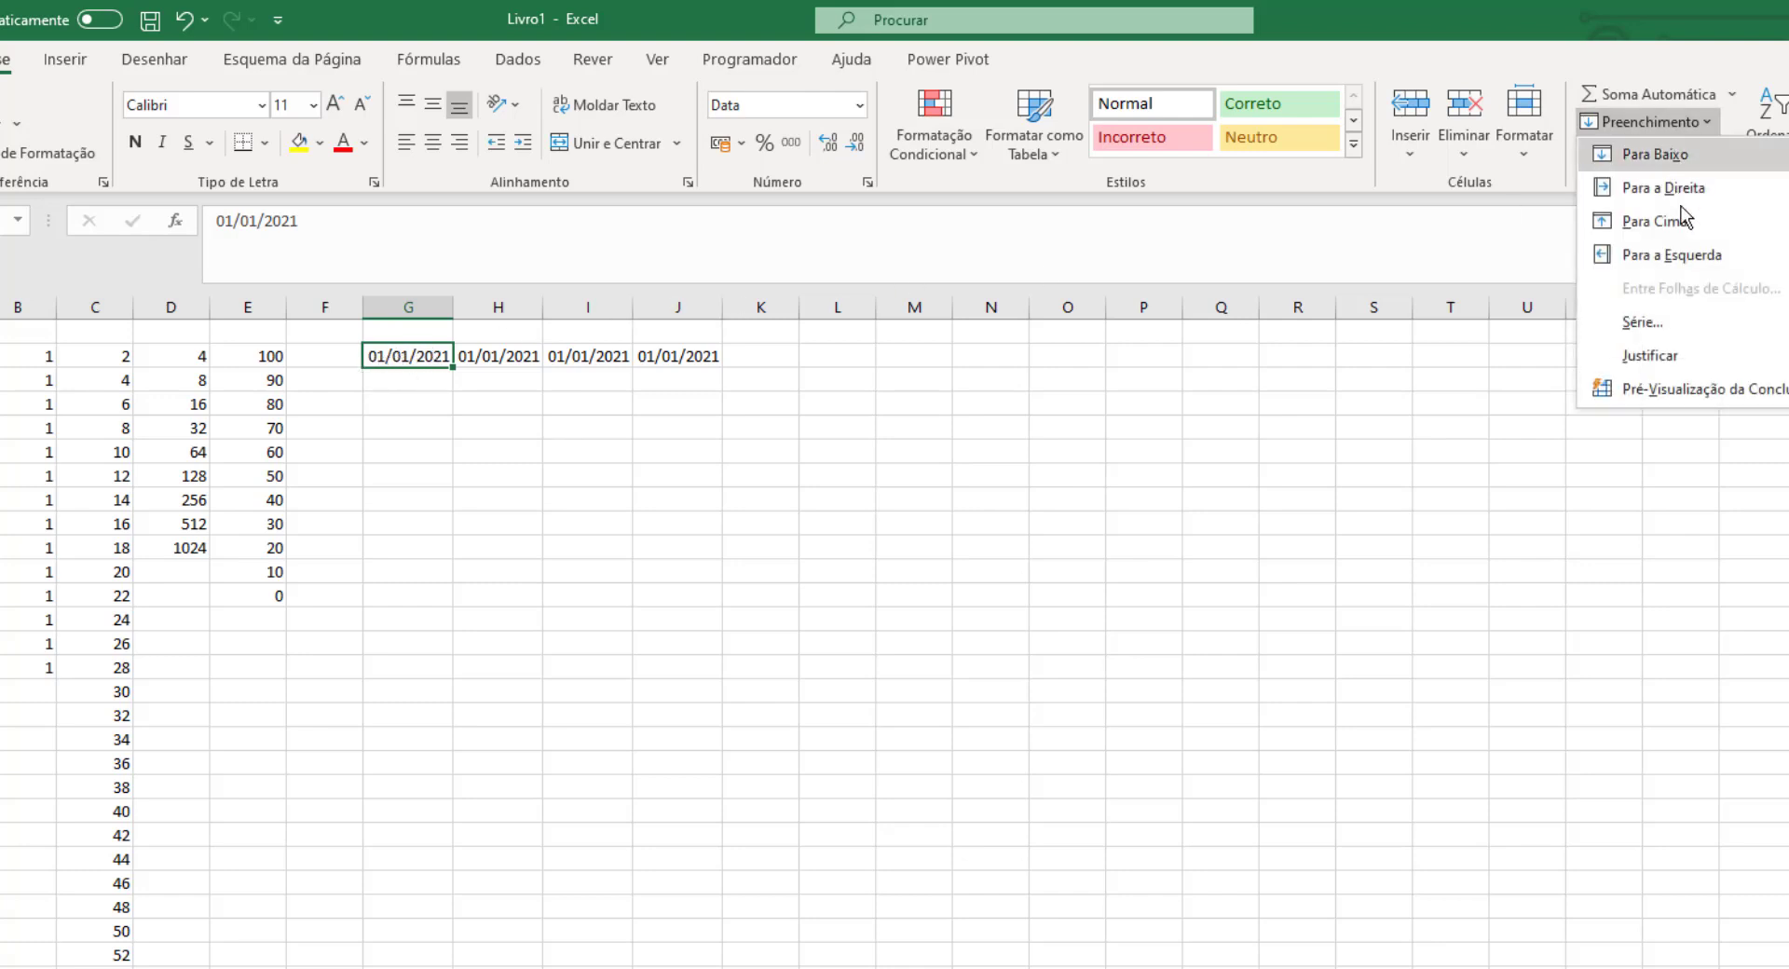
left_click(1642, 321)
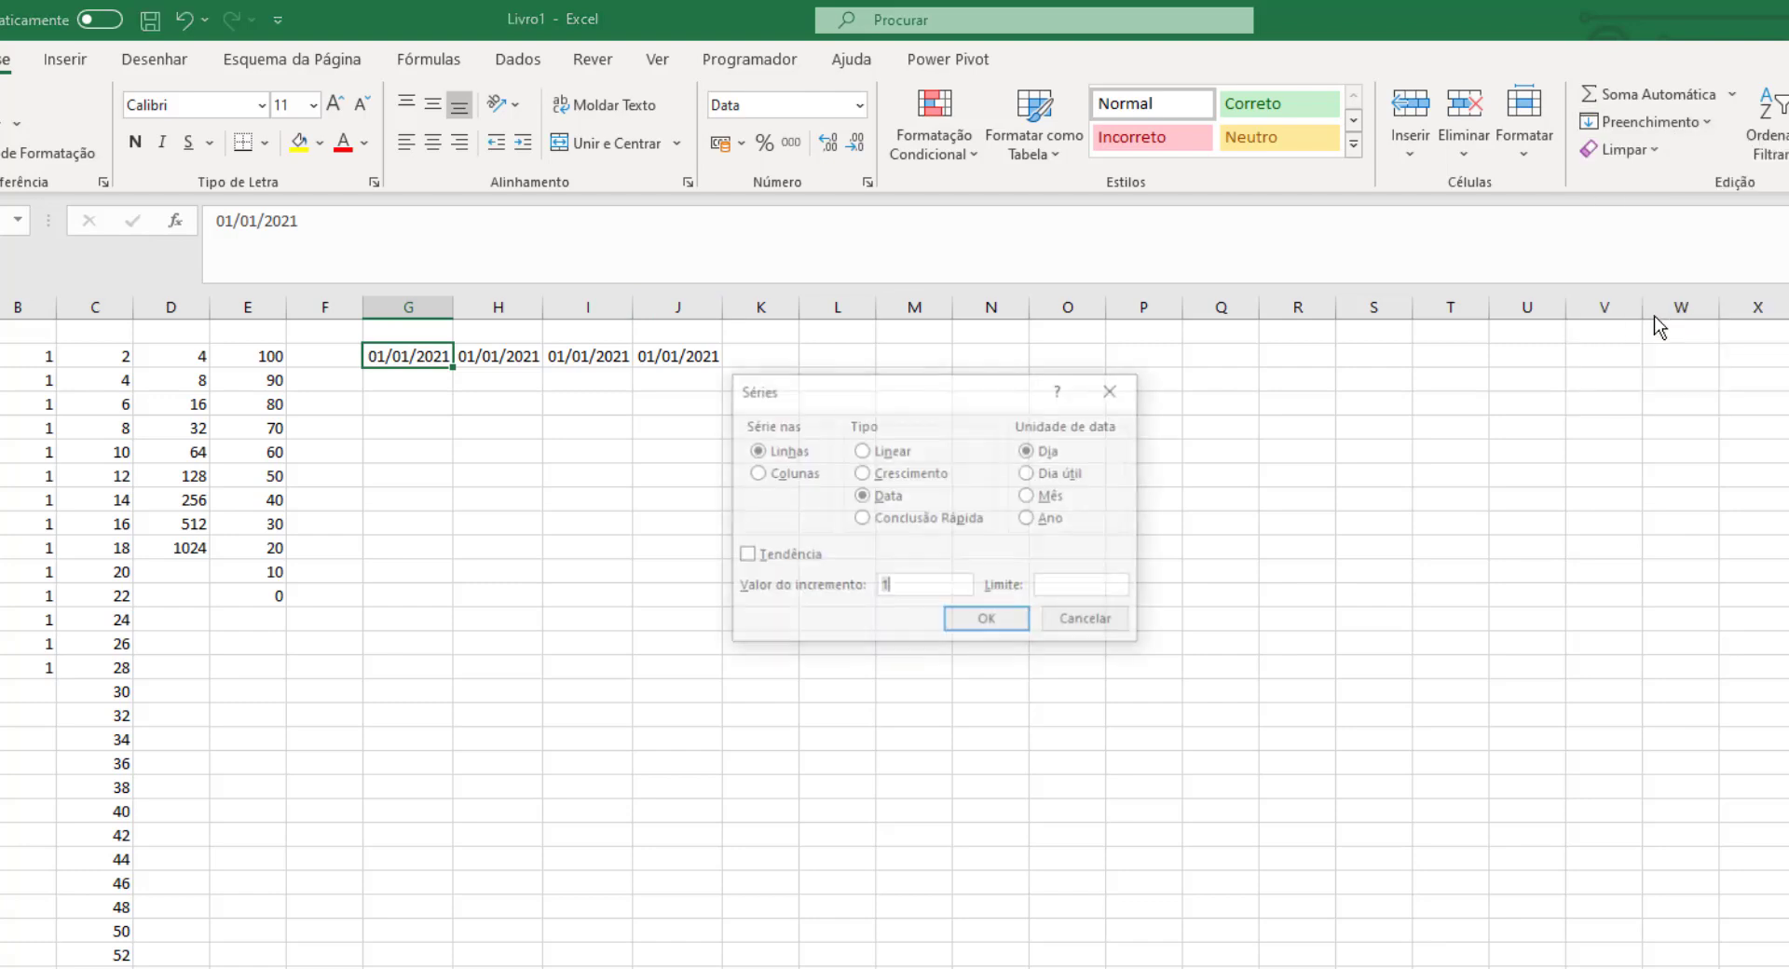
left_click(756, 474)
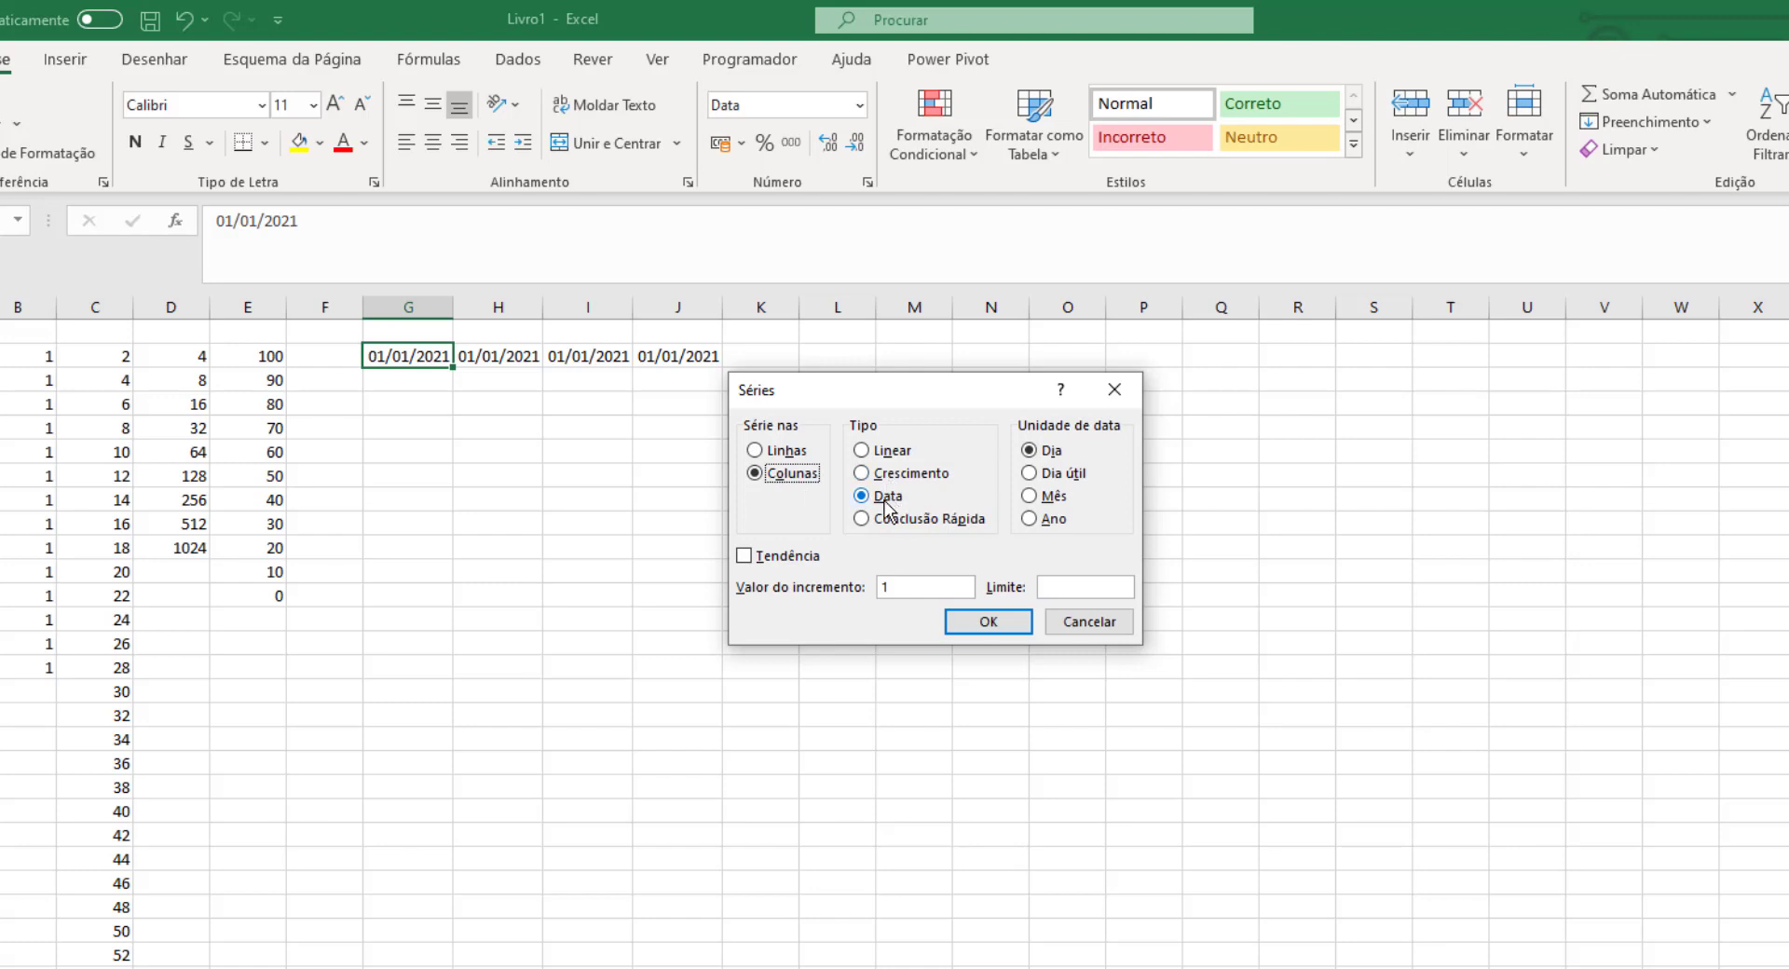
left_click(1049, 482)
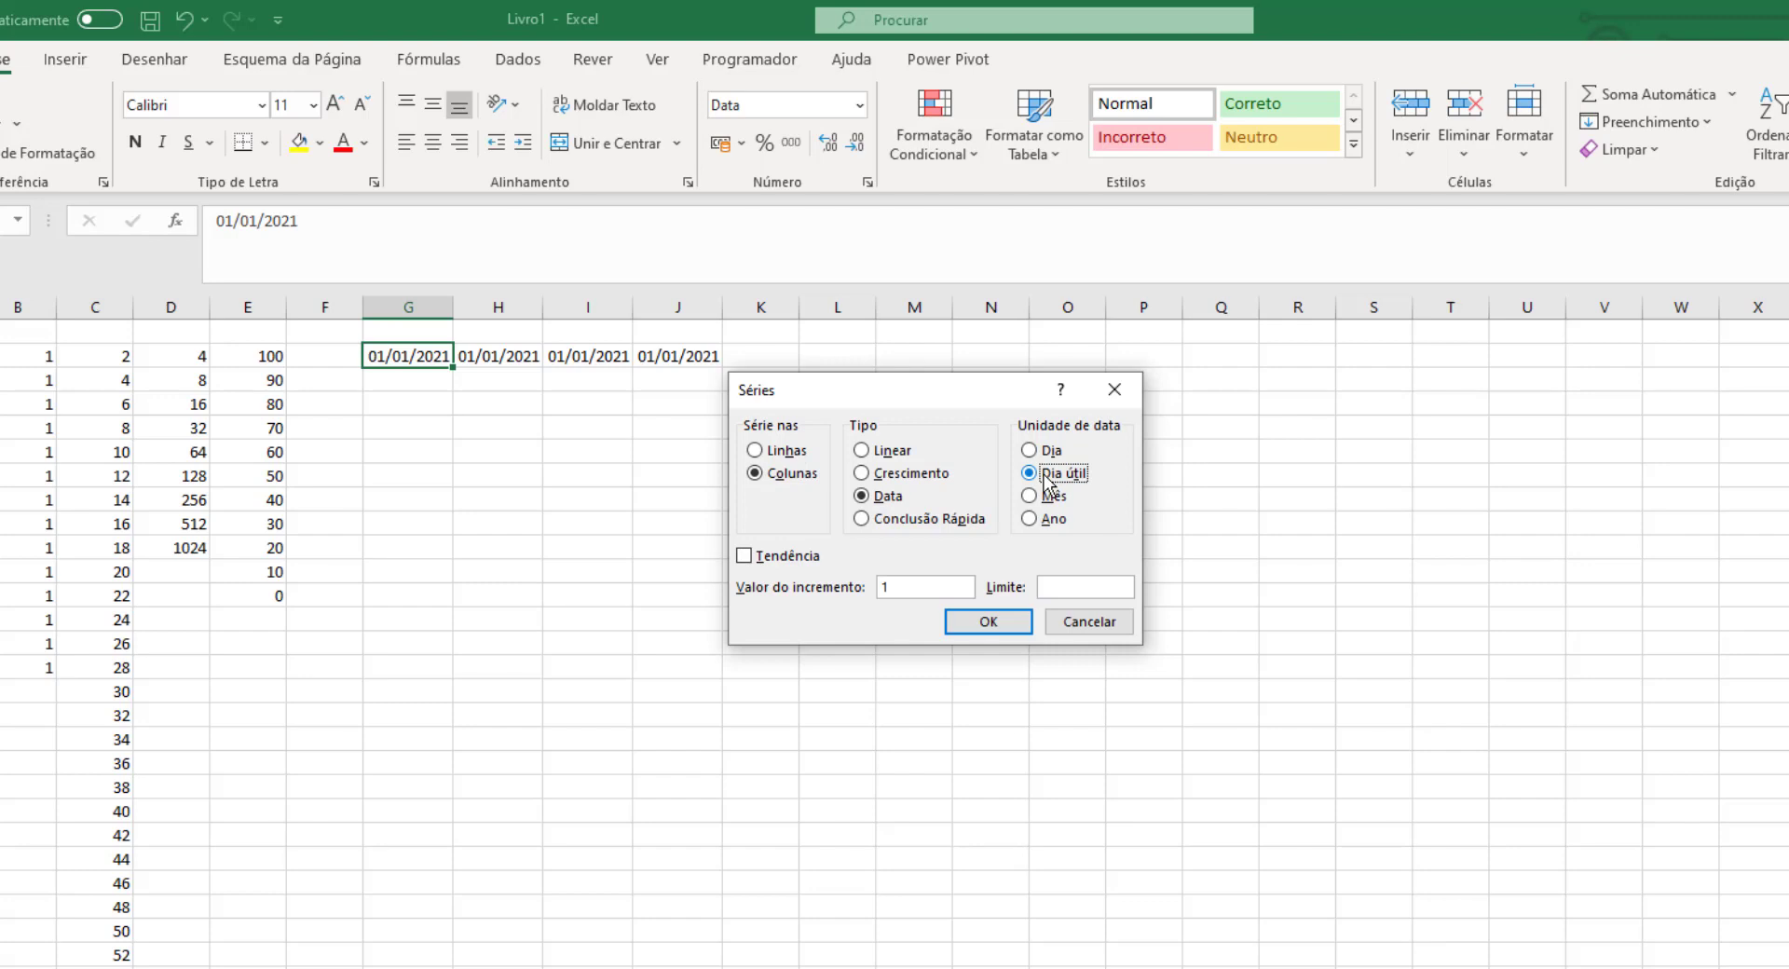
left_click(1052, 506)
left_click(1047, 523)
left_click(898, 589)
left_click(1068, 585)
left_click(1032, 451)
- Fill column G with the daily date series using increment 2 and limit 31/1/2021
left_click(922, 587)
left_click(1076, 586)
type("31/1/2021")
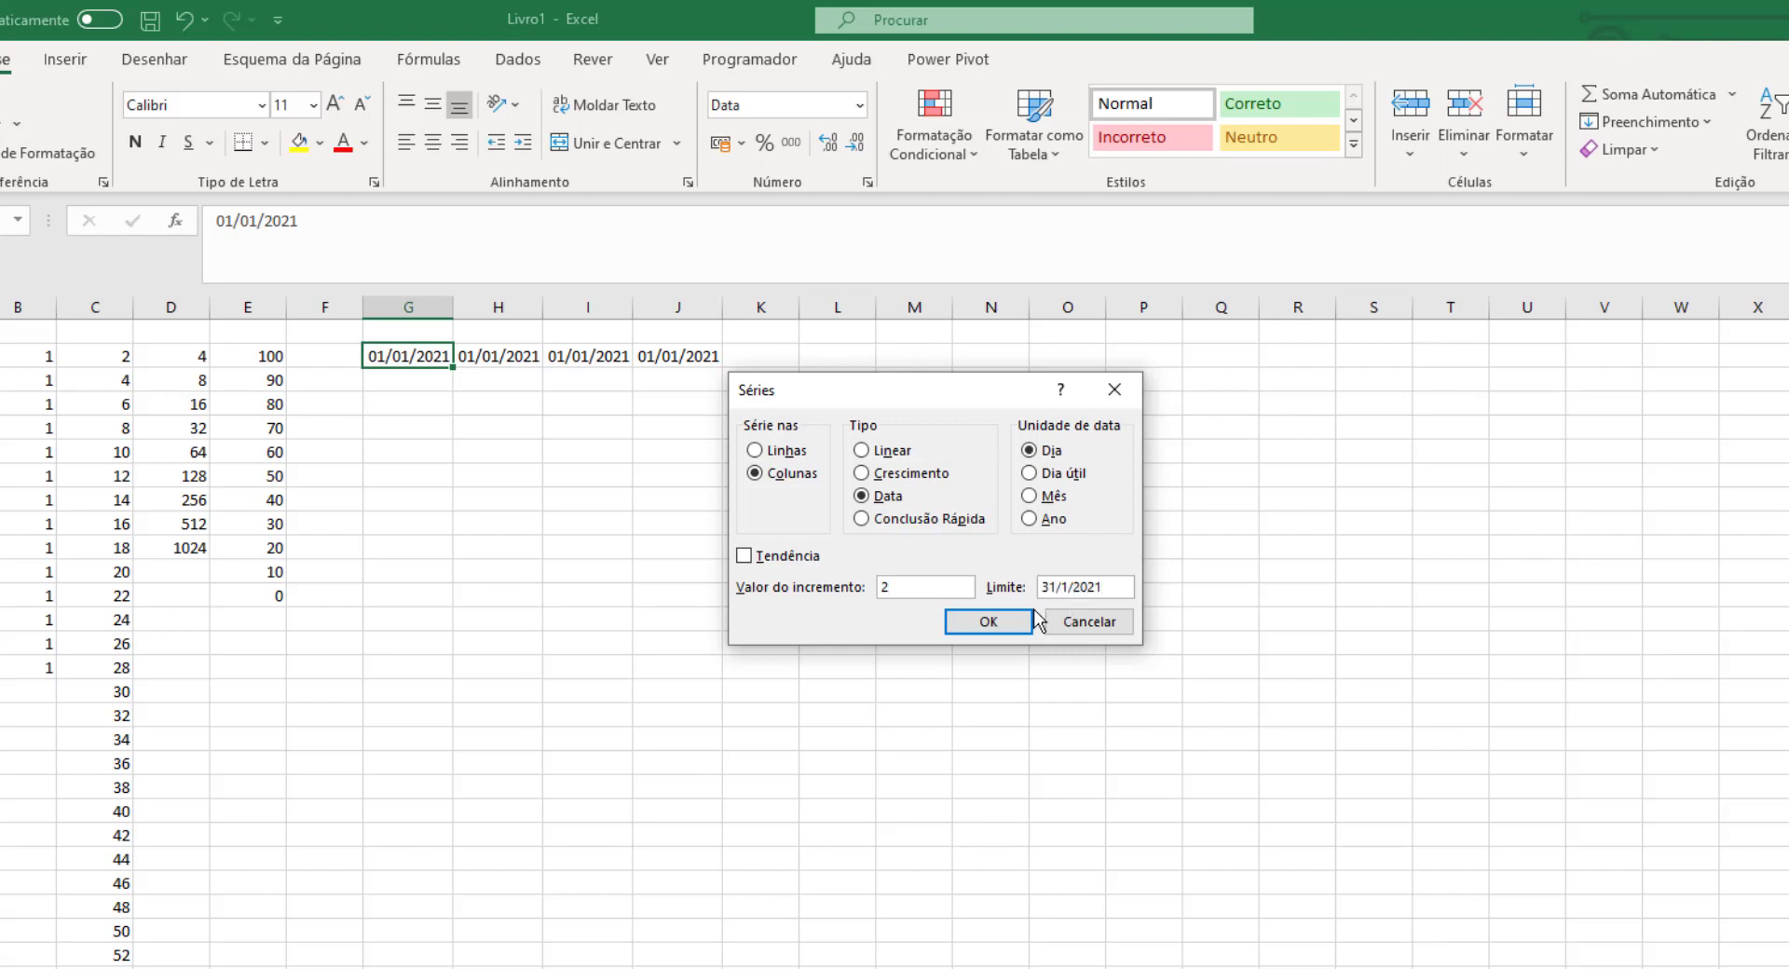
left_click(1025, 621)
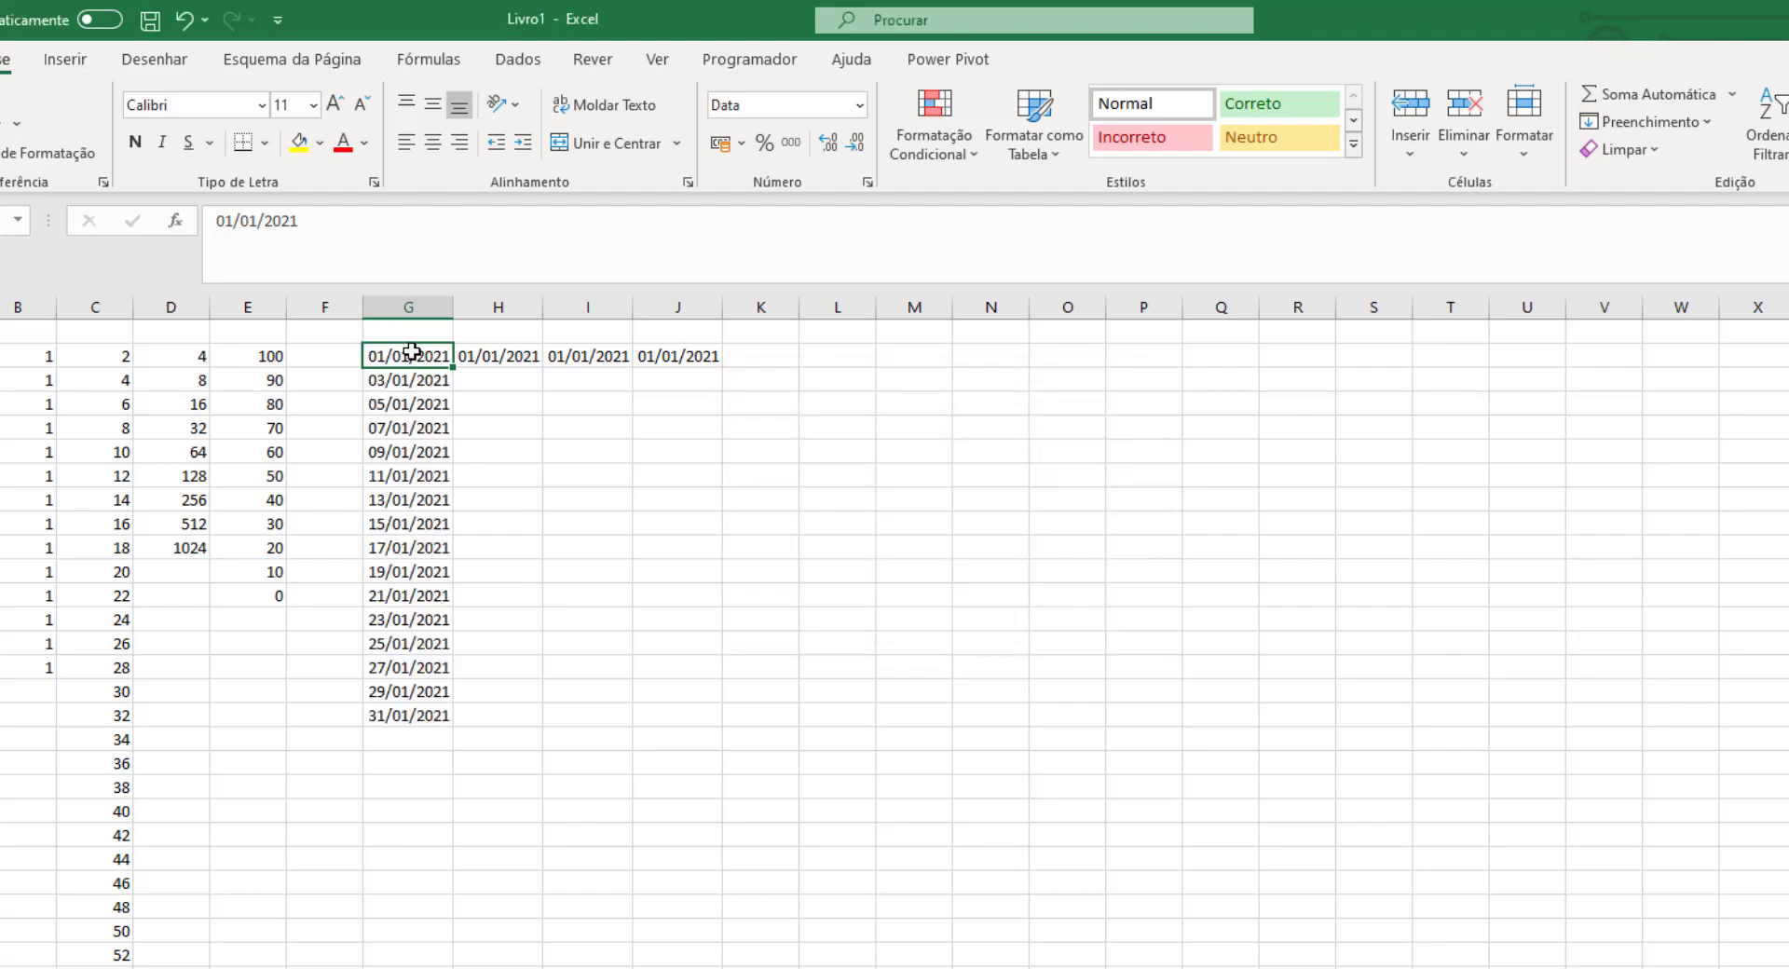
- Examine the dates generated down column G, from the first cell to the last
key("Left")
key("Right")
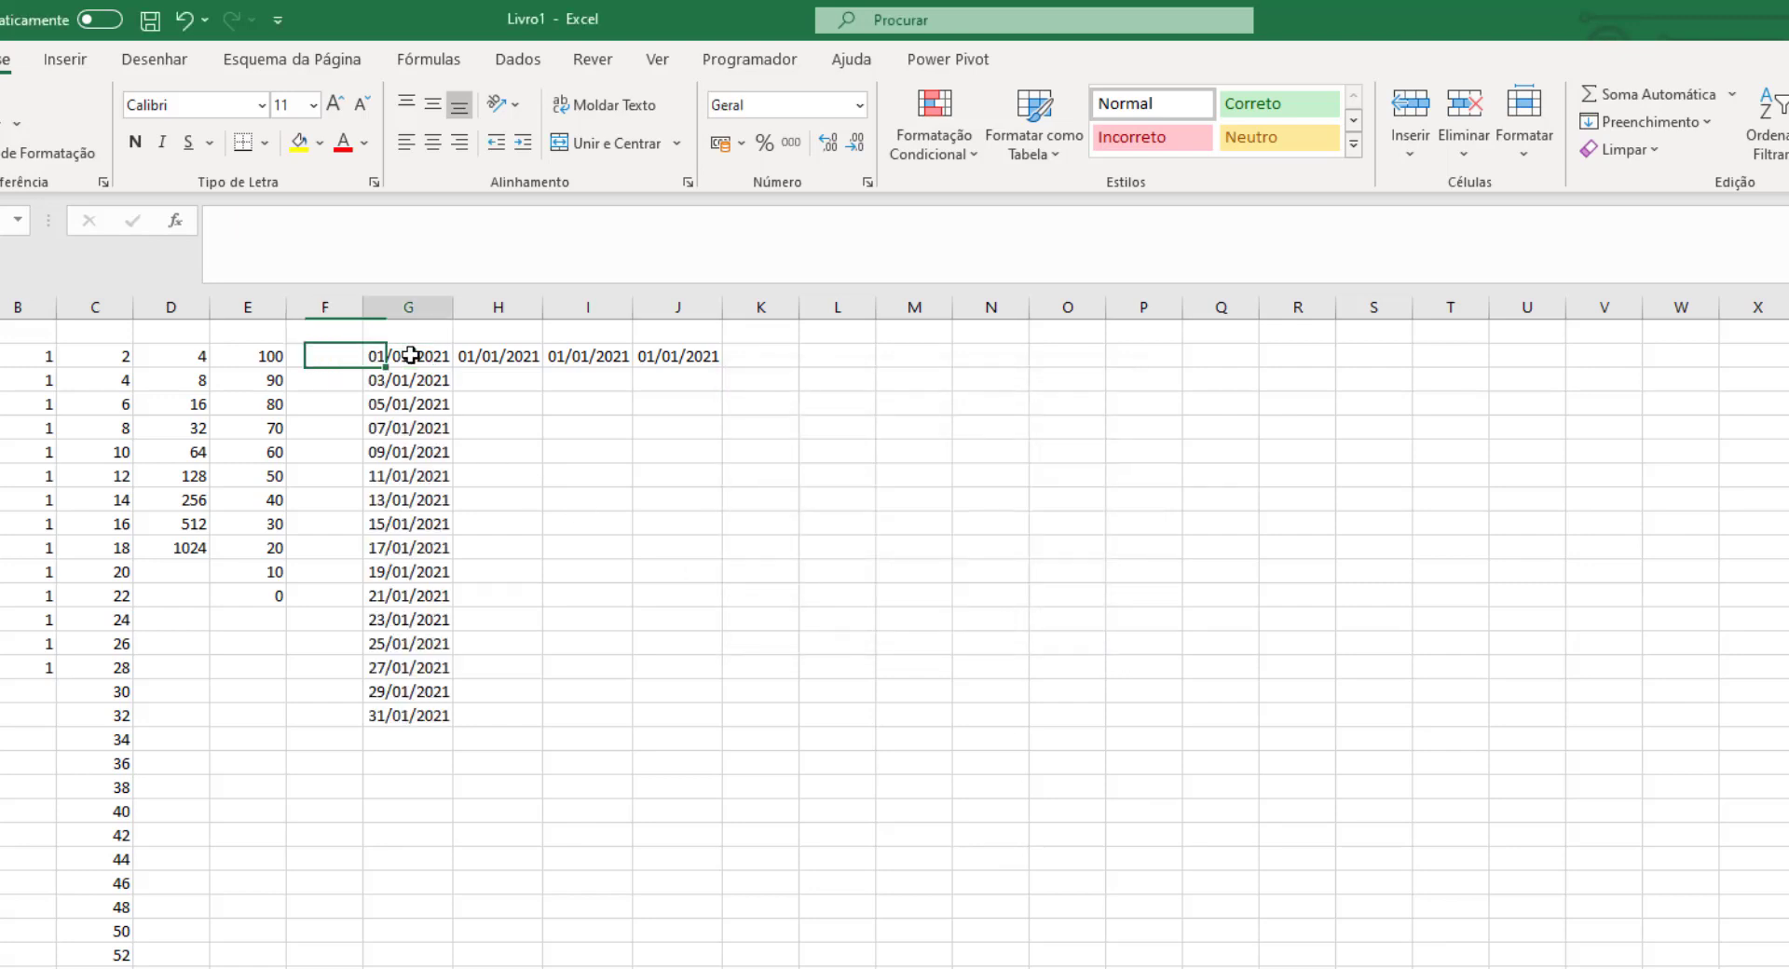
key("Down")
key("Down")
key("Down")
key("Down")
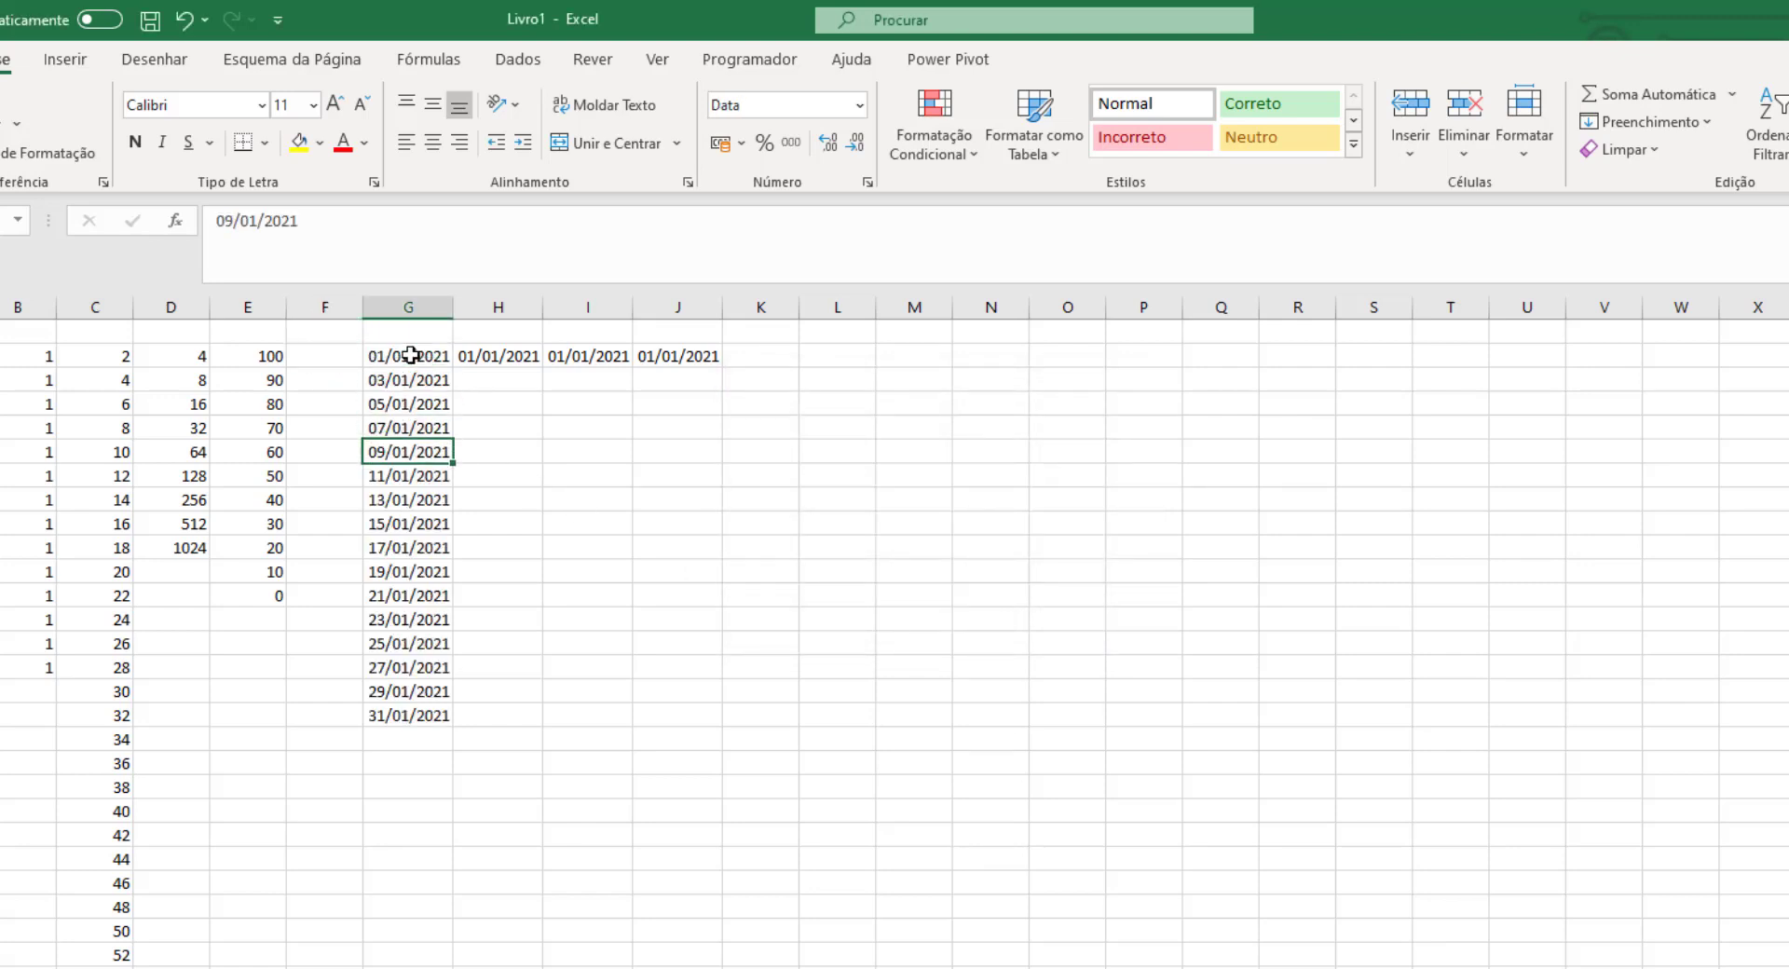
key("Down")
key("Down")
key("Down")
left_click(419, 713)
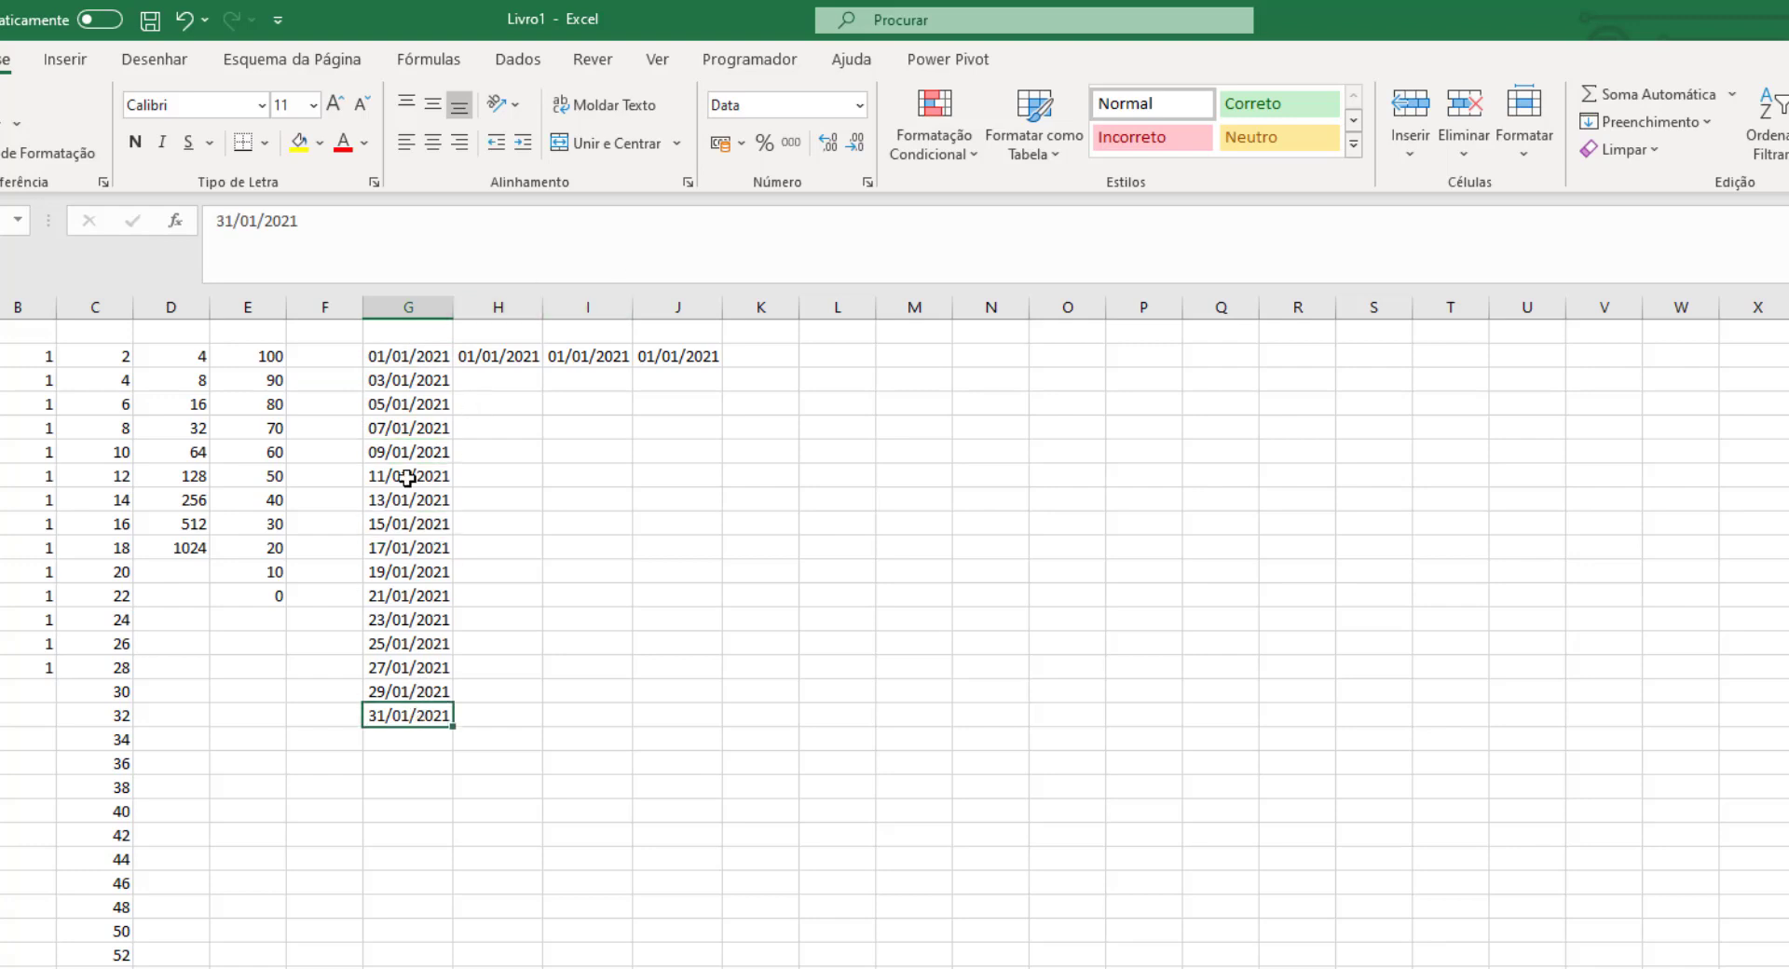
left_click(408, 408)
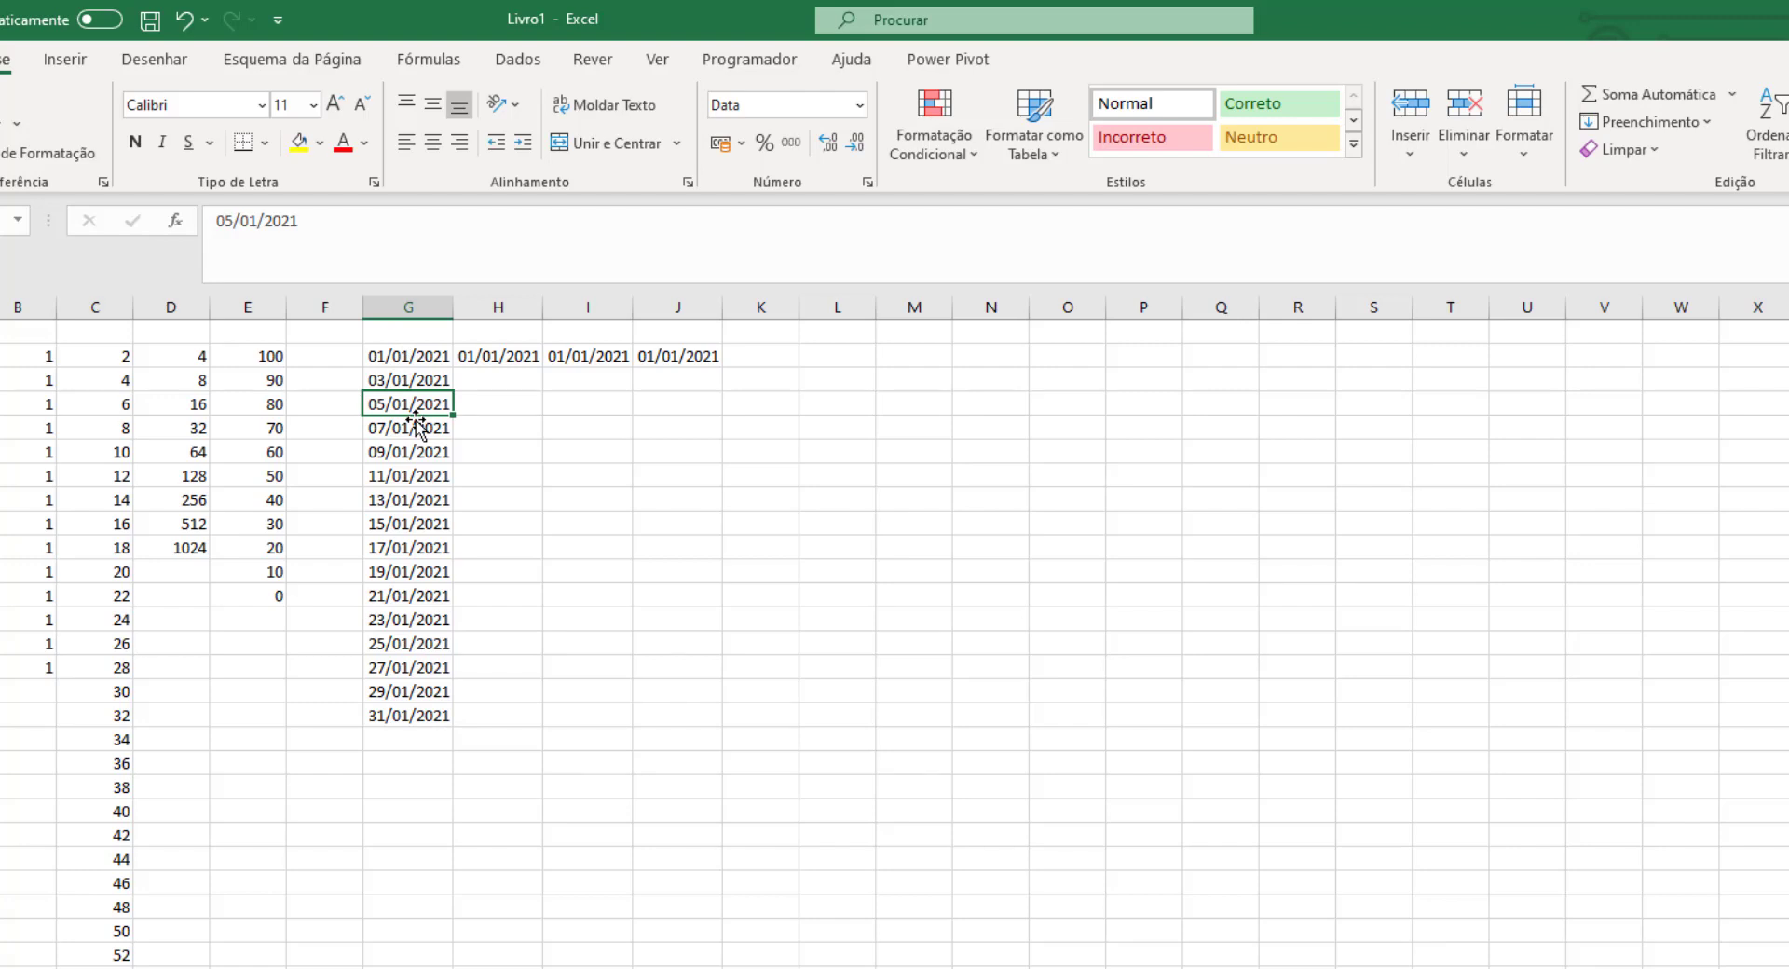
- Create a date series in working days (Dia útil) down column H from H2 with increment 2 and limit 31/1/2021
left_click(504, 360)
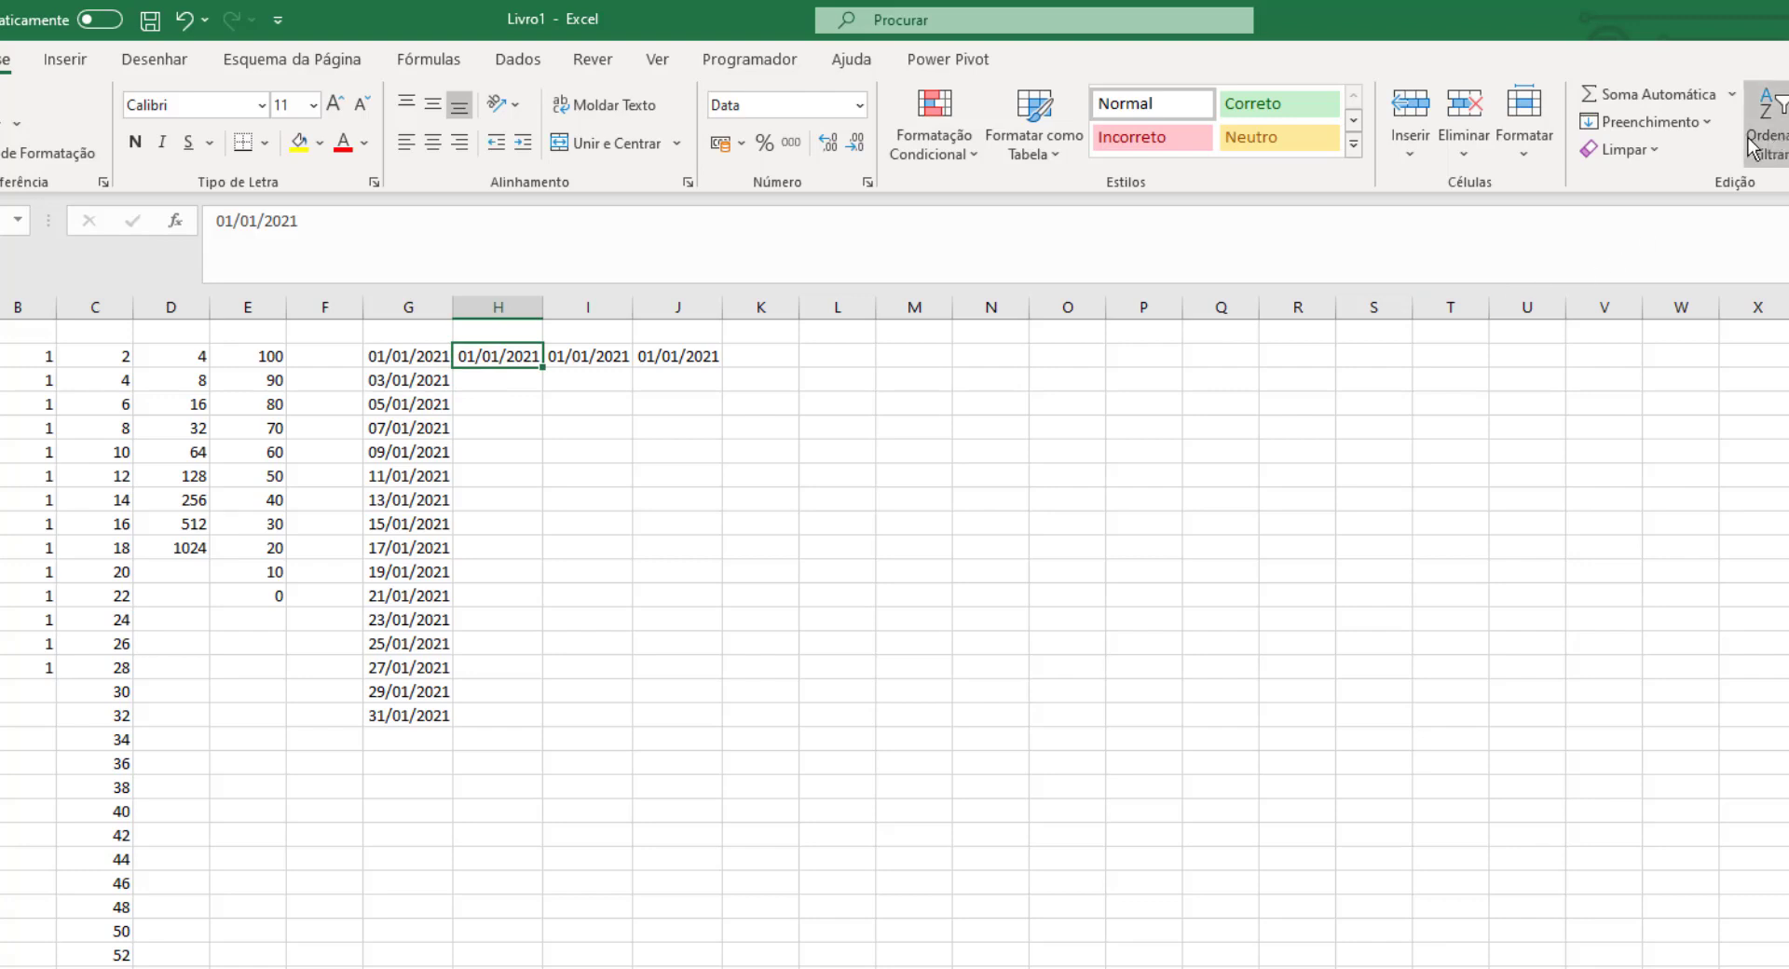
left_click(1679, 125)
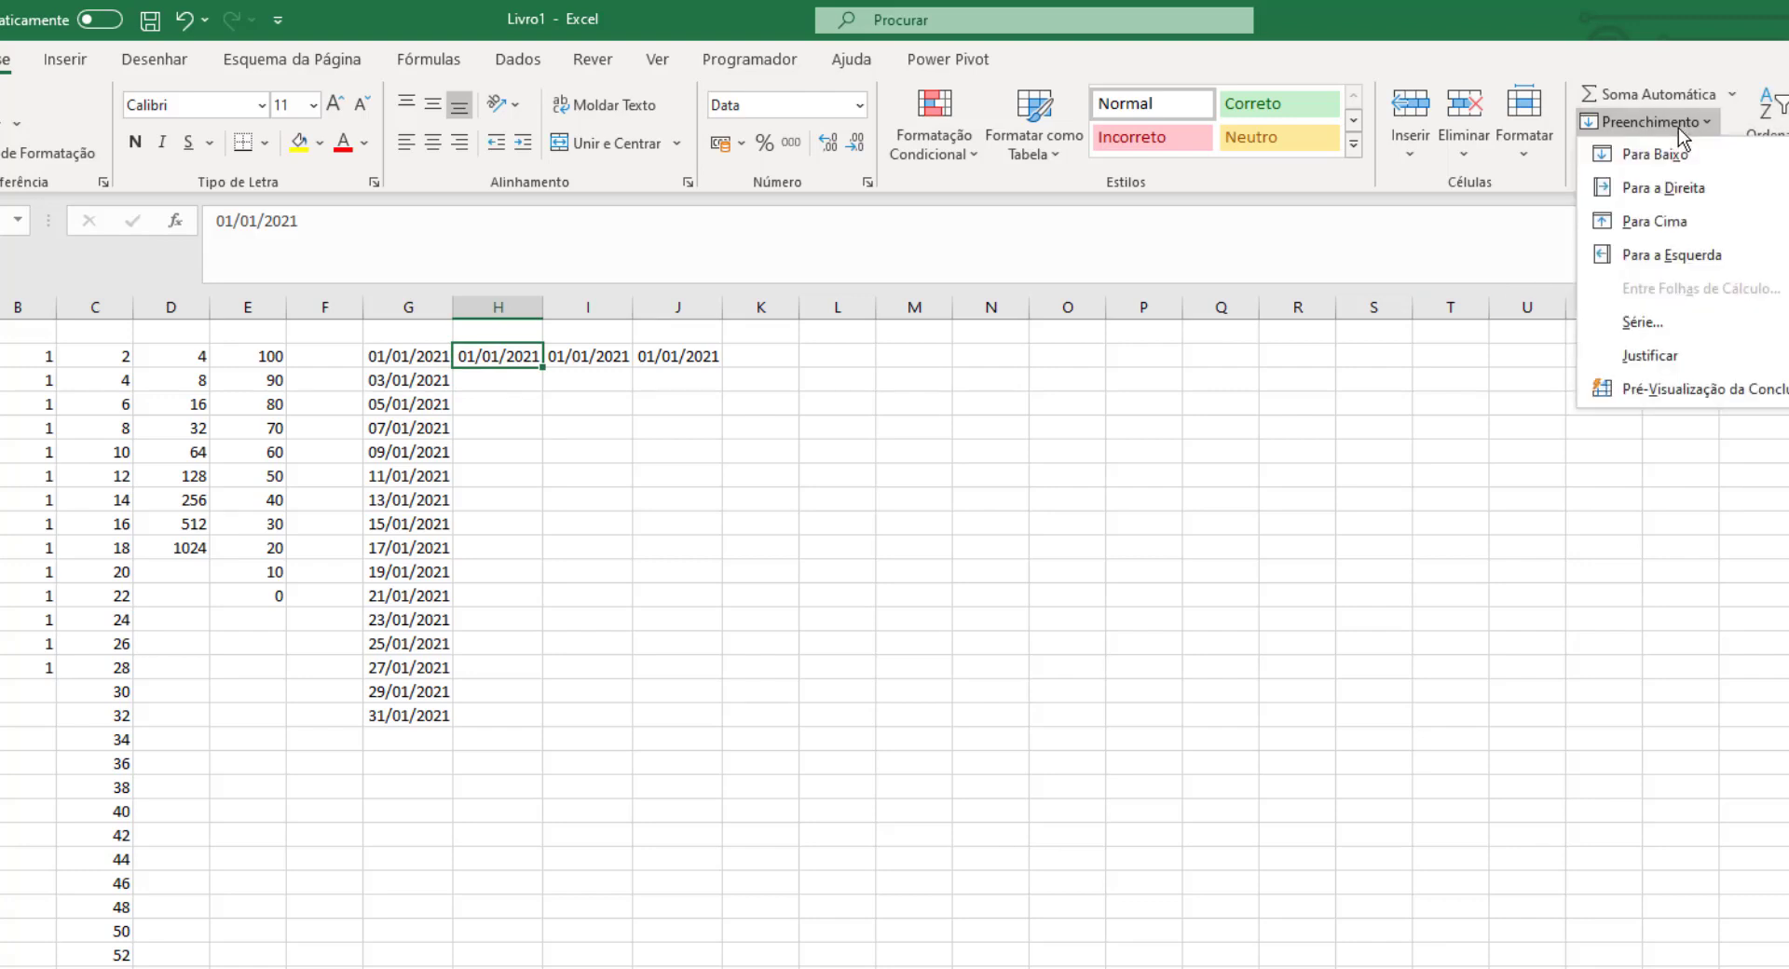
left_click(1662, 321)
left_click(1032, 473)
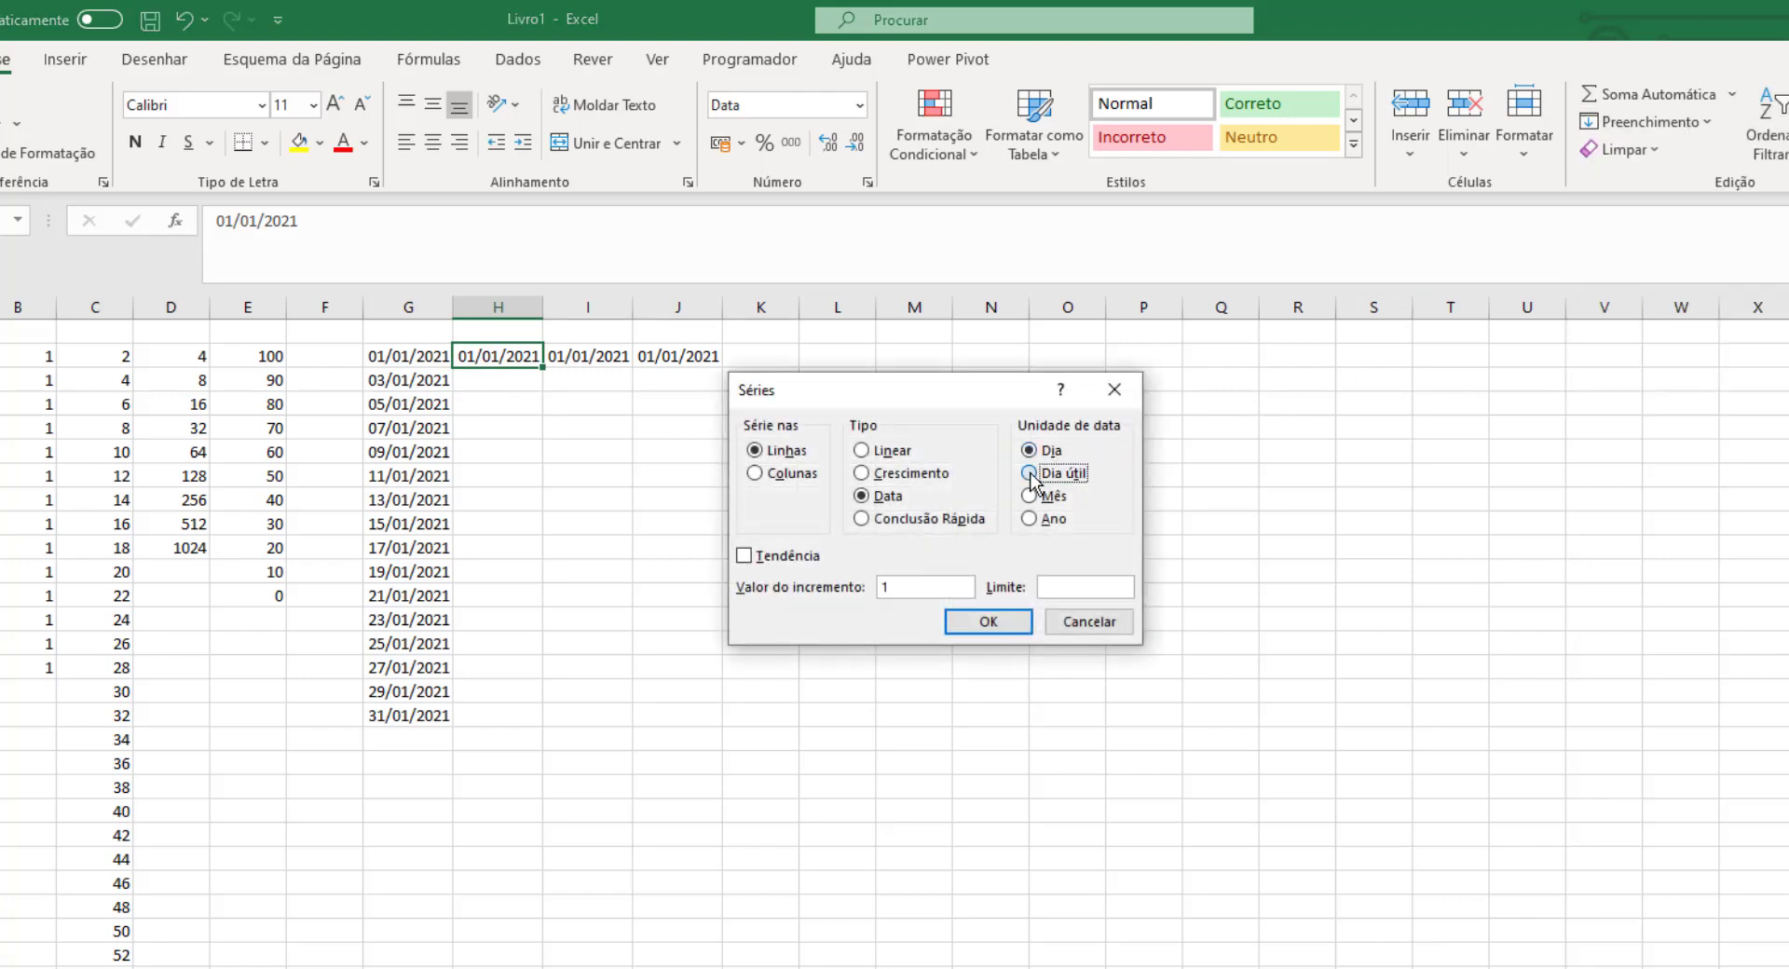
left_click(901, 587)
key("BackSpace")
type("2")
left_click(1081, 587)
type("31/1/2021")
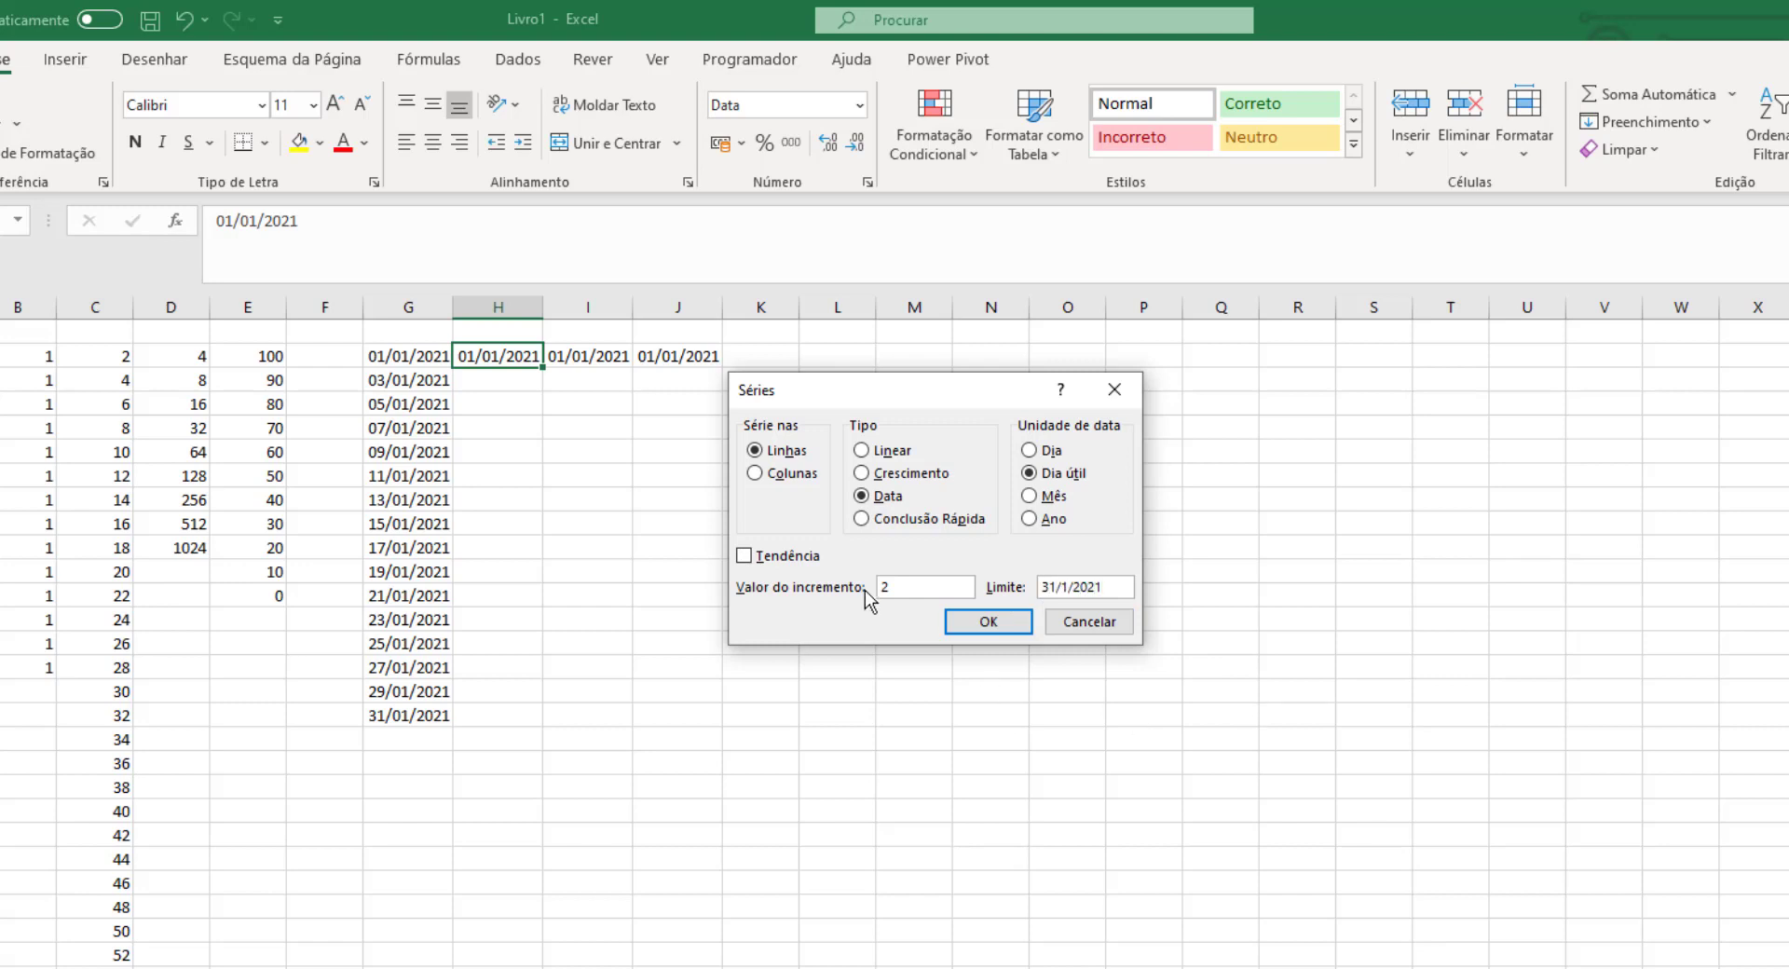
left_click(779, 473)
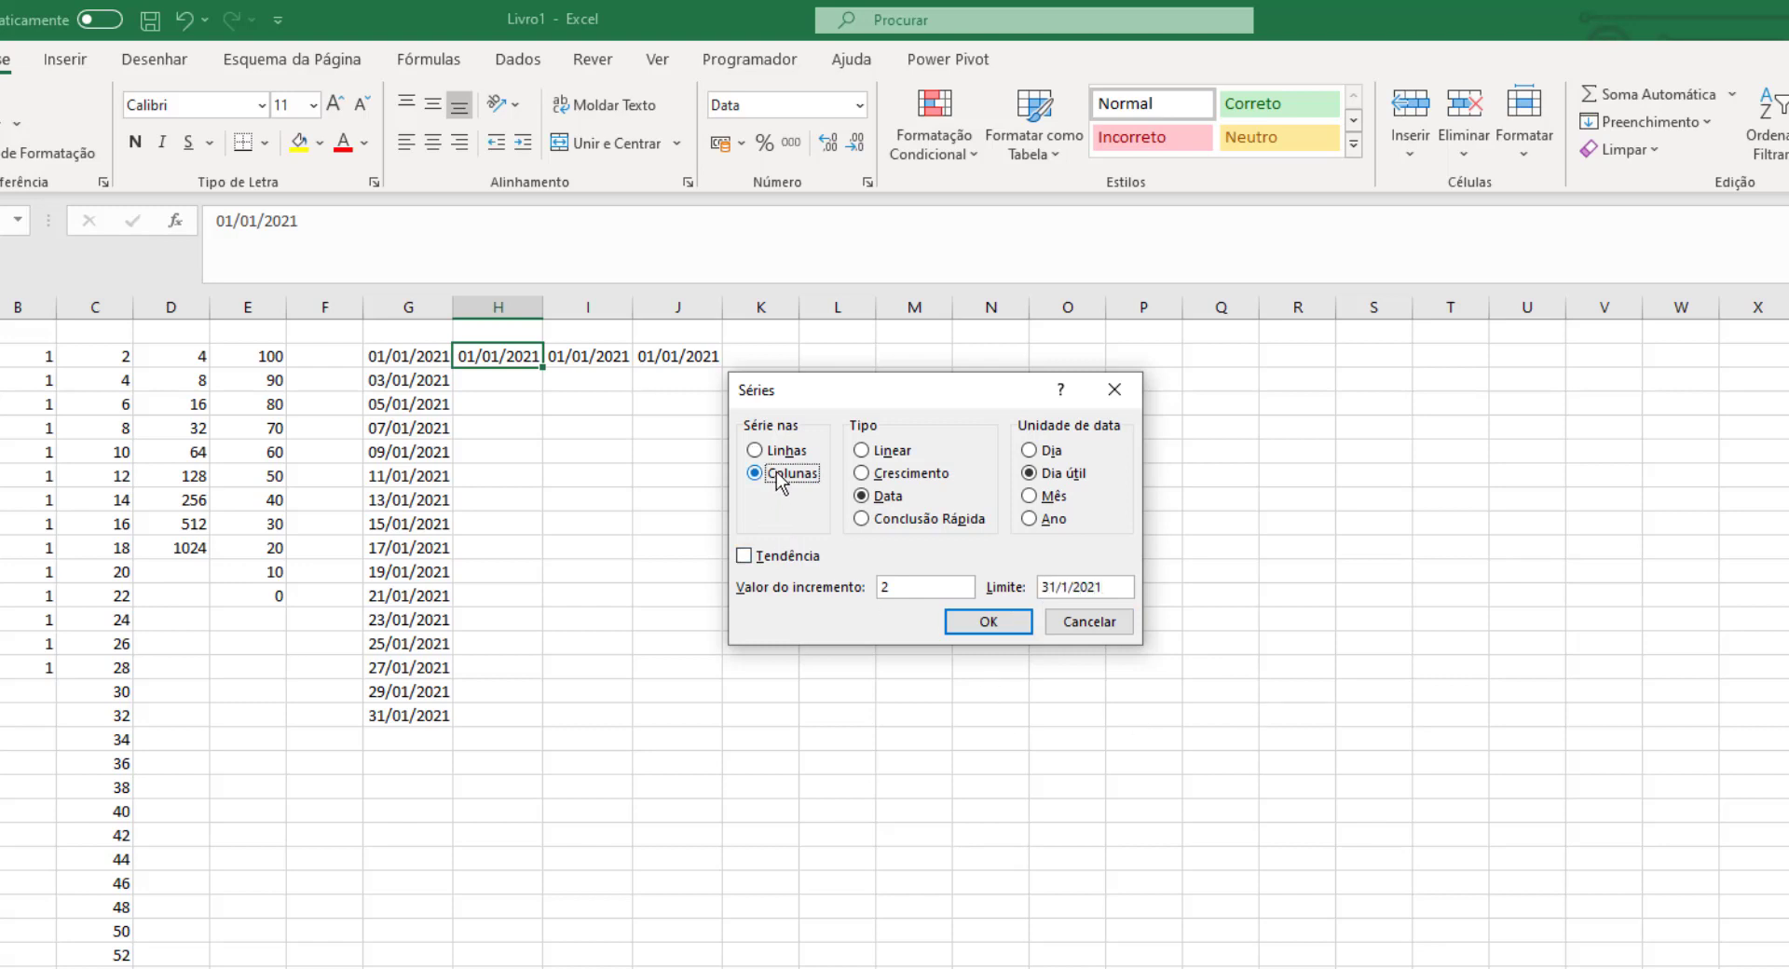
left_click(1006, 621)
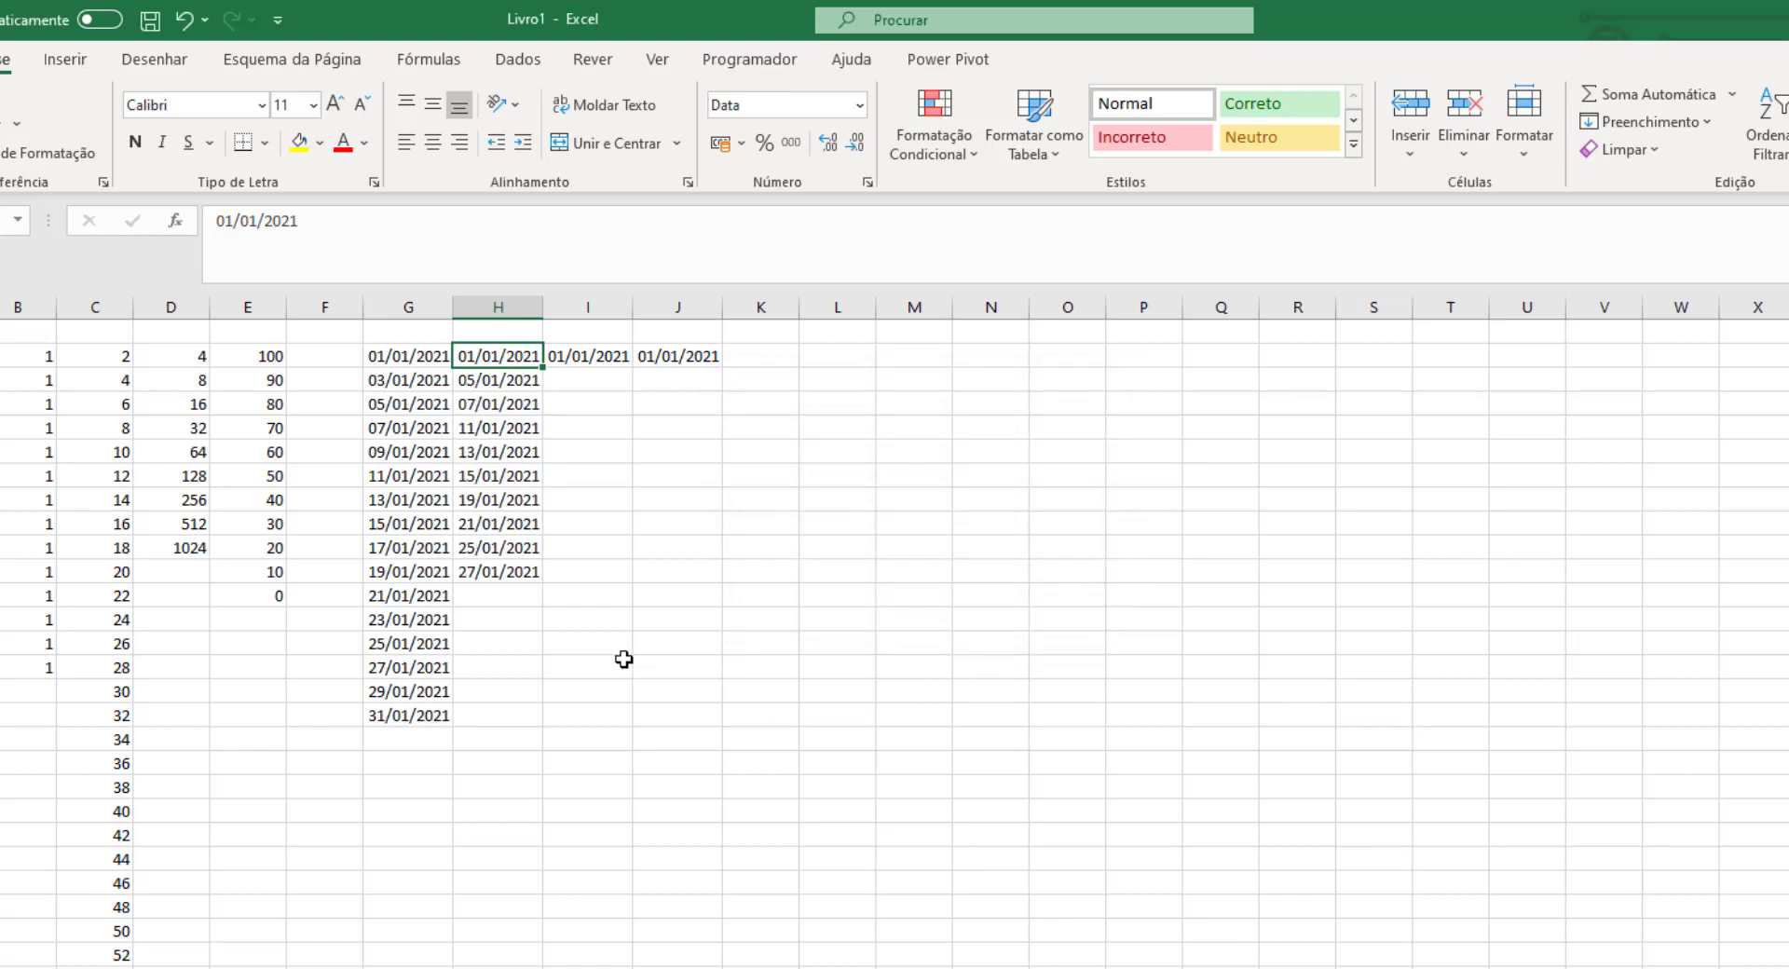
left_click(492, 383)
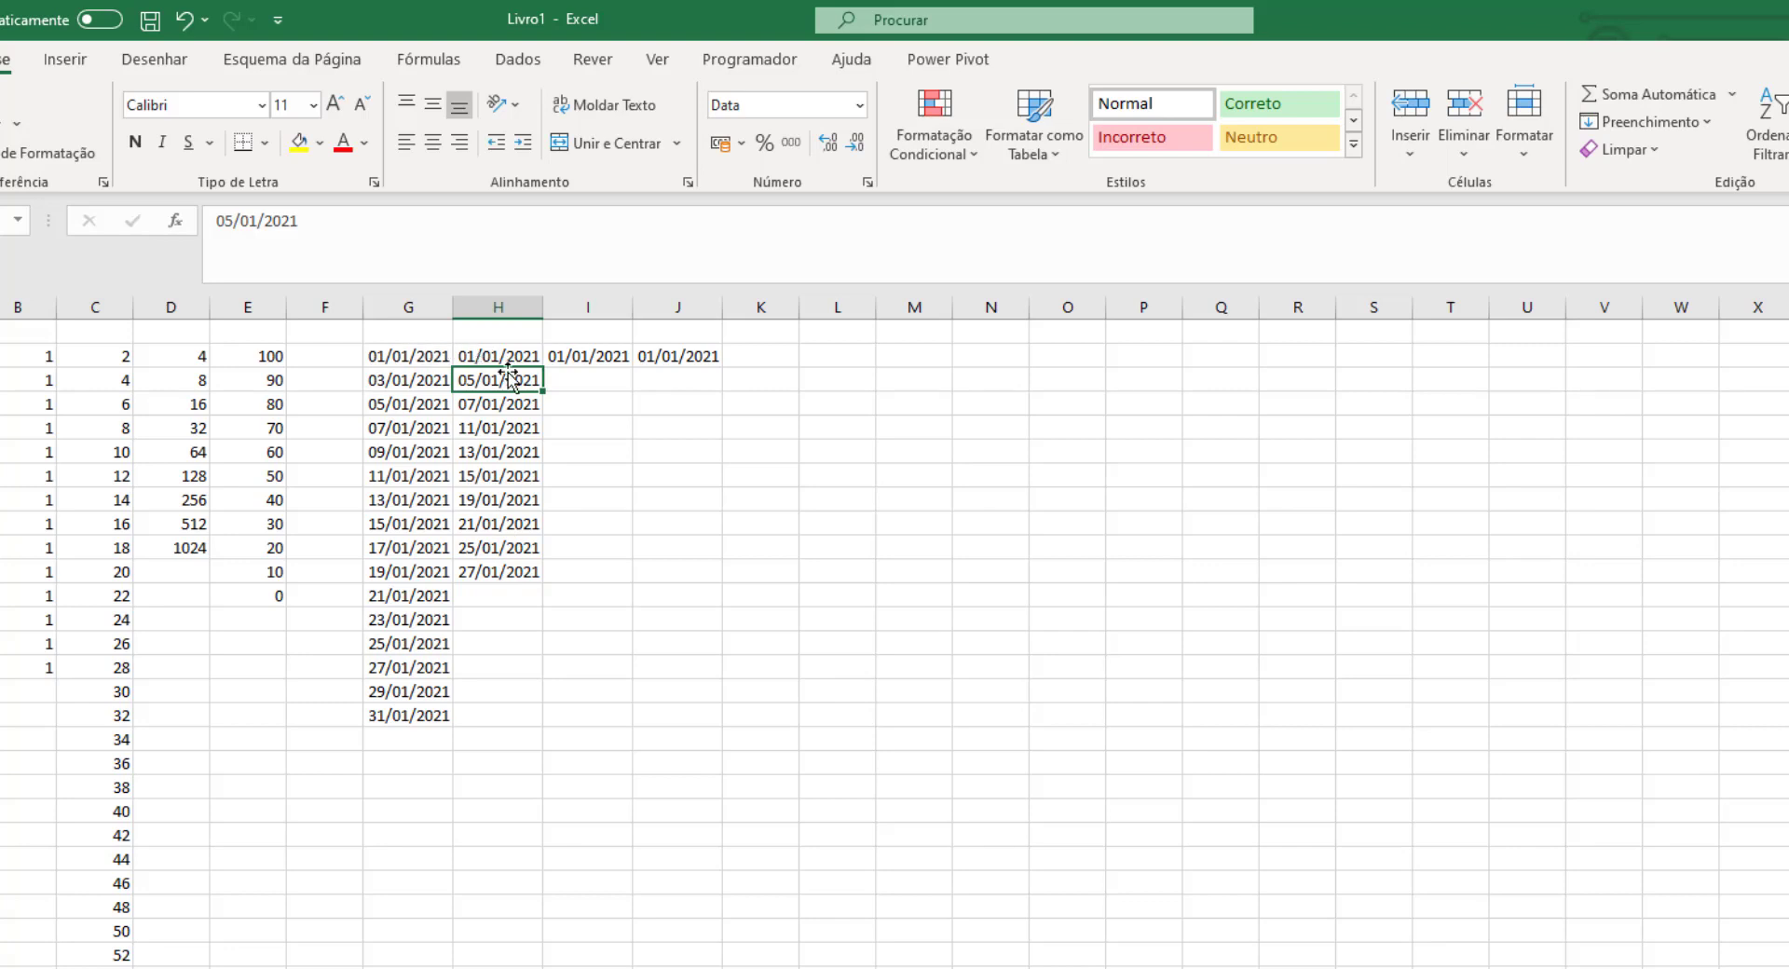
- Create a monthly (Mês) date series down column I from I2 with increment 3 and limit 31/12/2022
left_click(606, 359)
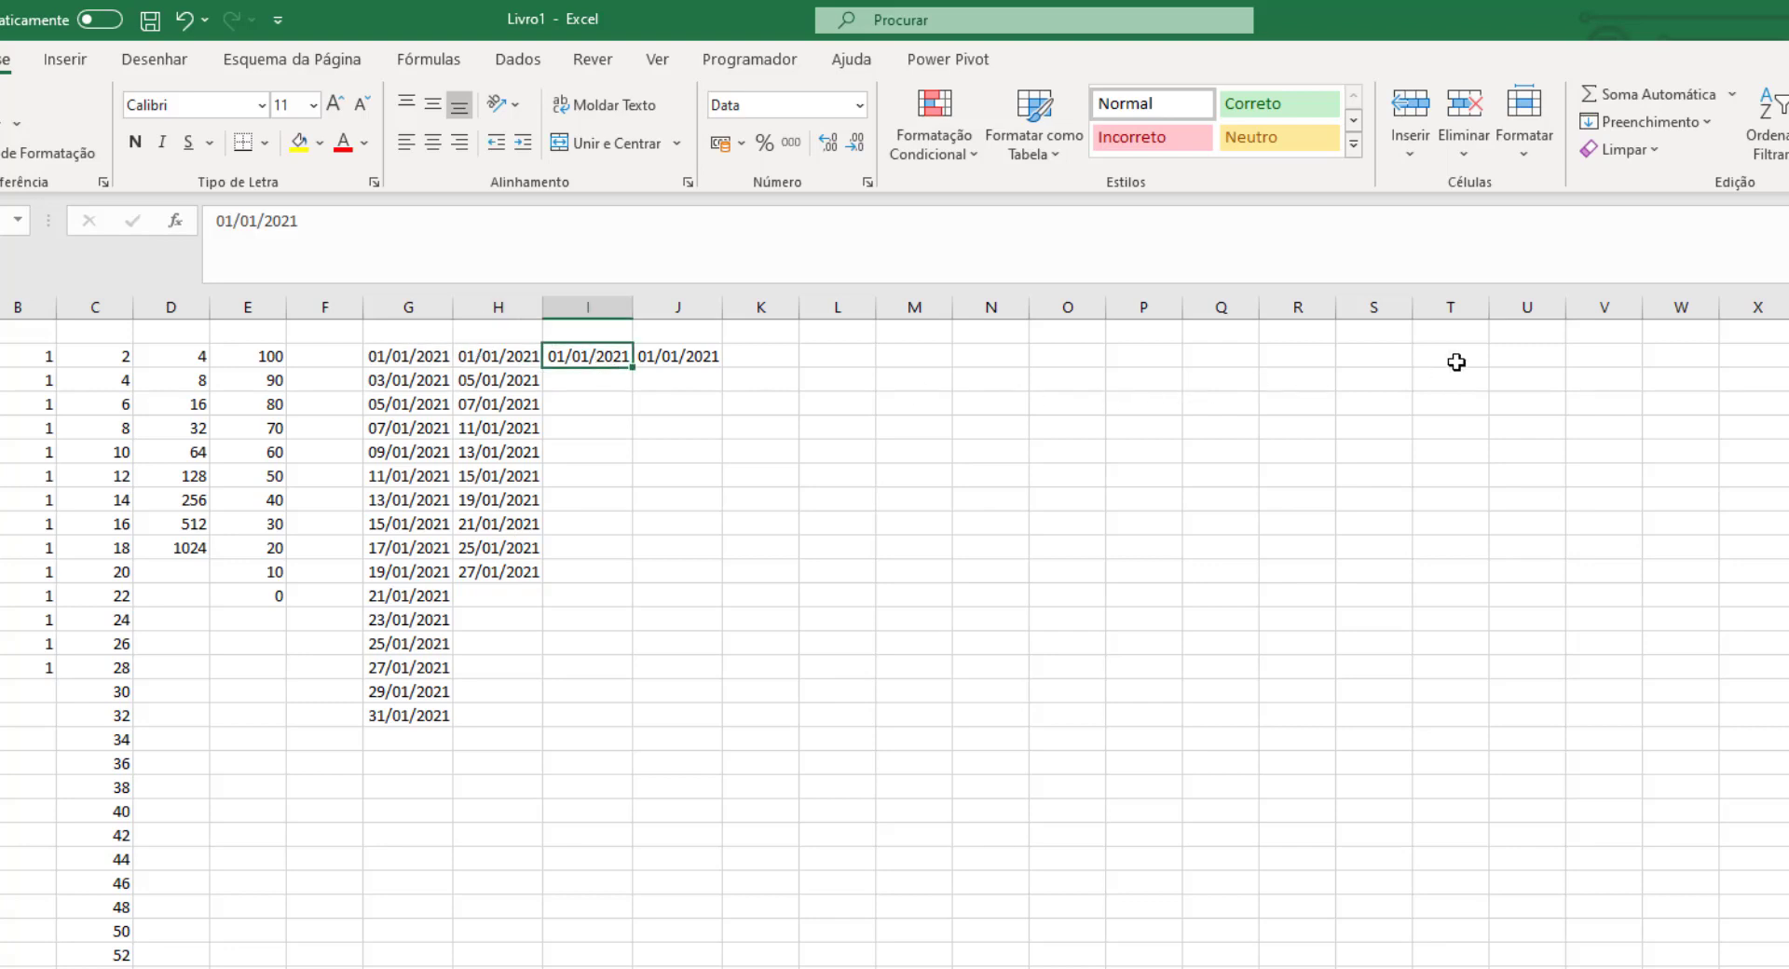
left_click(1669, 125)
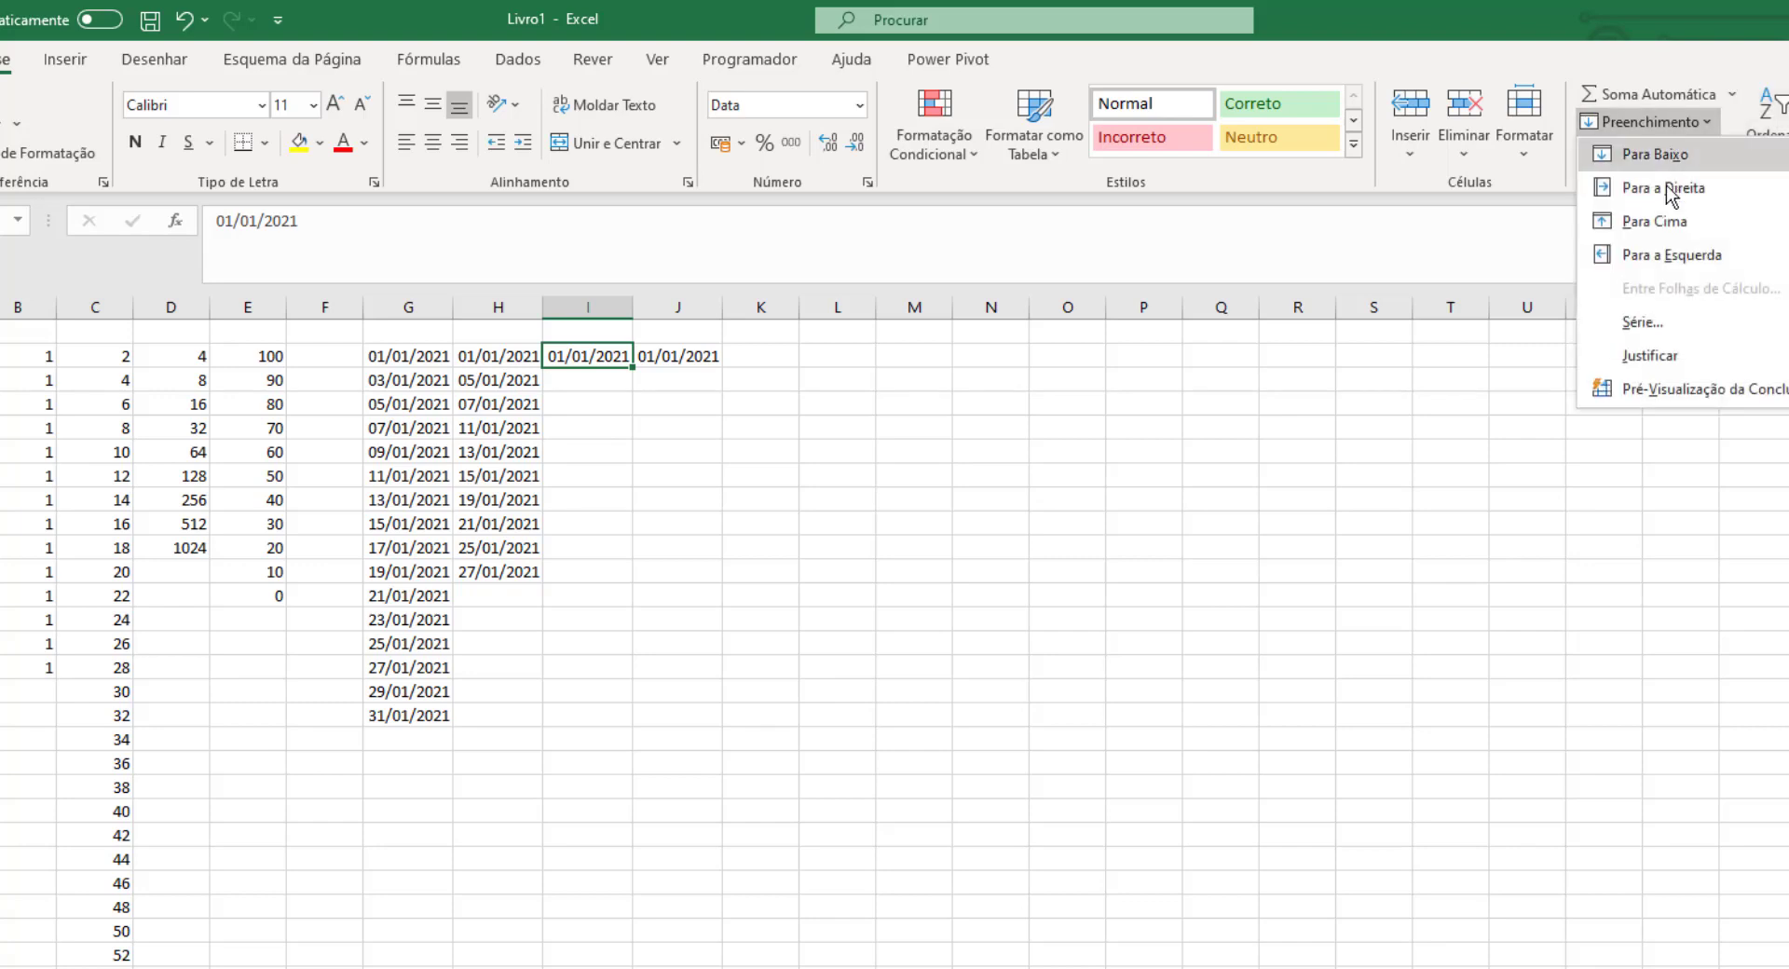
left_click(1641, 322)
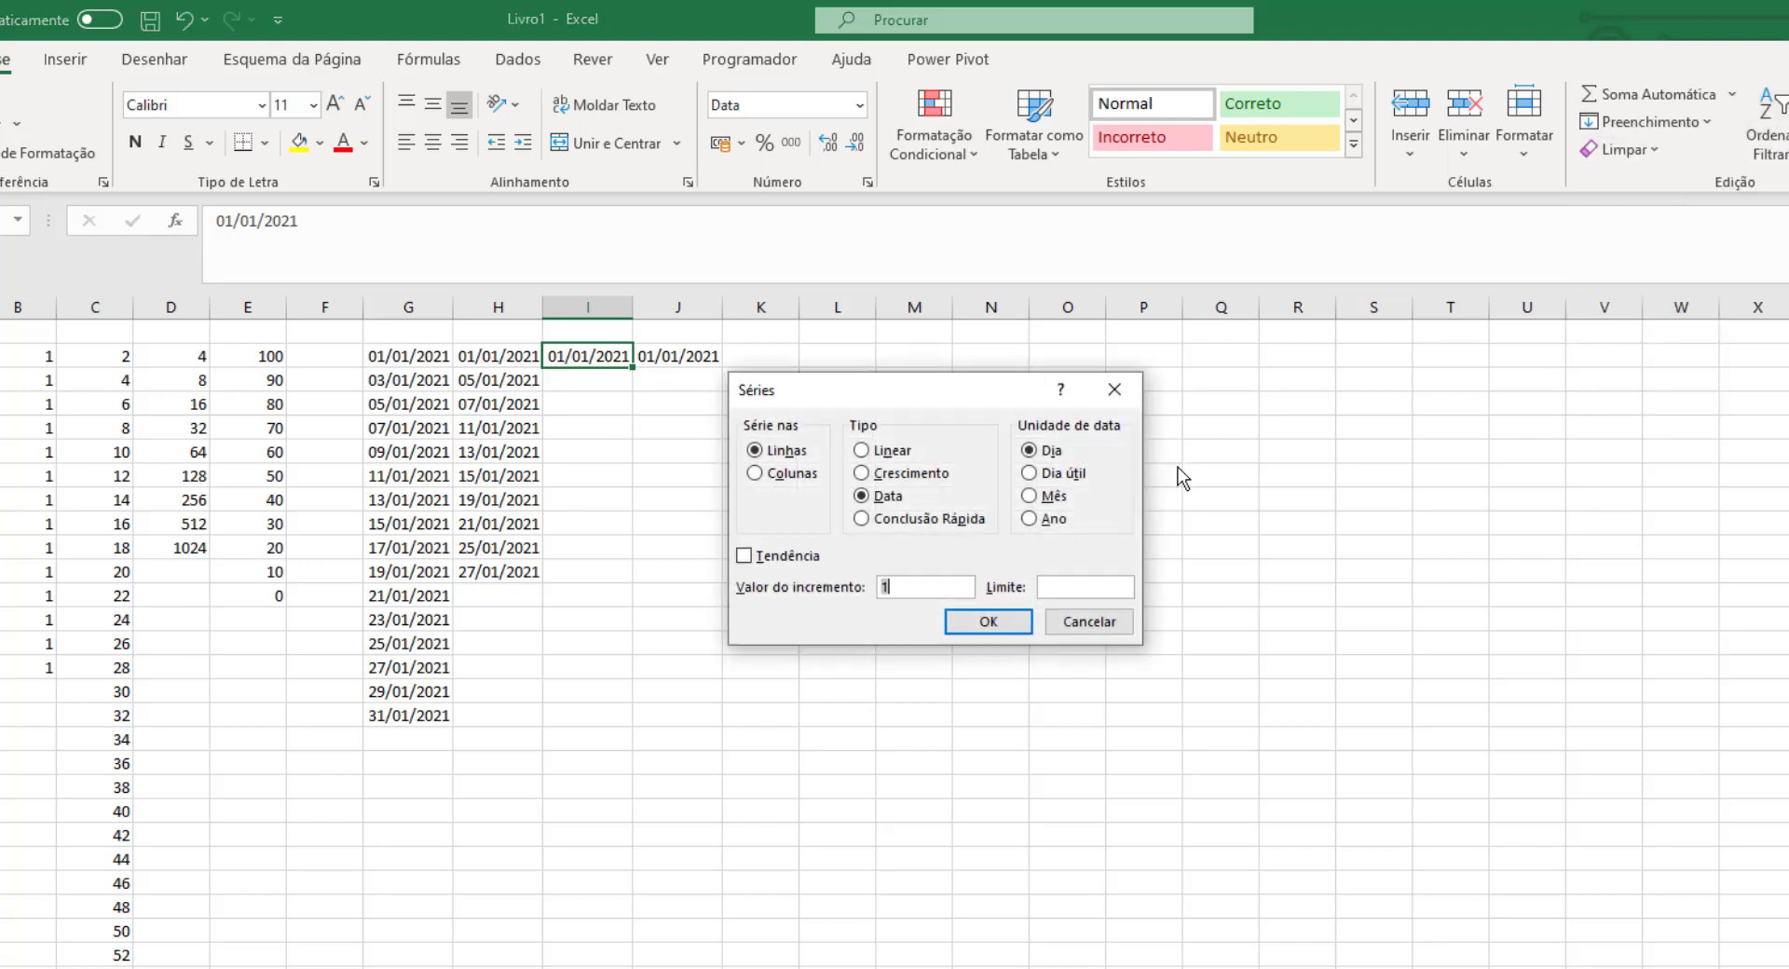
left_click(756, 472)
left_click(1031, 497)
double_click(922, 585)
type("3")
left_click(1060, 585)
type("31/12/2022")
left_click(1019, 620)
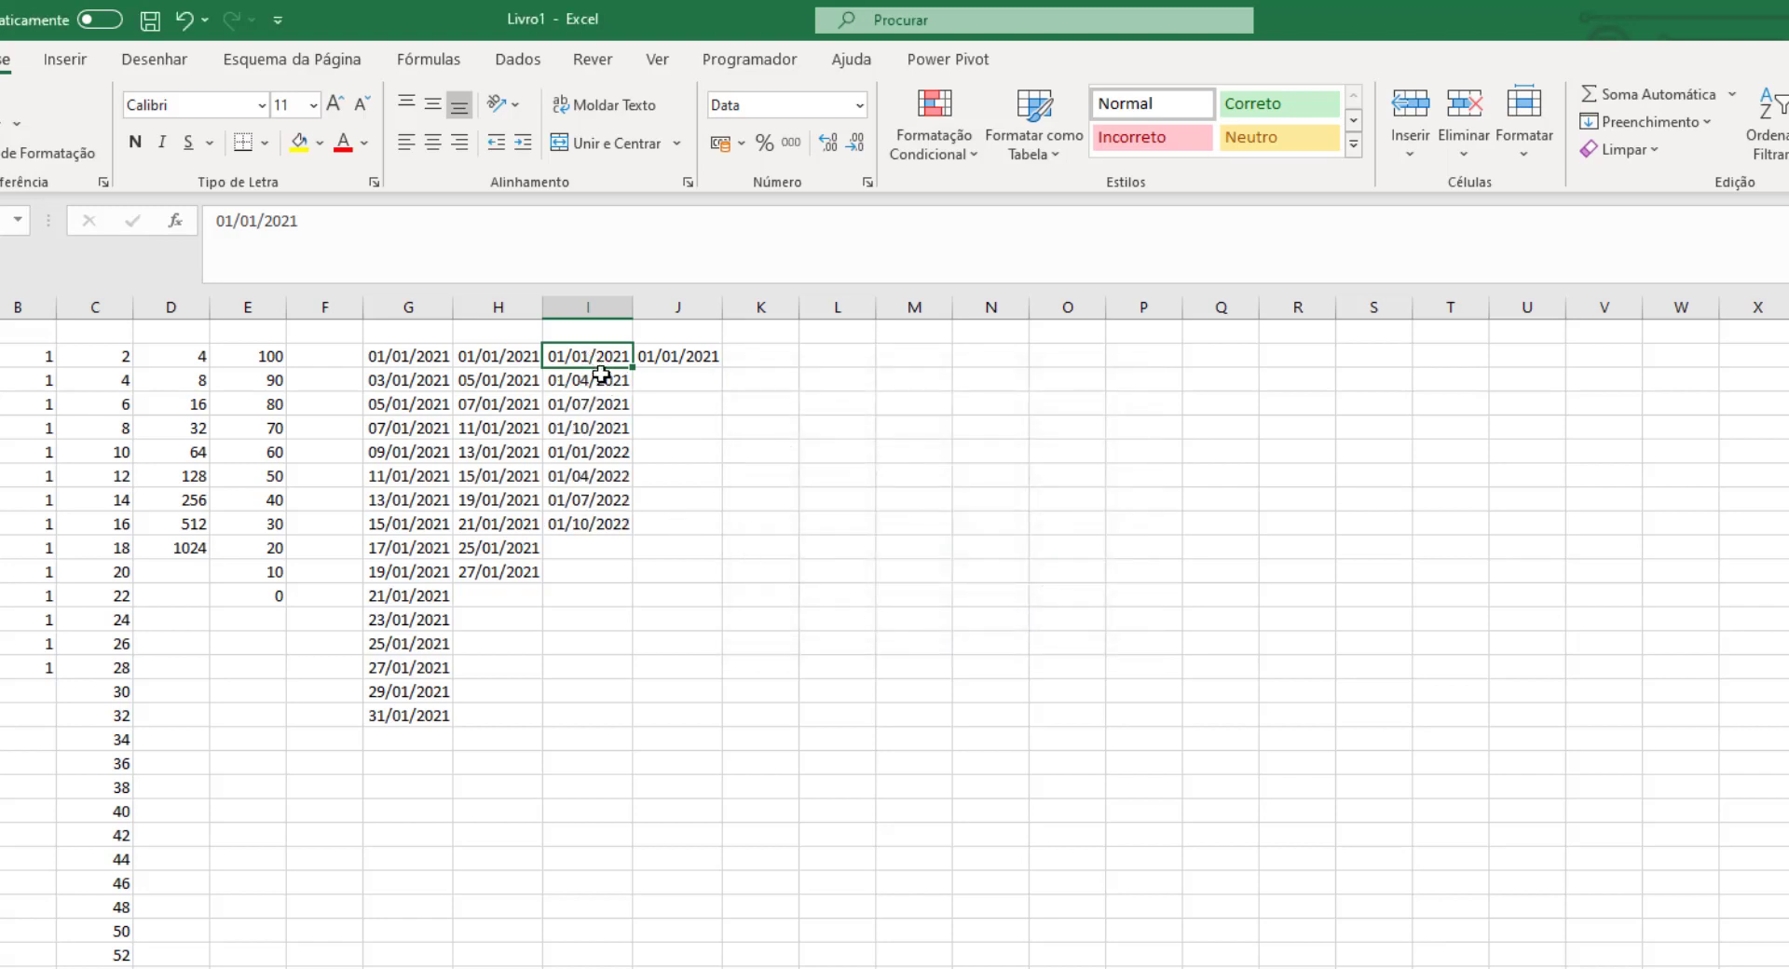
- Examine each date generated in column I, from I3 to I9
left_click(601, 377)
left_click(600, 404)
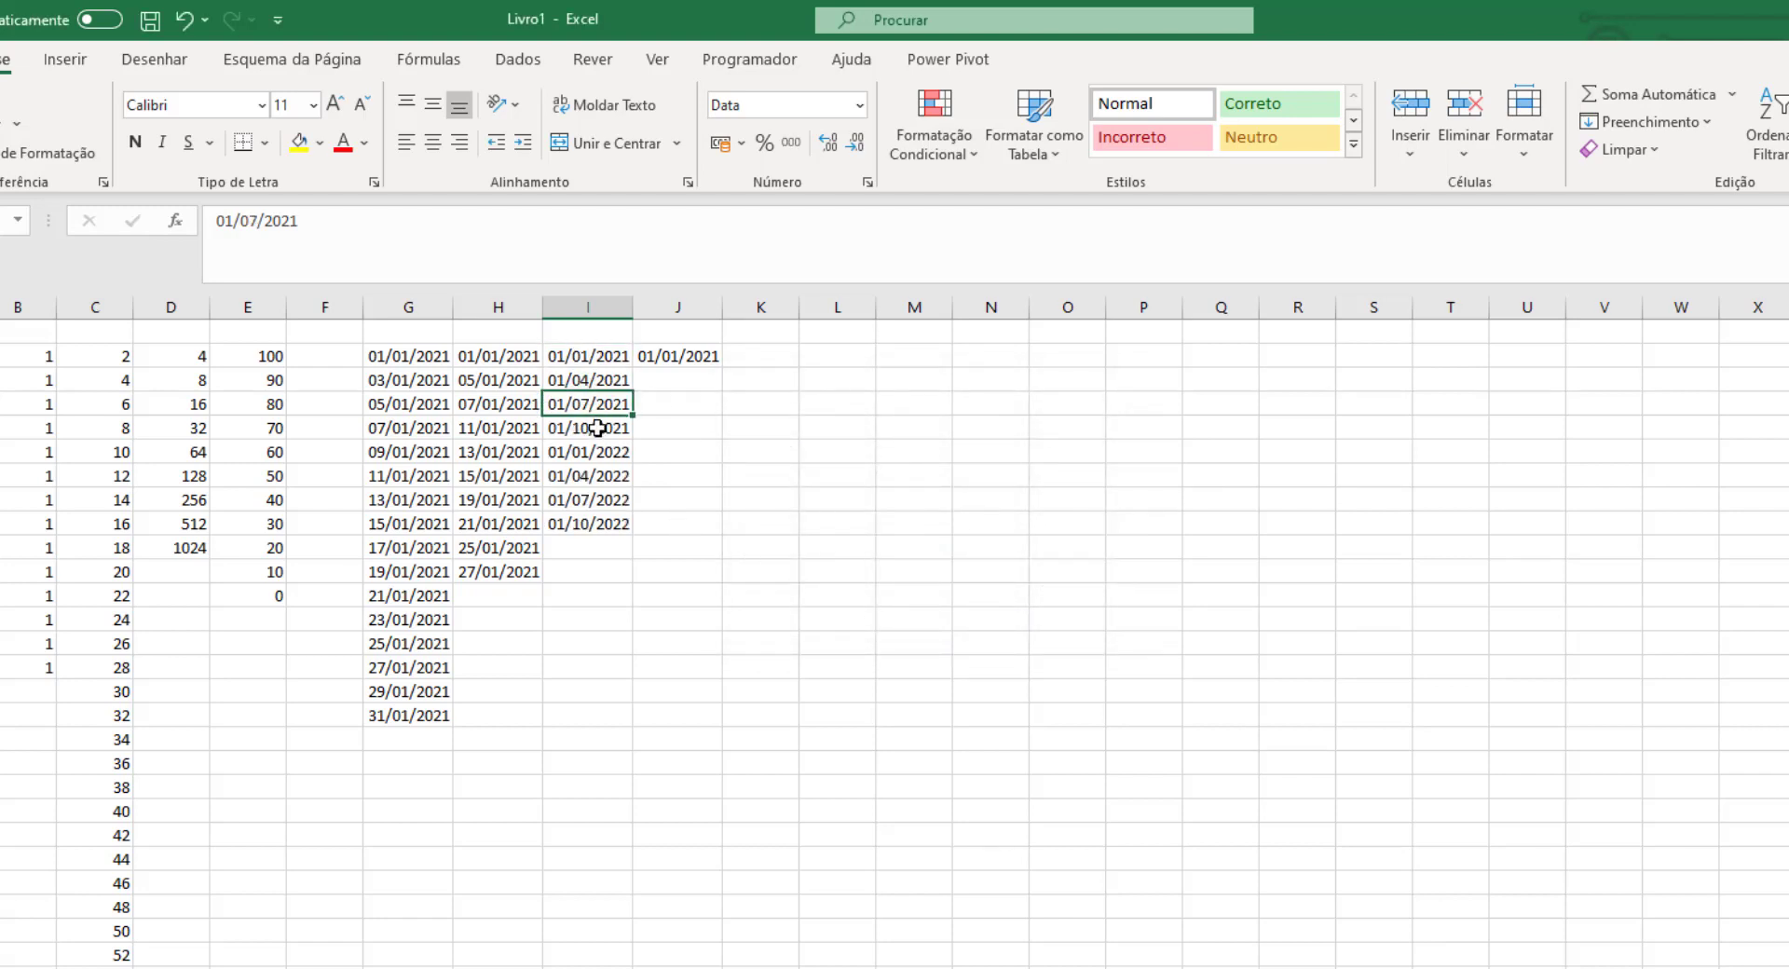
left_click(597, 428)
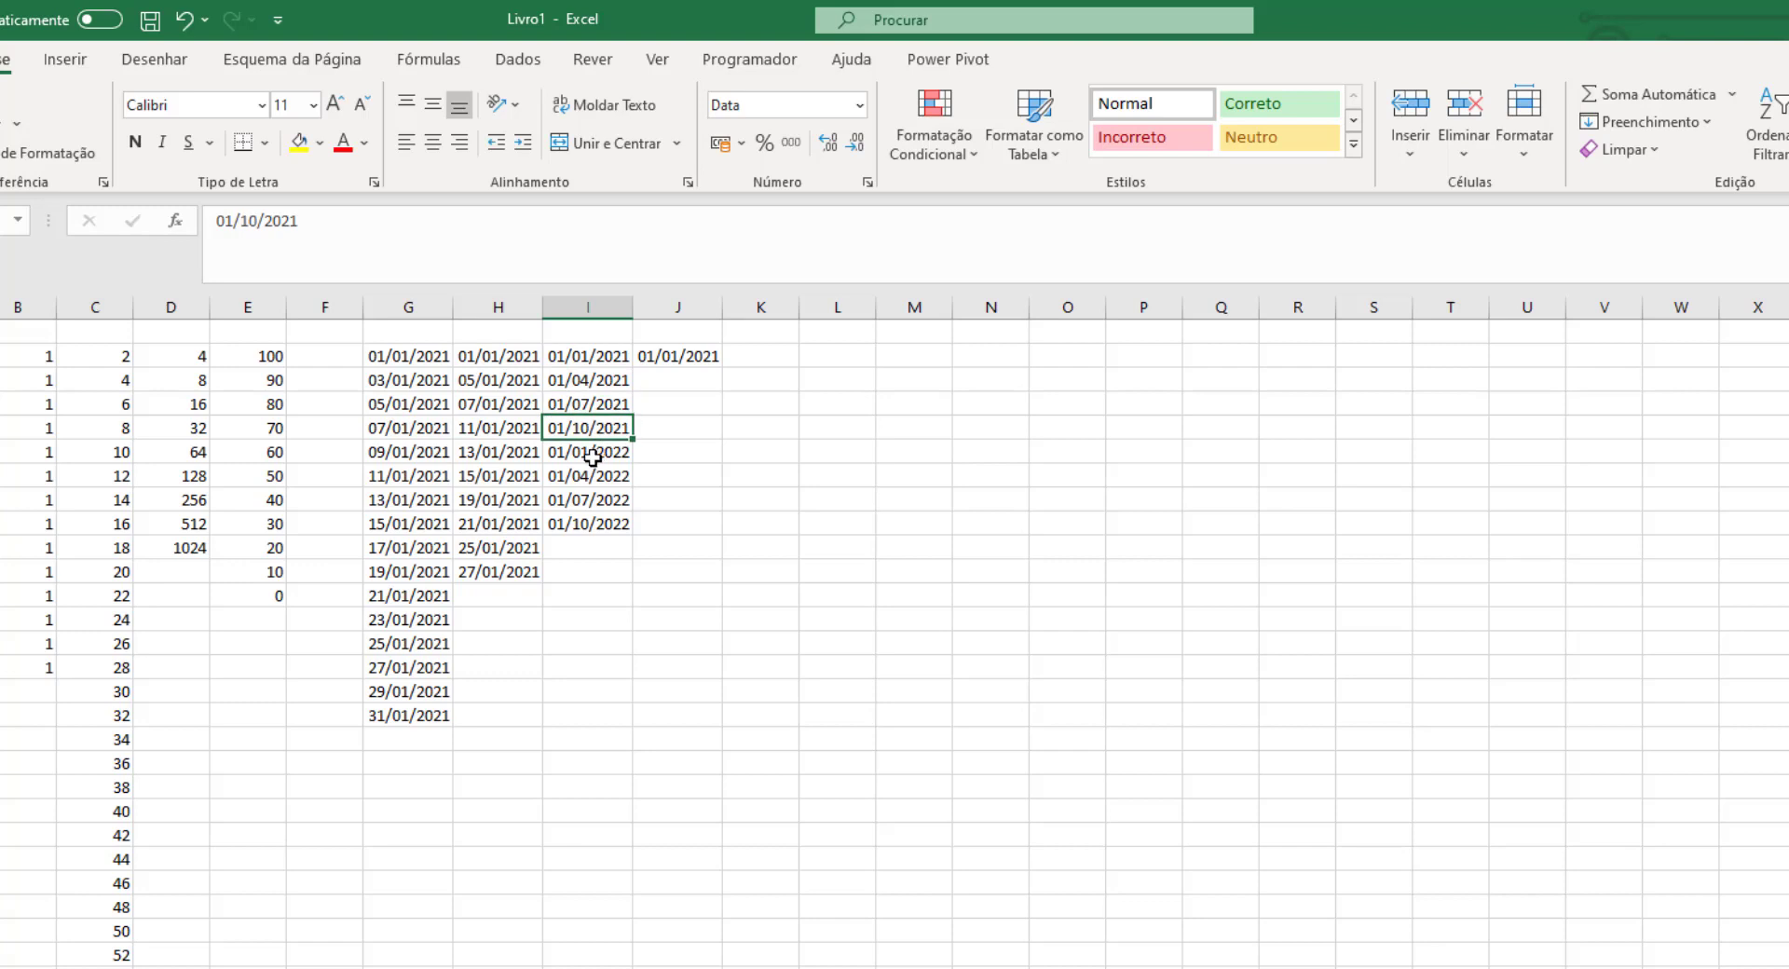
left_click(595, 454)
left_click(599, 475)
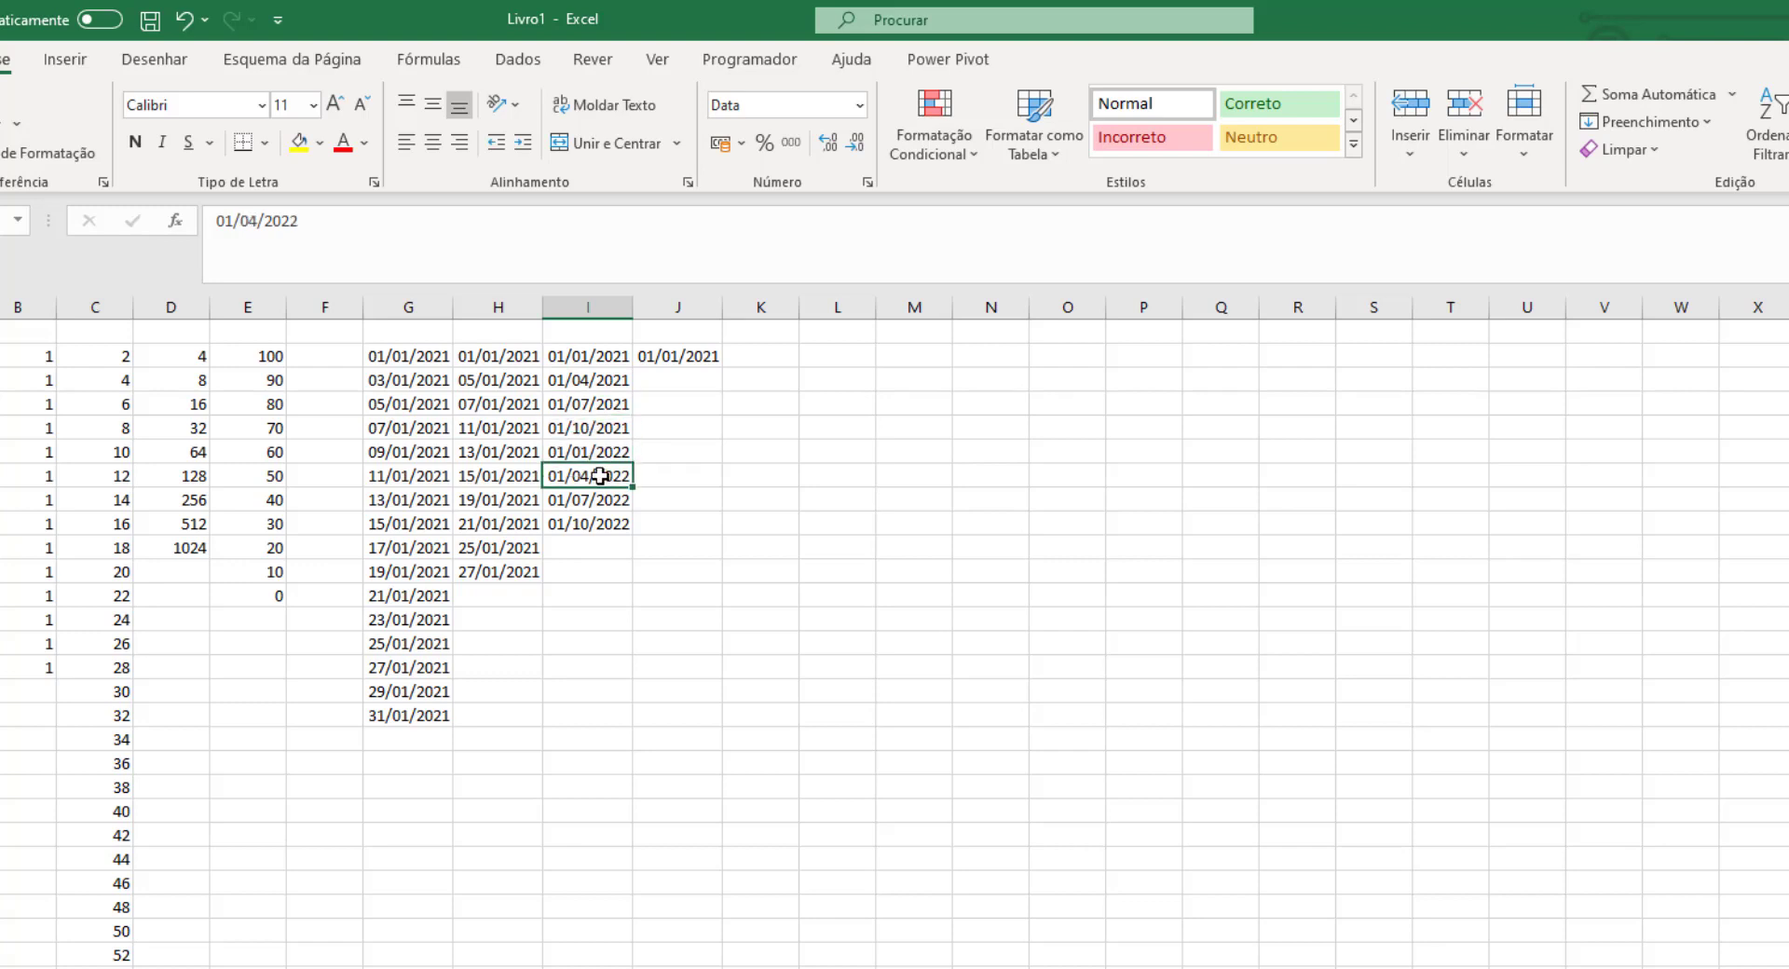
left_click(599, 501)
left_click(601, 523)
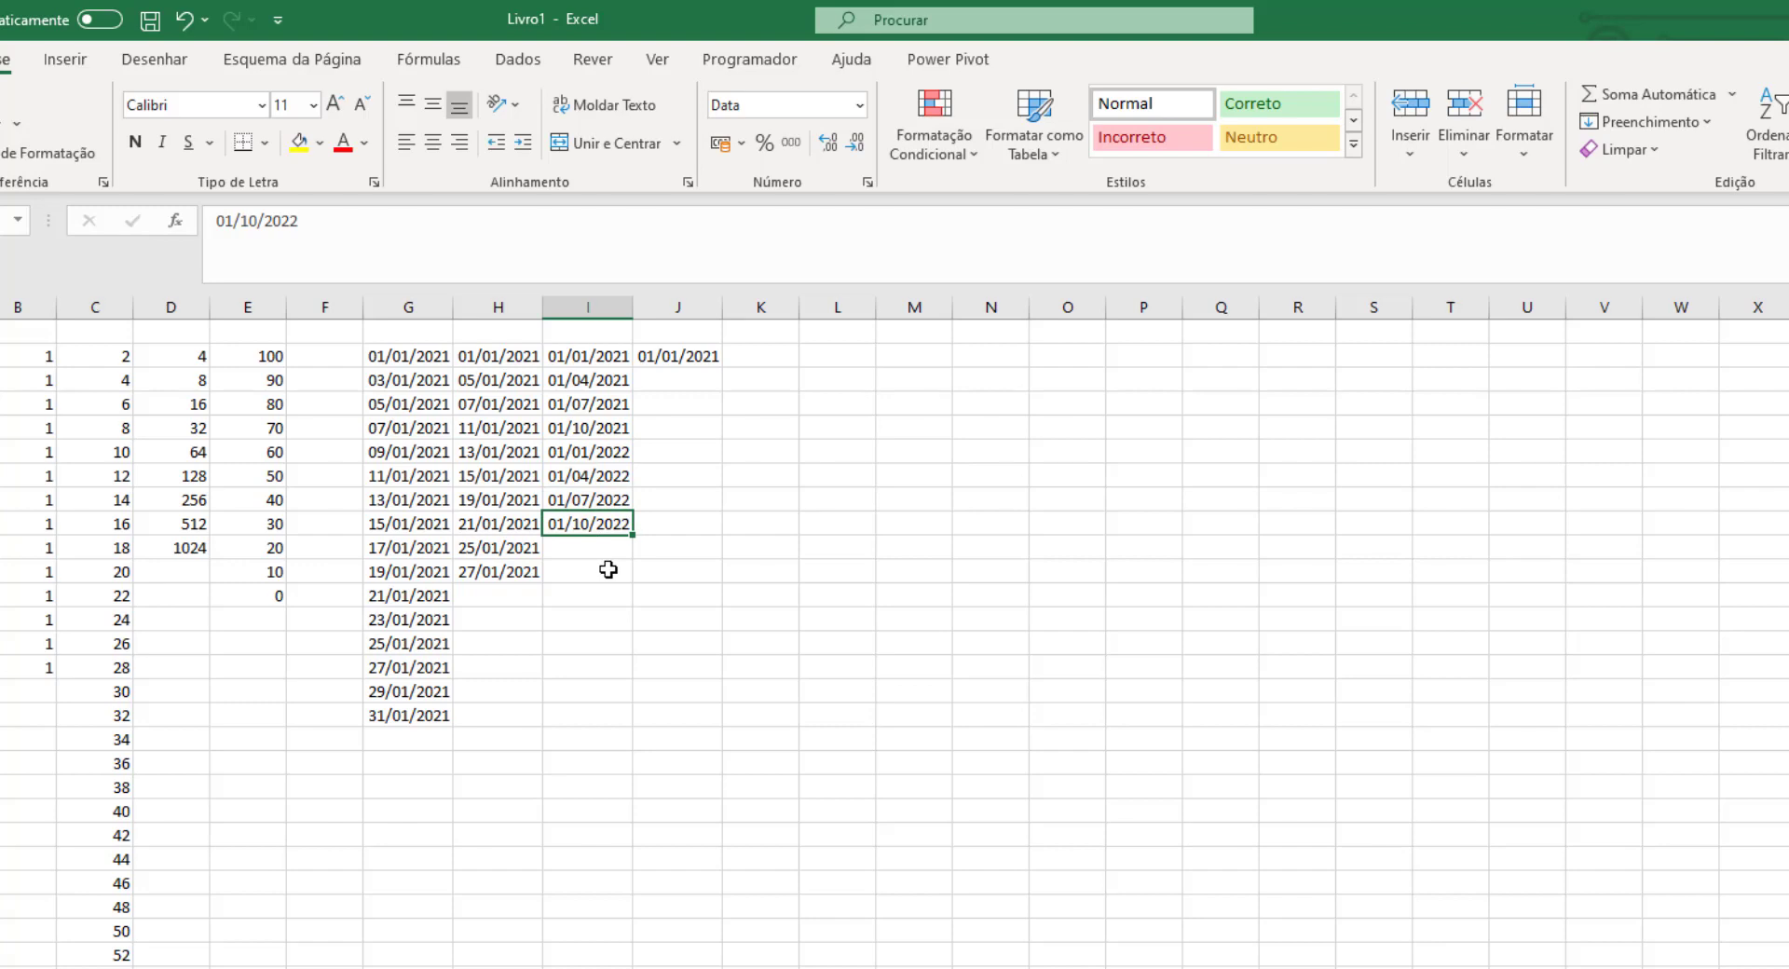
- Create a yearly (Ano) date series down column J from J2 with increment 4 and limit 31/12/2050
left_click(679, 360)
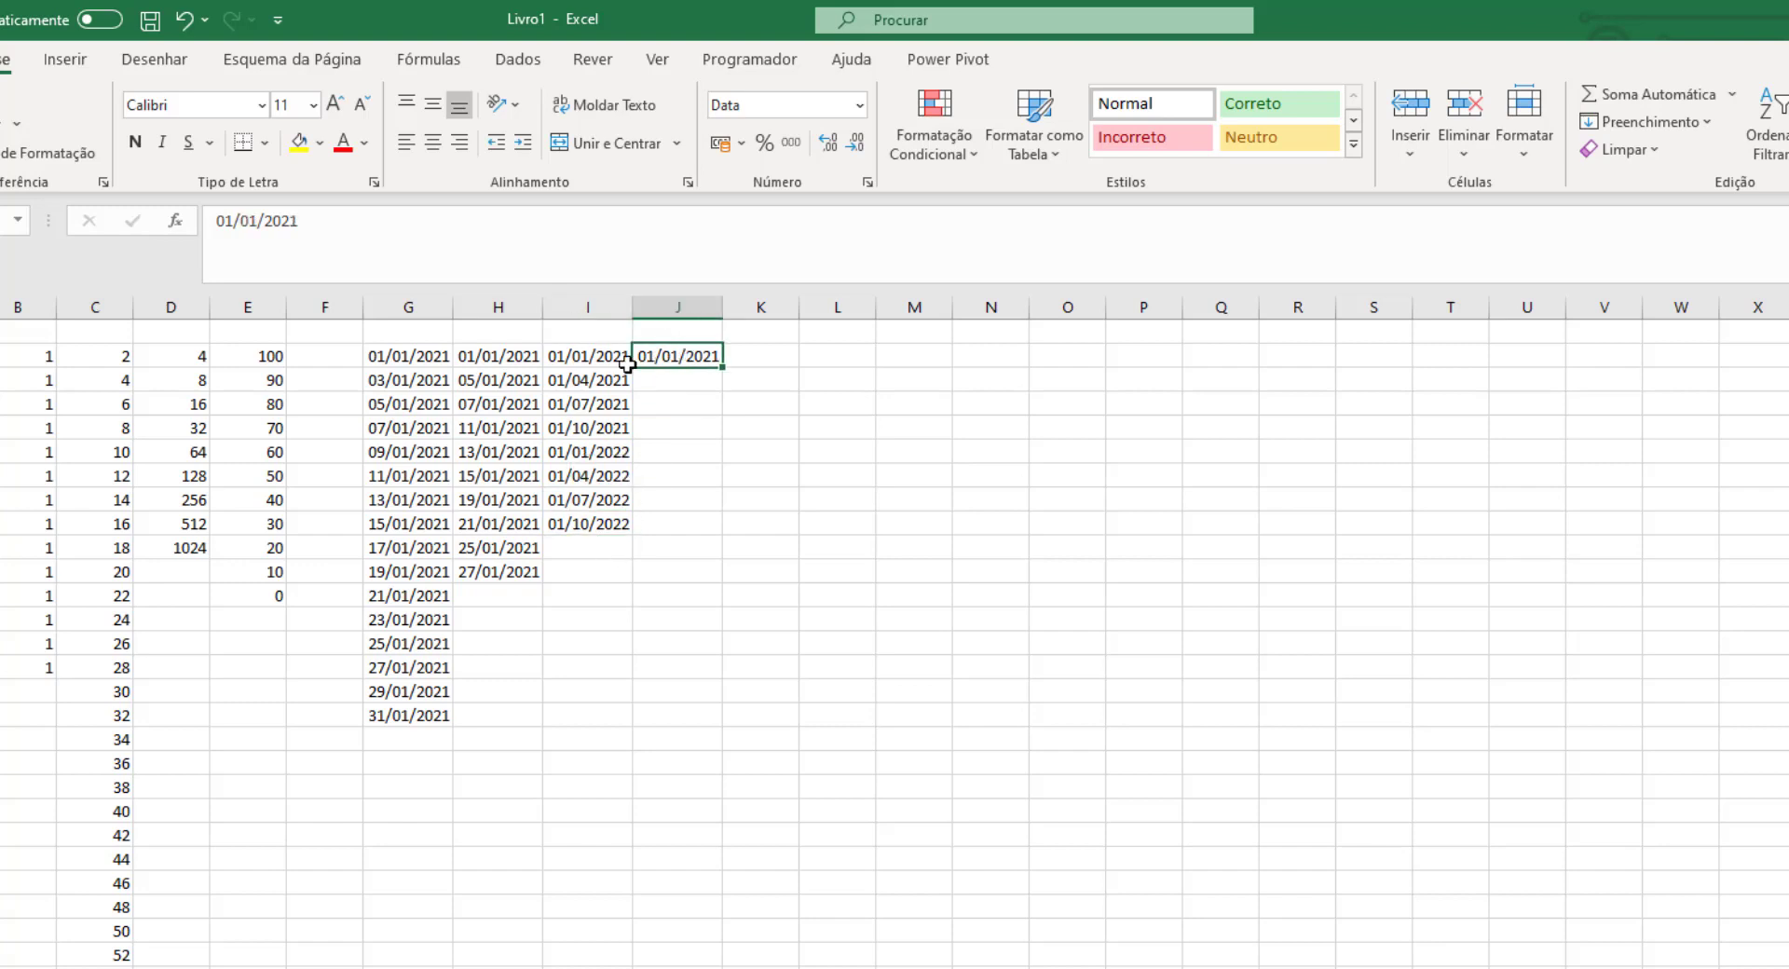
left_click(1707, 125)
left_click(1660, 323)
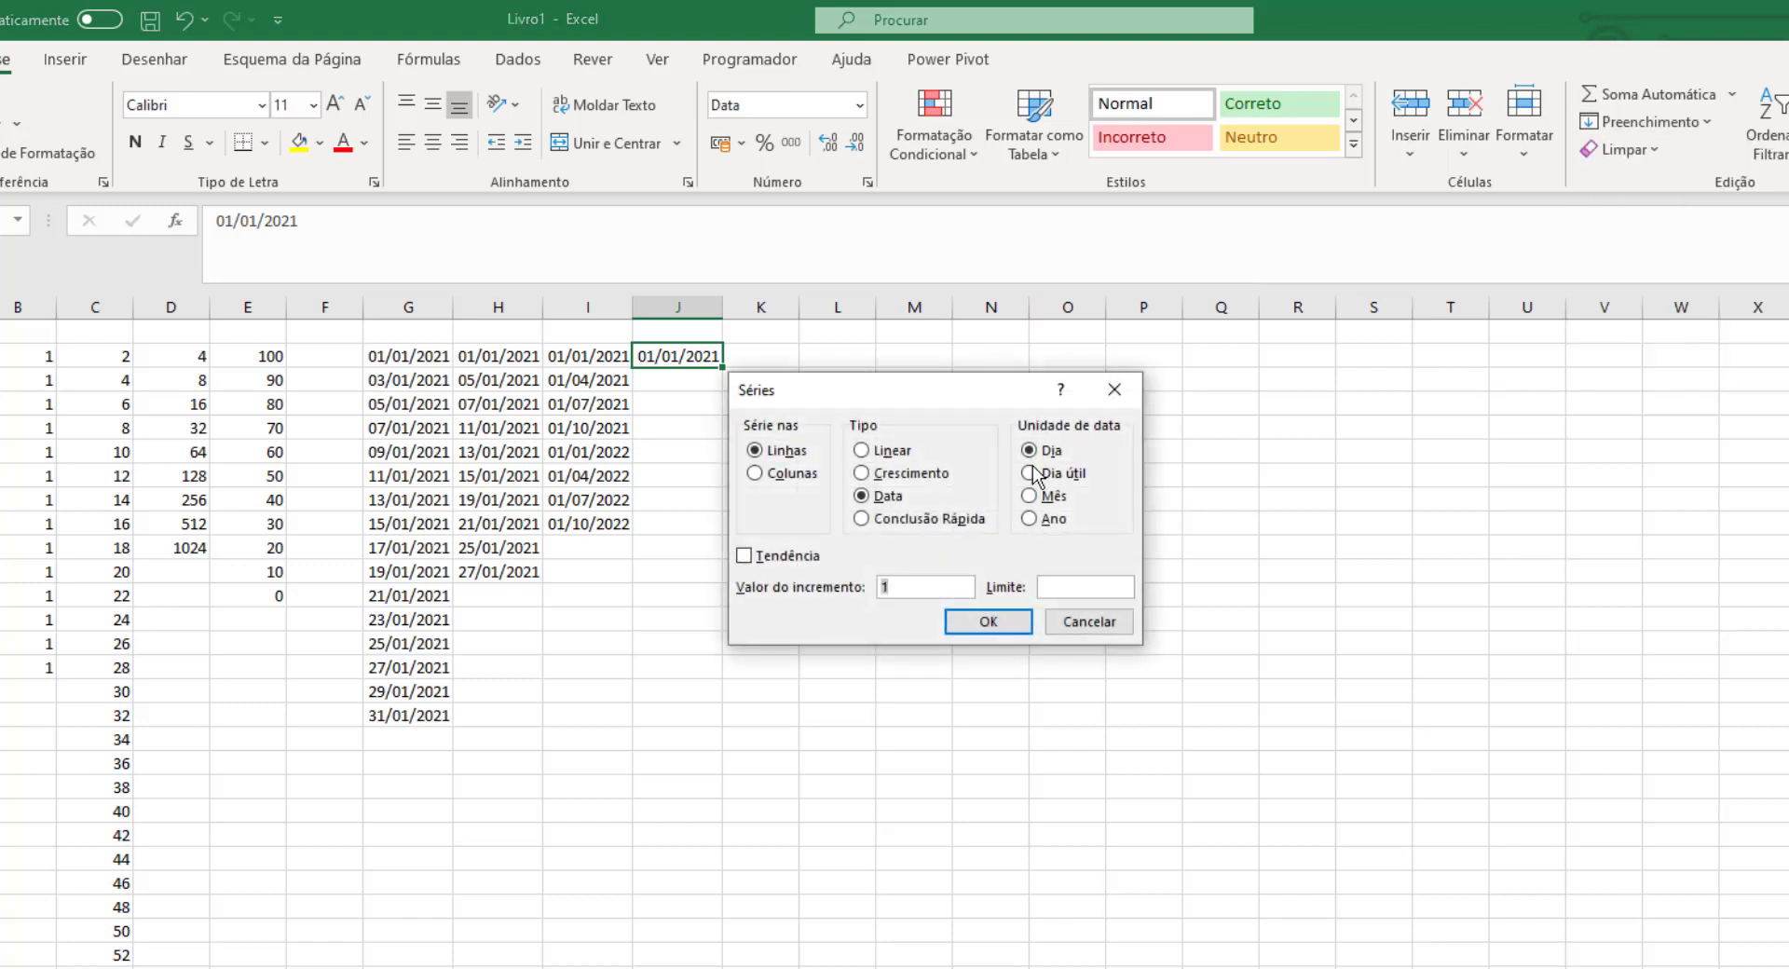
left_click(790, 473)
left_click(1040, 522)
double_click(935, 584)
key("BackSpace")
type("4")
left_click(1064, 587)
type("31/12/2050")
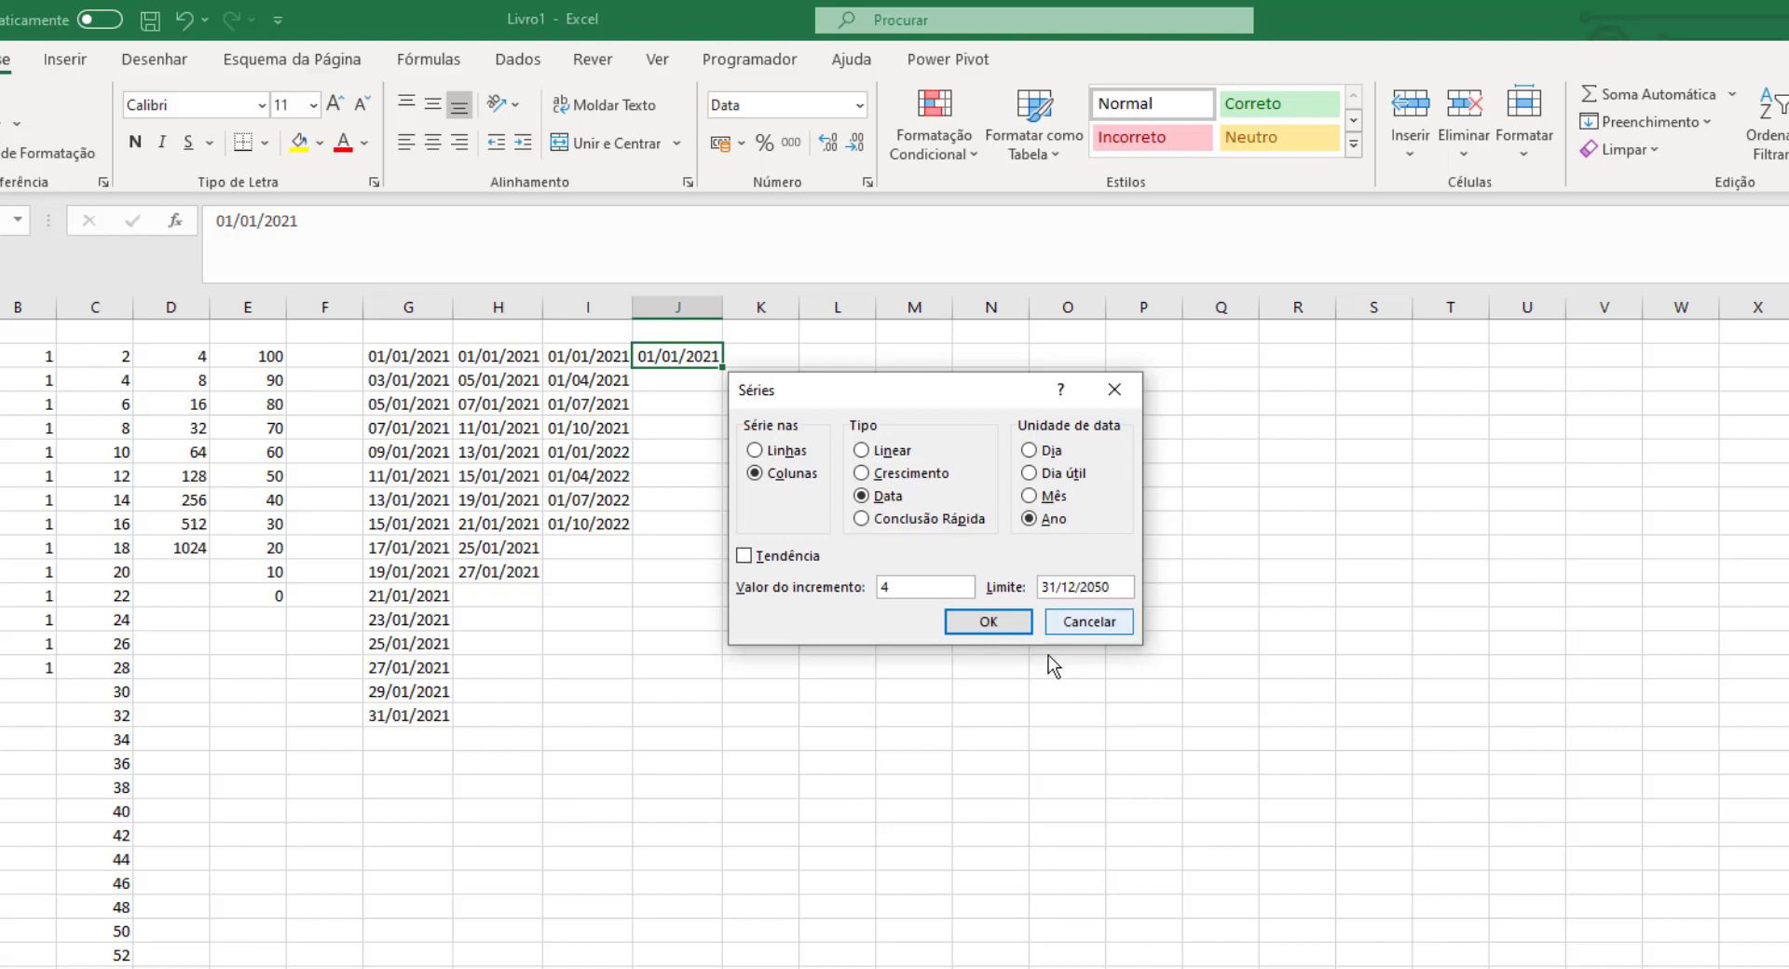
left_click(1000, 628)
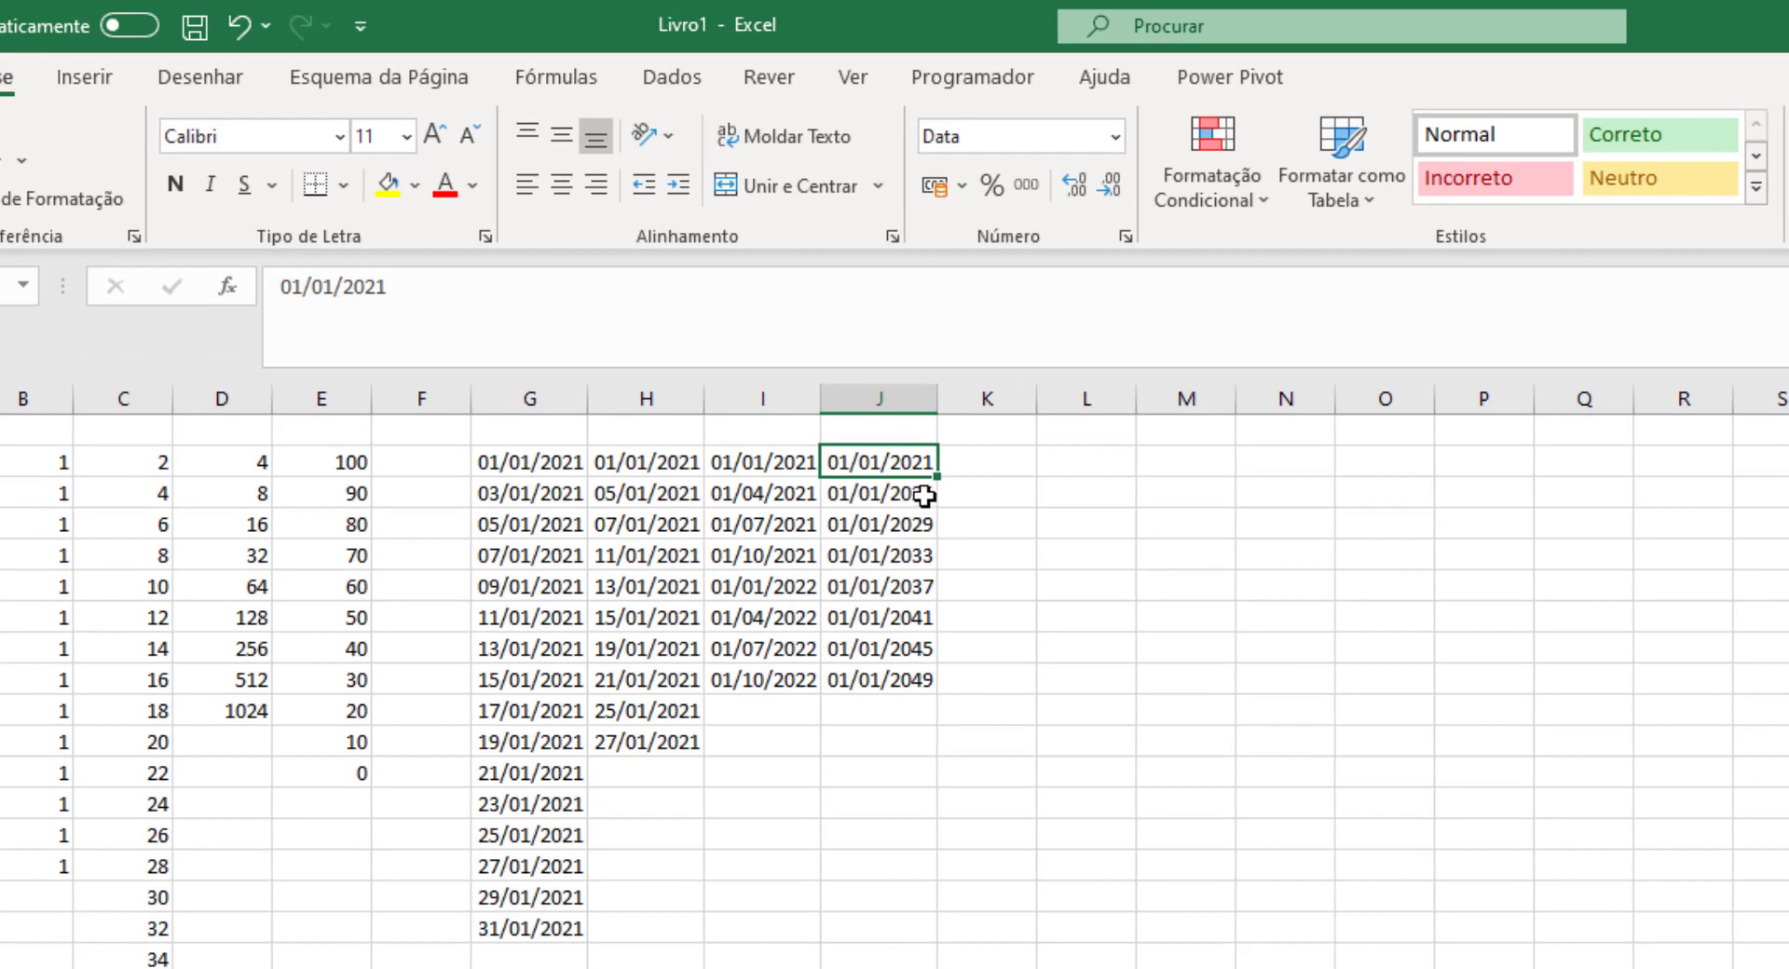
- Examine each date generated in column J, from J3 to J9
left_click(712, 380)
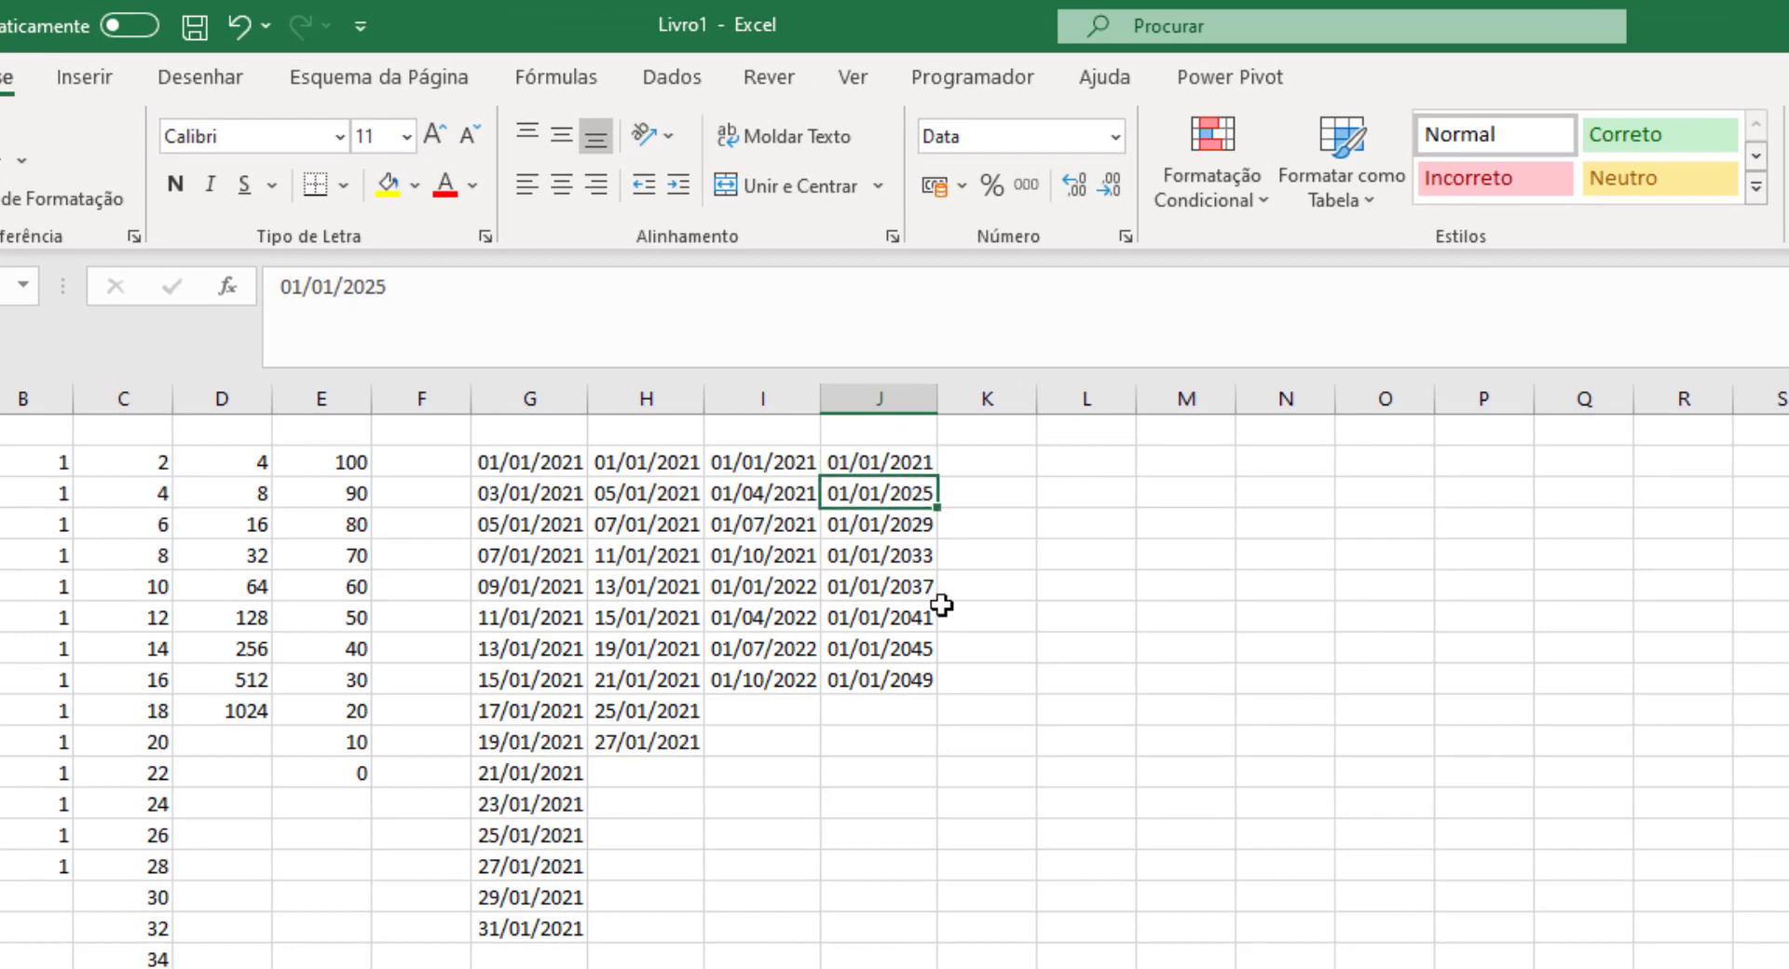
key("Down")
key("Down")
key("Down")
key("Down")
key("Down")
key("Down")
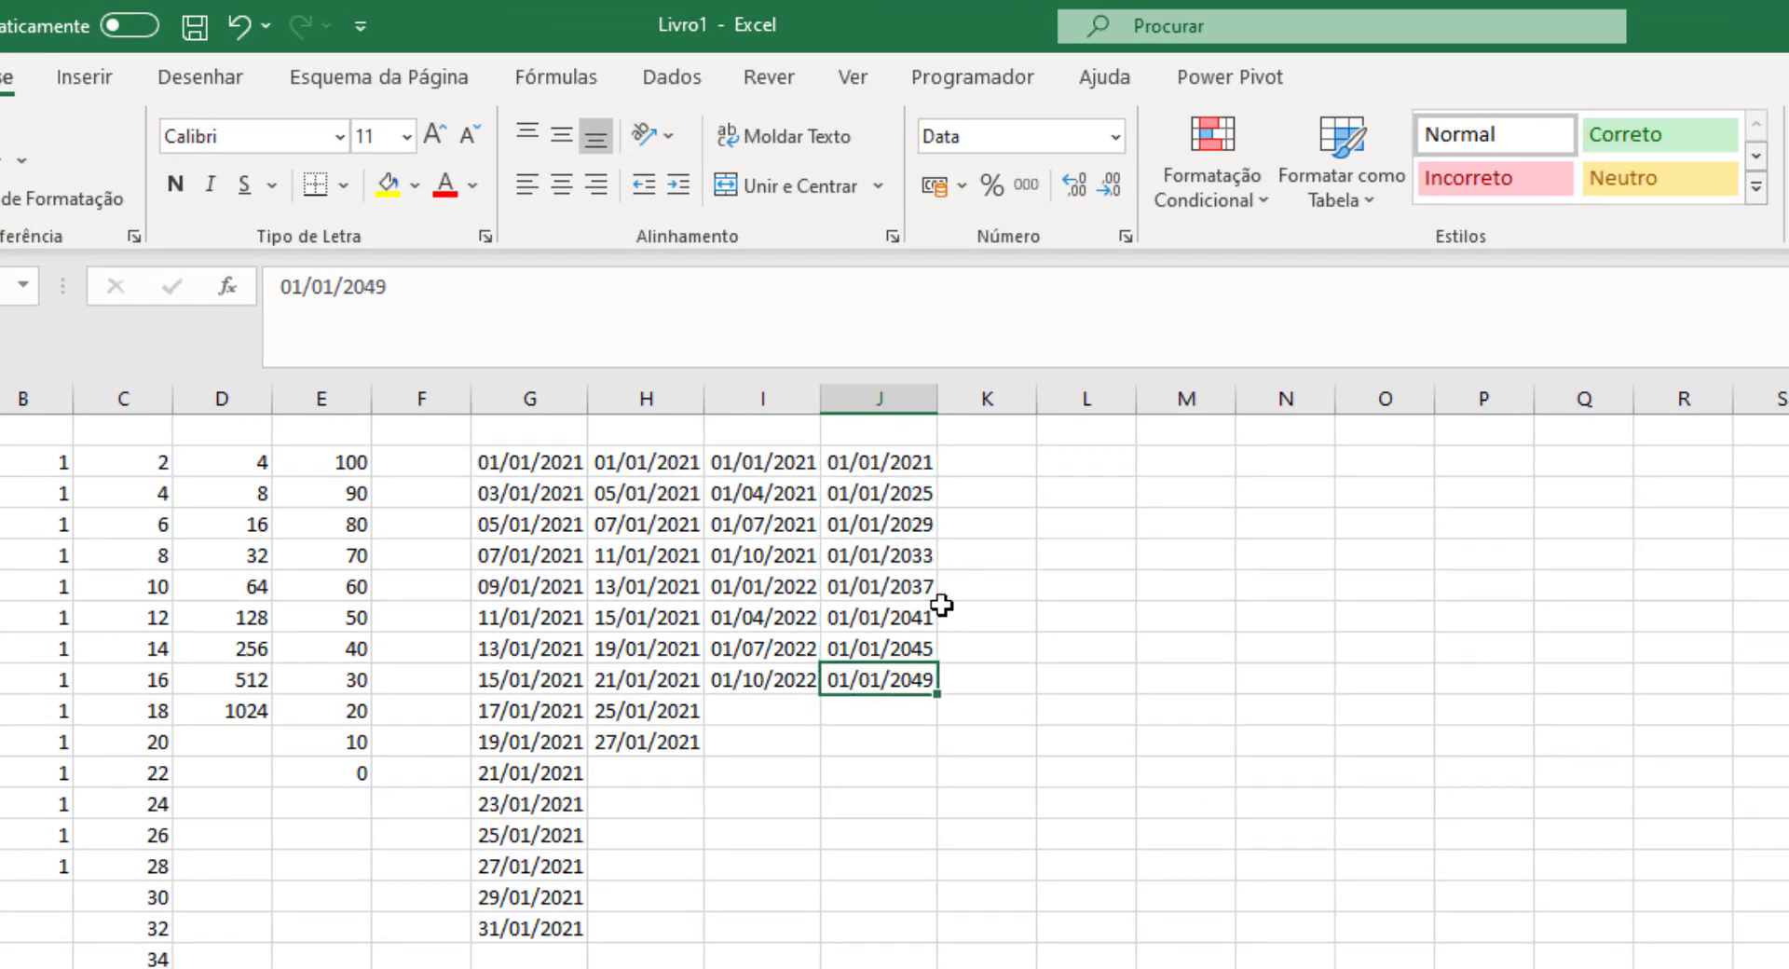